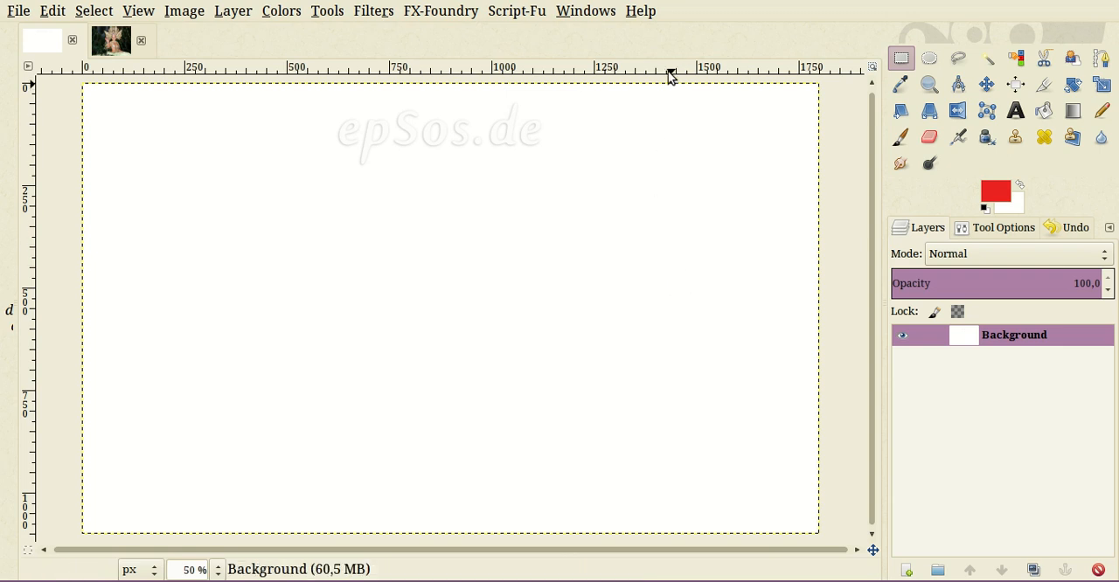
- Check the installed program version in the About information, then close it
key("alt+h")
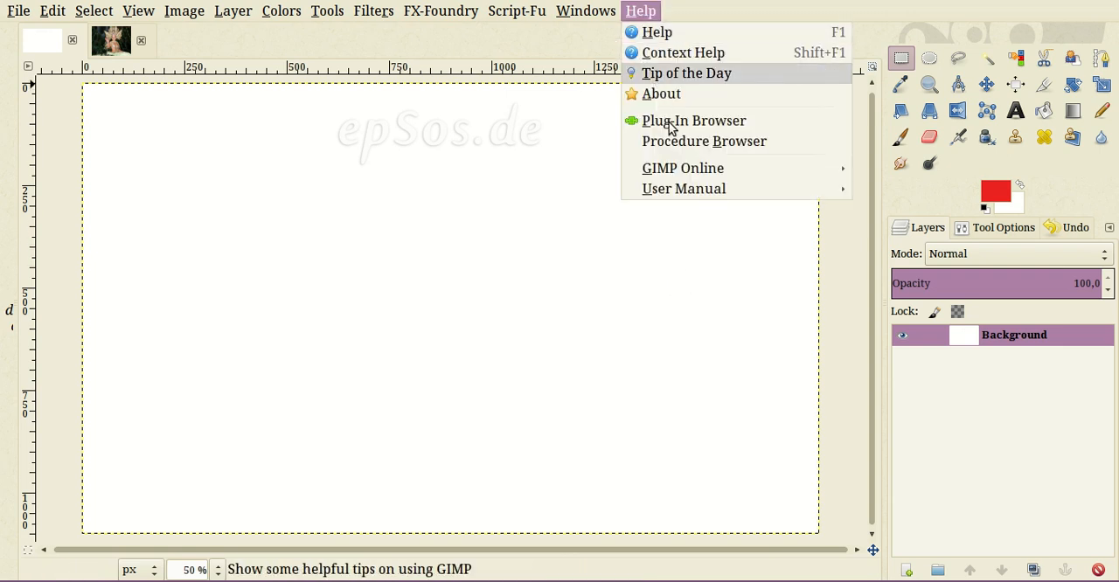
left_click(662, 93)
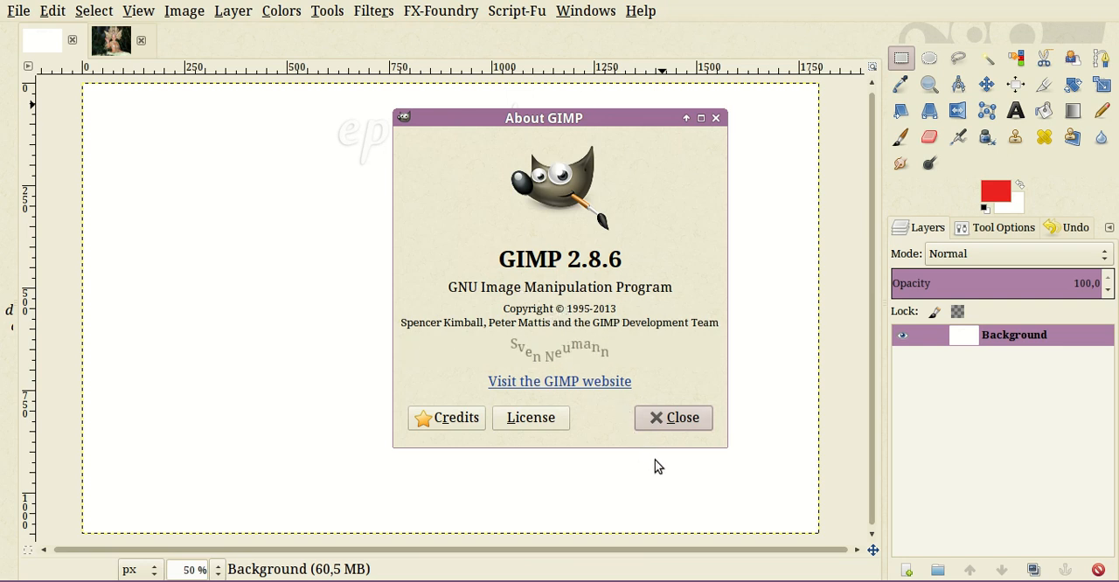
key("Escape")
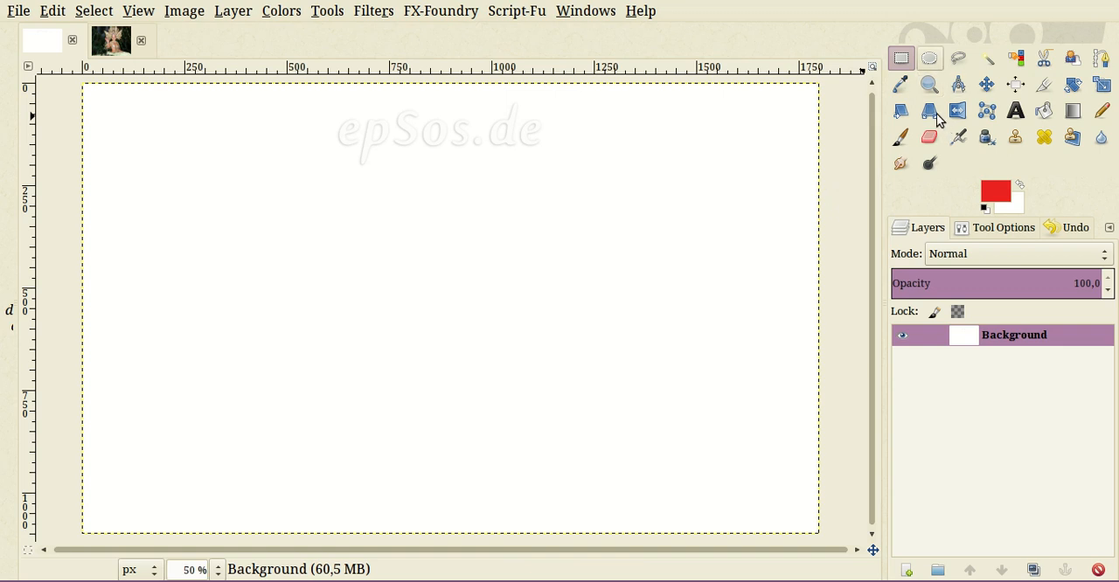
- Draw a perfectly circular selection about 500 px wide with Ellipse Select and position it near the middle of the canvas
key("e")
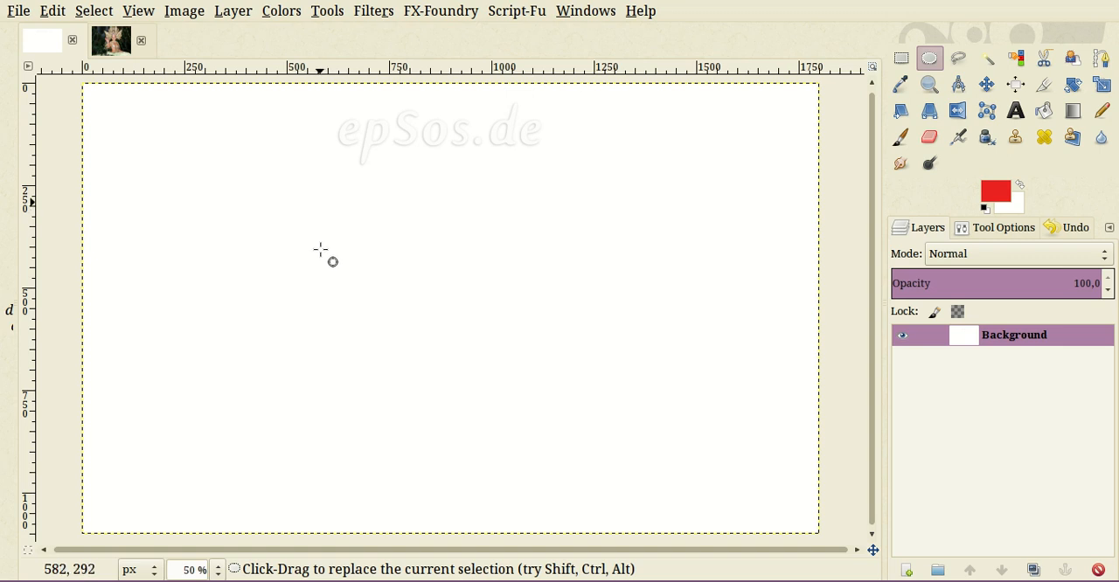
left_click_drag(320, 203, 580, 330)
left_click_drag(580, 378, 583, 424)
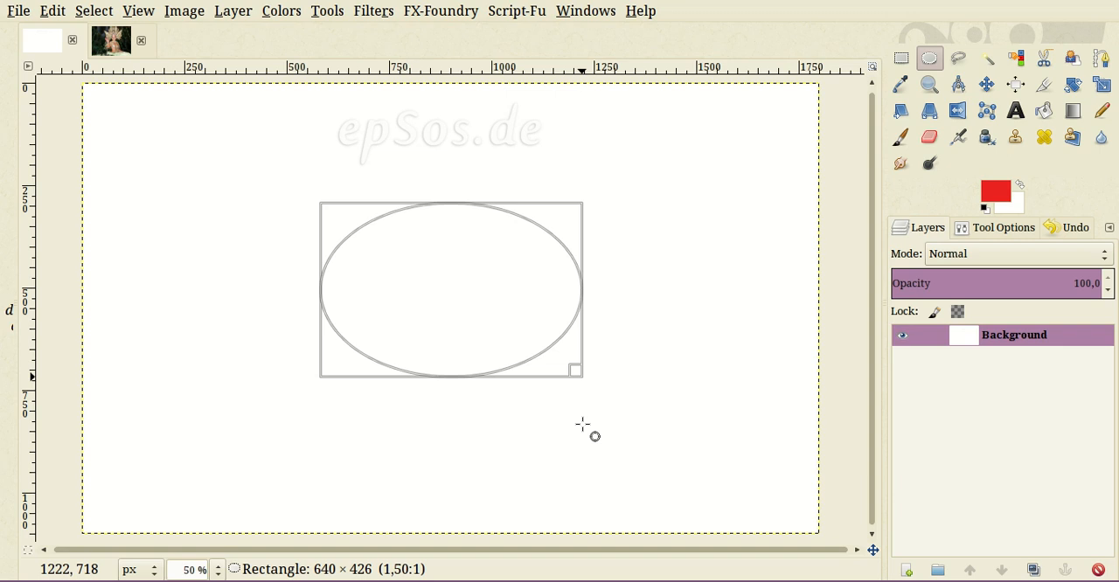
key("shift")
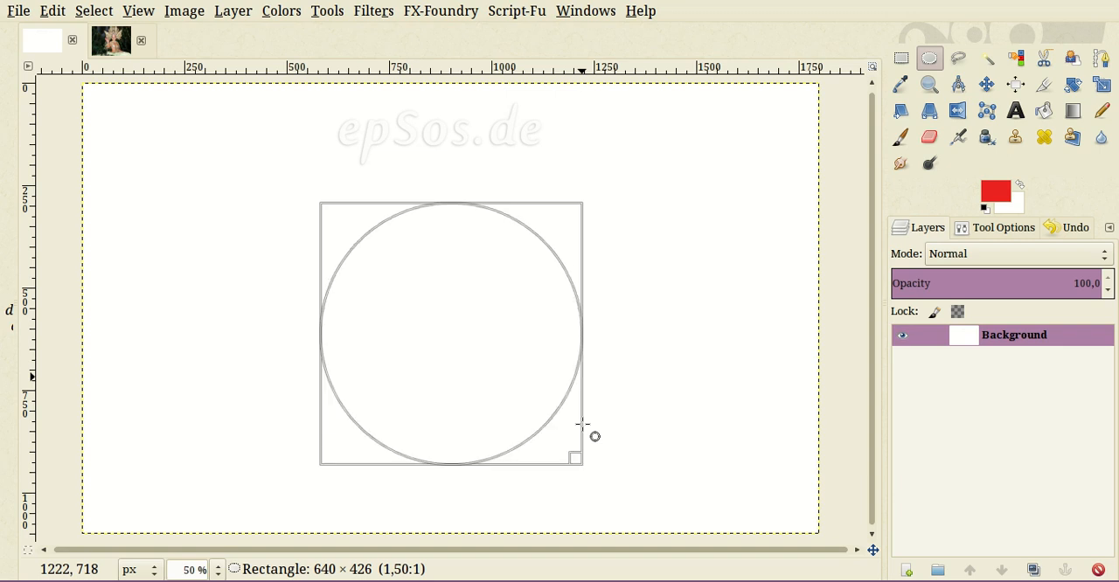
left_click_drag(583, 424, 529, 397)
key("shift")
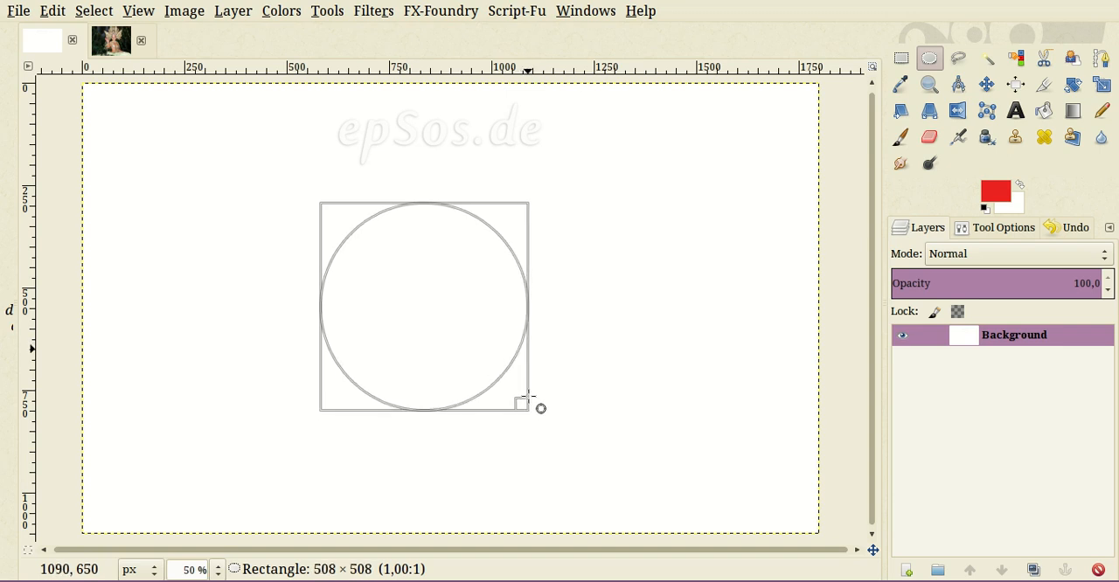
mouse_move(528, 396)
left_mouse_down()
mouse_move(503, 392)
mouse_move(532, 404)
mouse_move(521, 403)
left_mouse_up()
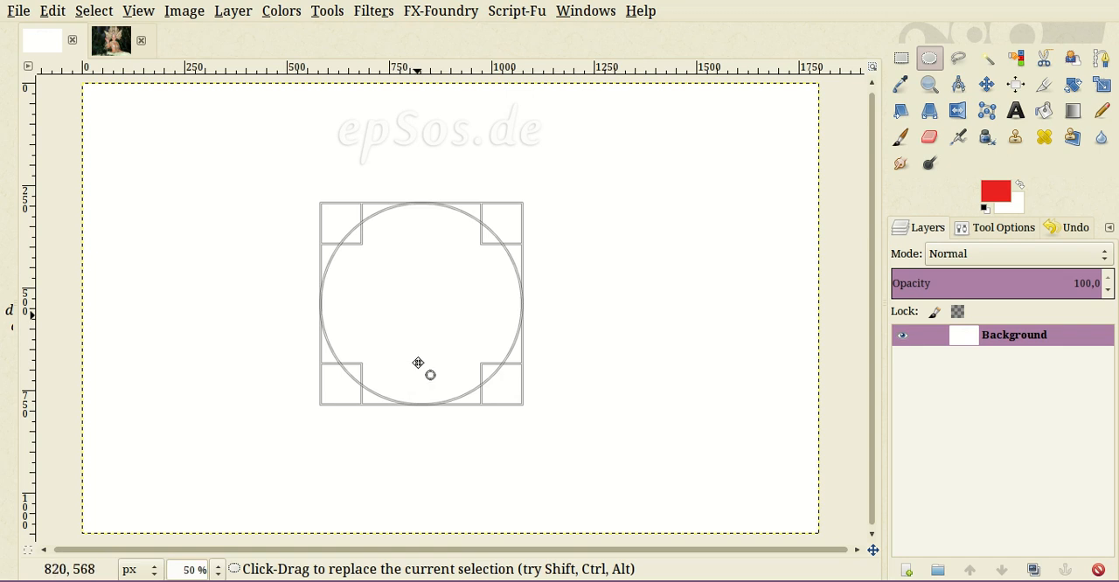
left_click_drag(424, 355, 473, 352)
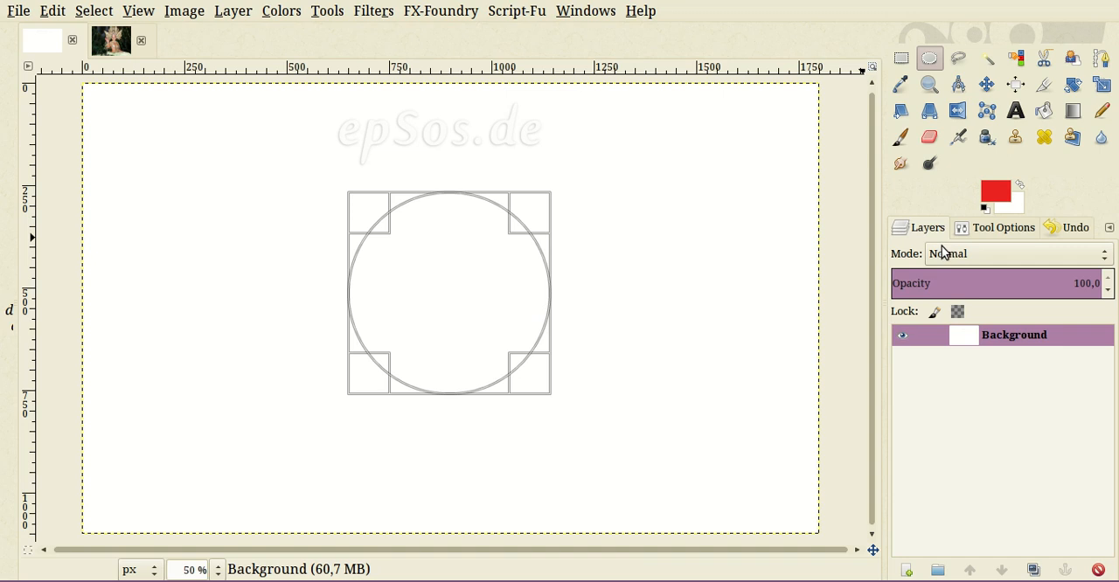
- Pick a bright red as the foreground colour and confirm it
left_click(995, 242)
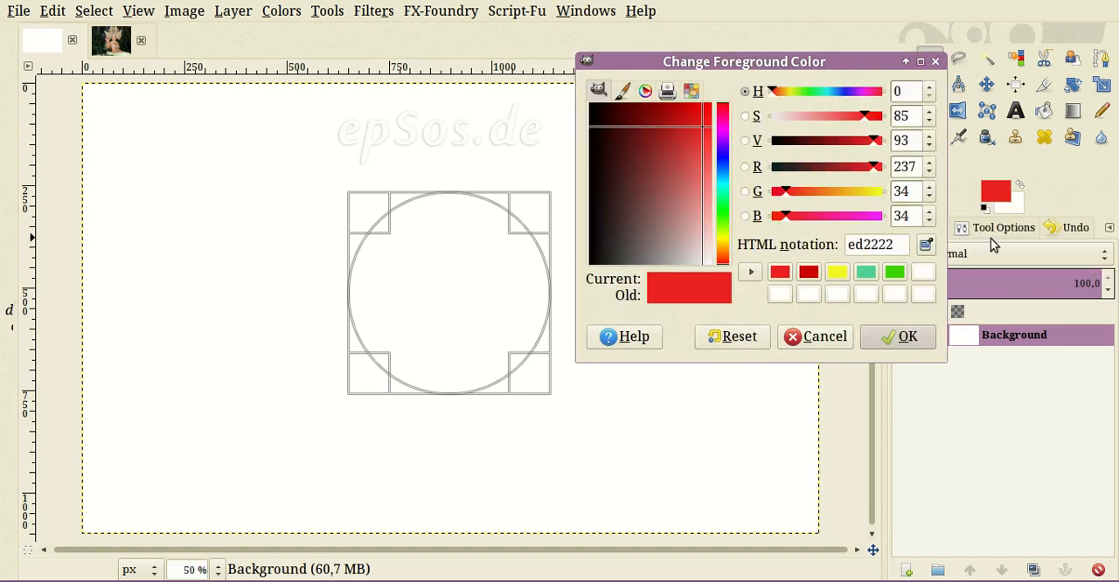
left_click(780, 272)
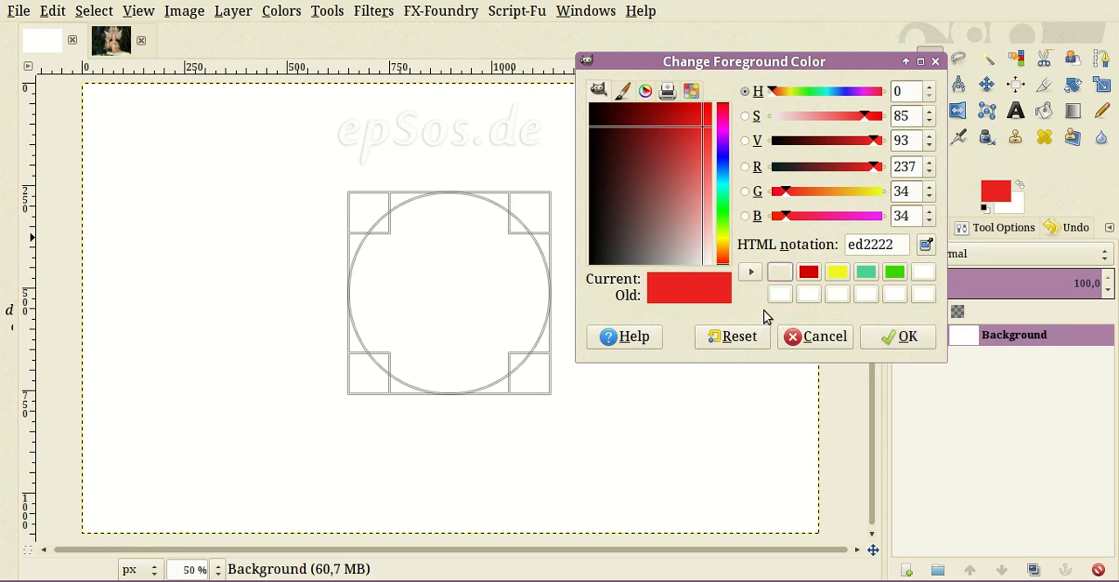
left_click(699, 130)
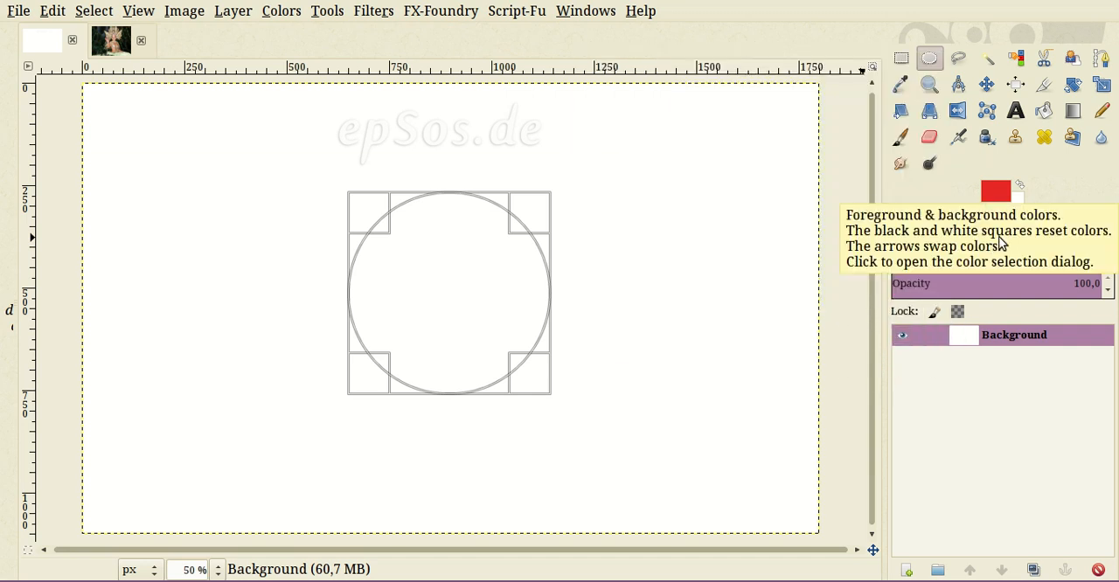
left_click_drag(996, 191, 1000, 245)
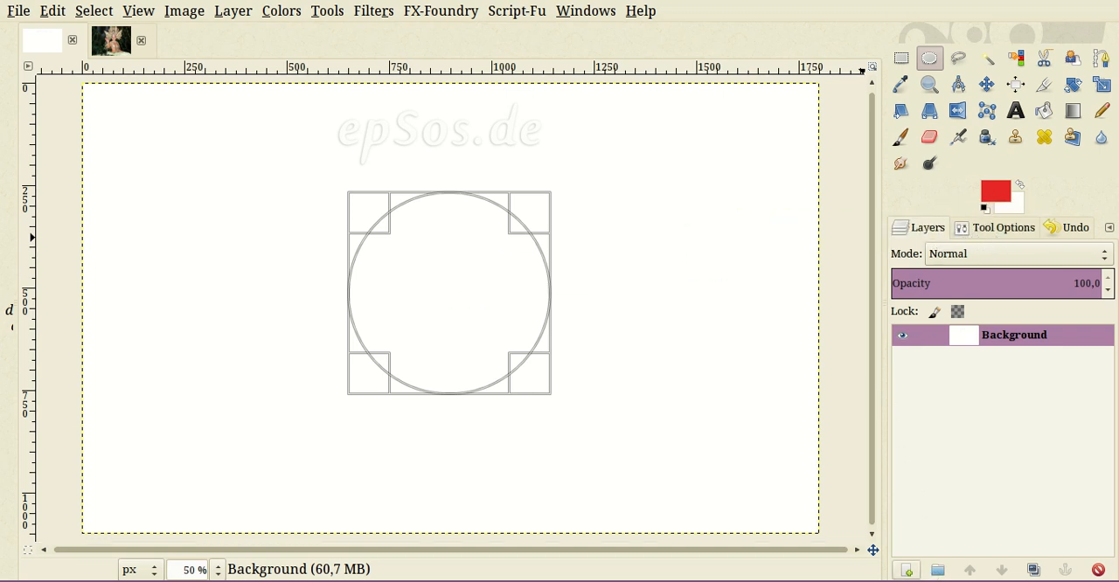
- Add a transparent 1800 × 1100 px layer and fill the circular selection on it with the red foreground colour
left_click(906, 570)
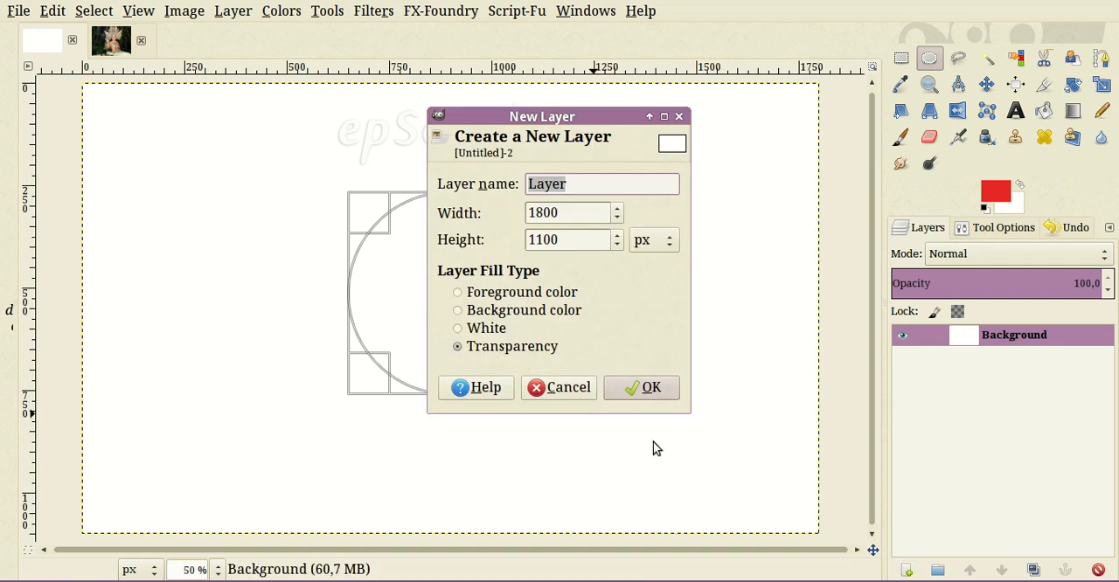
key("Return")
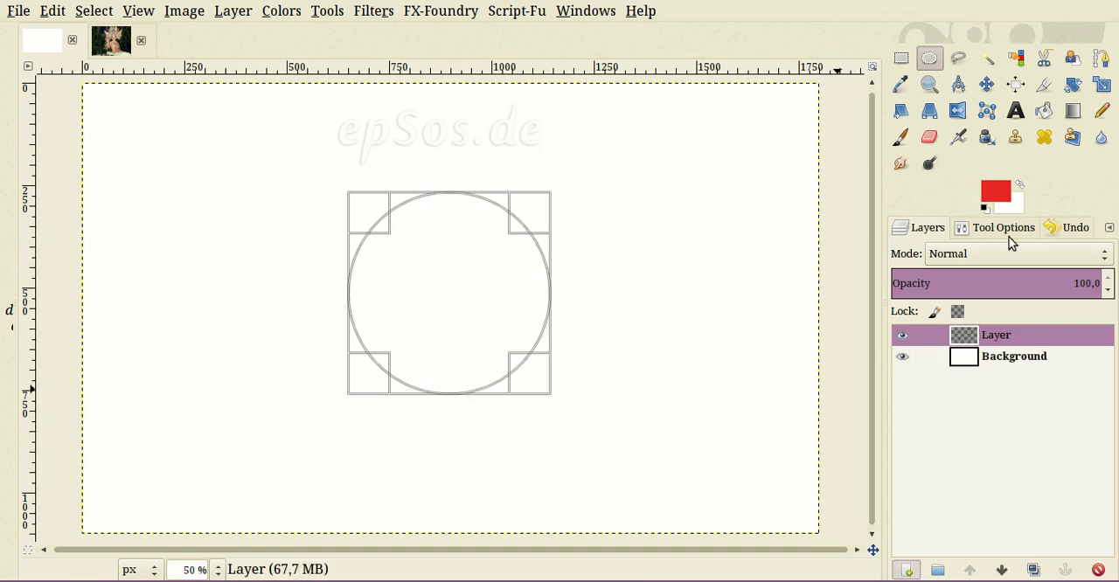
left_click_drag(995, 197, 448, 327)
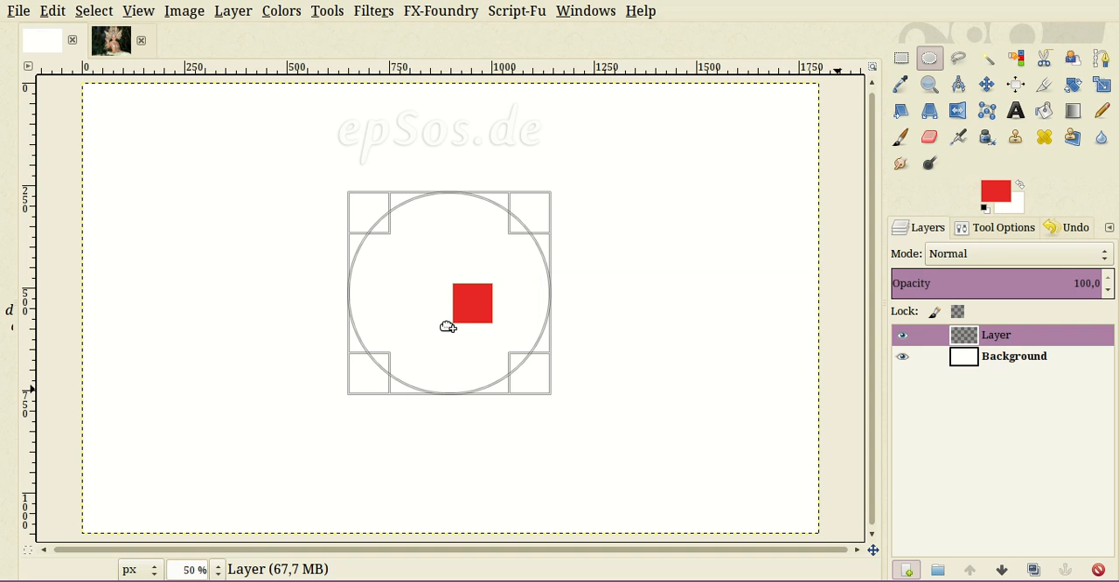
left_click_drag(448, 327, 446, 325)
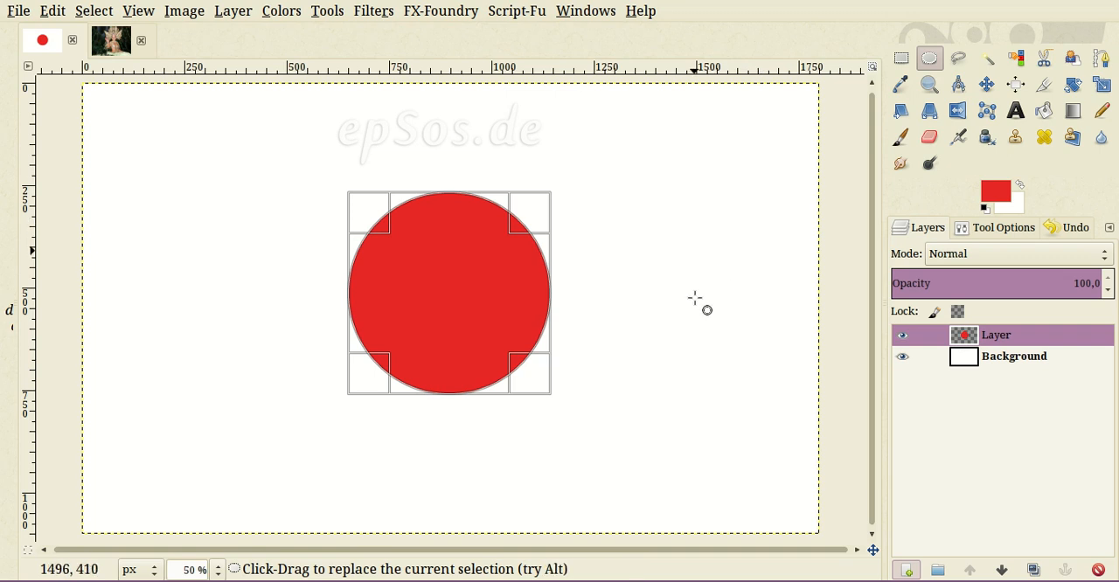
- Clear the selection and move the red circle's layer so that the circle sits in the left half of the canvas
key("ctrl+shift+a")
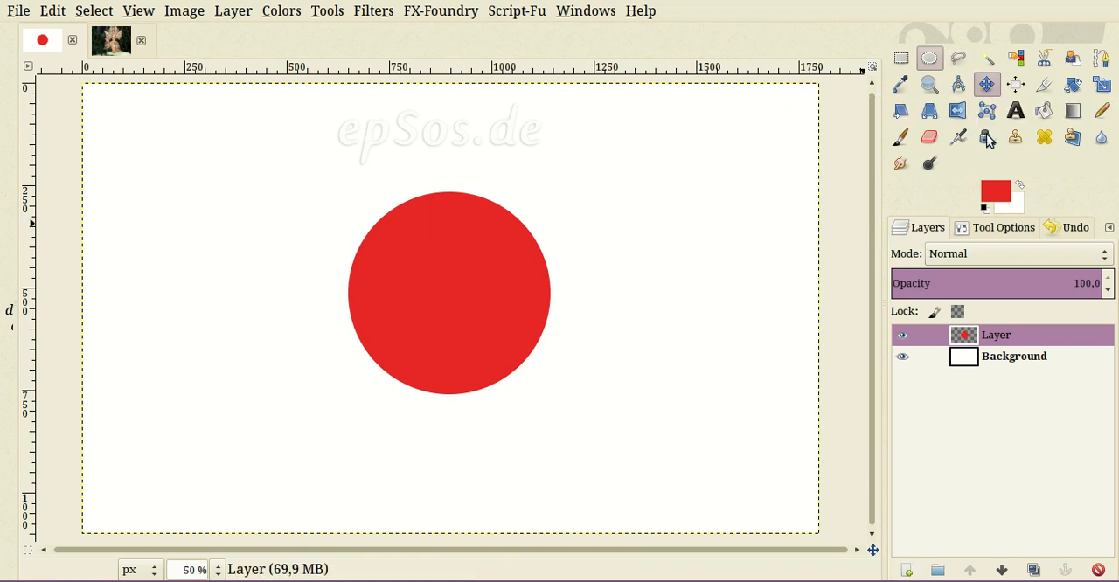
left_click(986, 84)
mouse_move(454, 343)
left_mouse_down()
mouse_move(473, 364)
mouse_move(458, 351)
mouse_move(472, 353)
left_mouse_up()
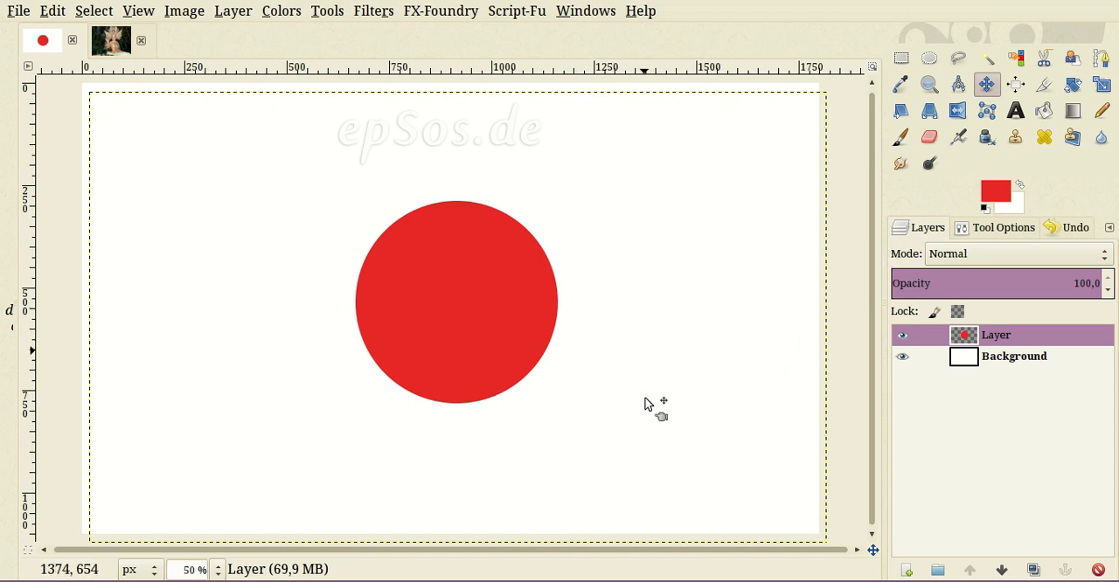
left_click_drag(528, 368, 339, 378)
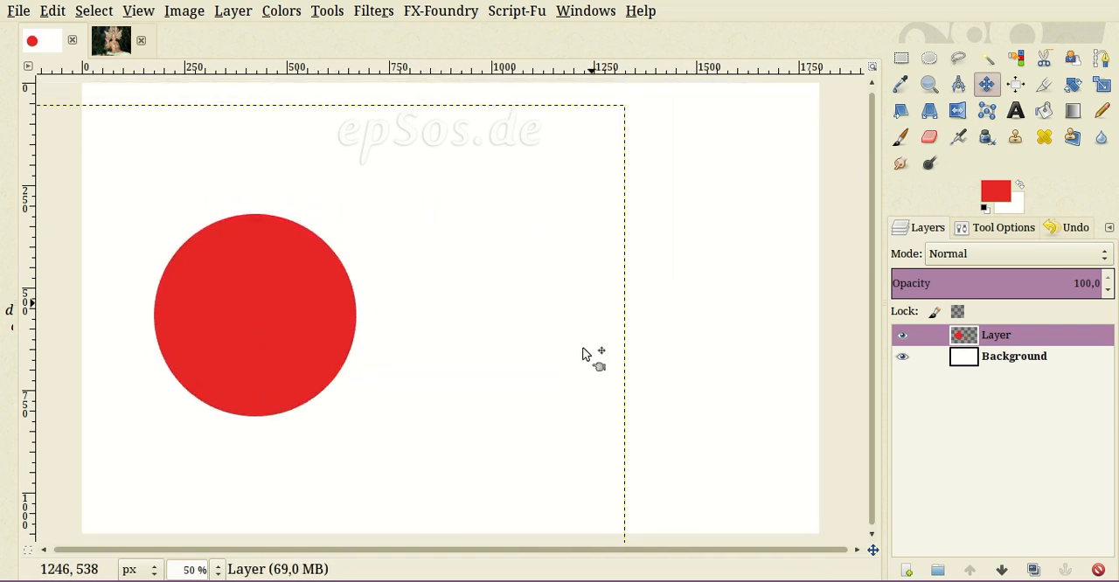
right_click(497, 174)
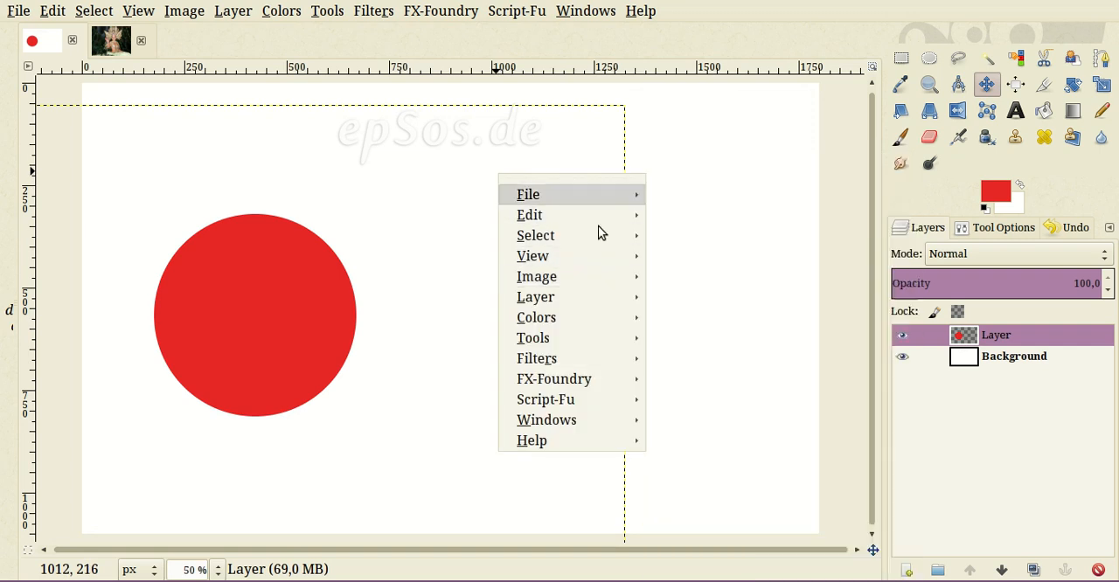
left_click(688, 129)
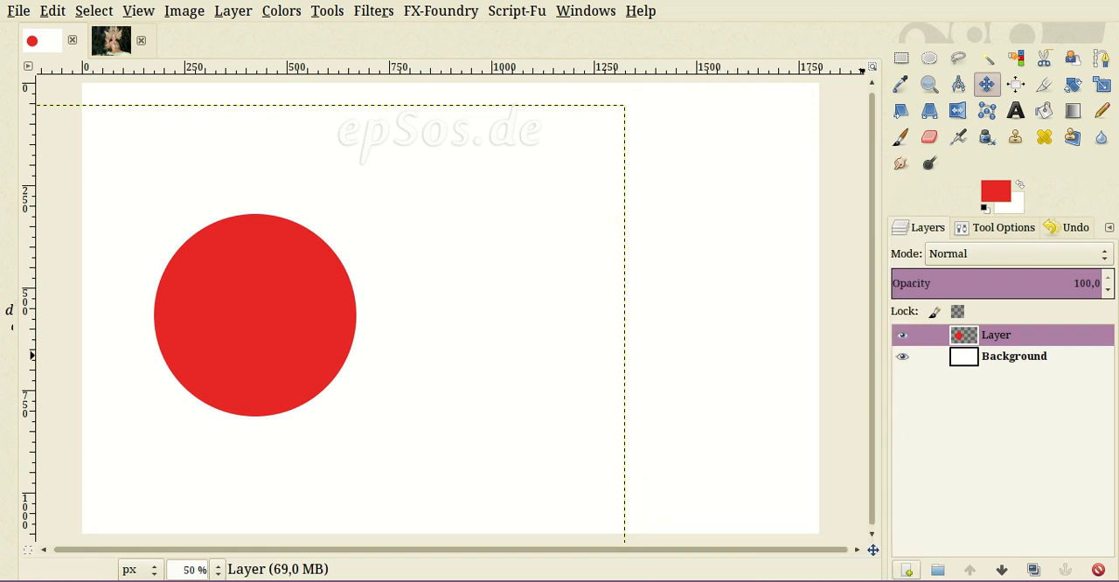
- Add another transparent 1800 × 1100 px layer and draw a larger circular selection to the right of the red circle
key("shift+ctrl+n")
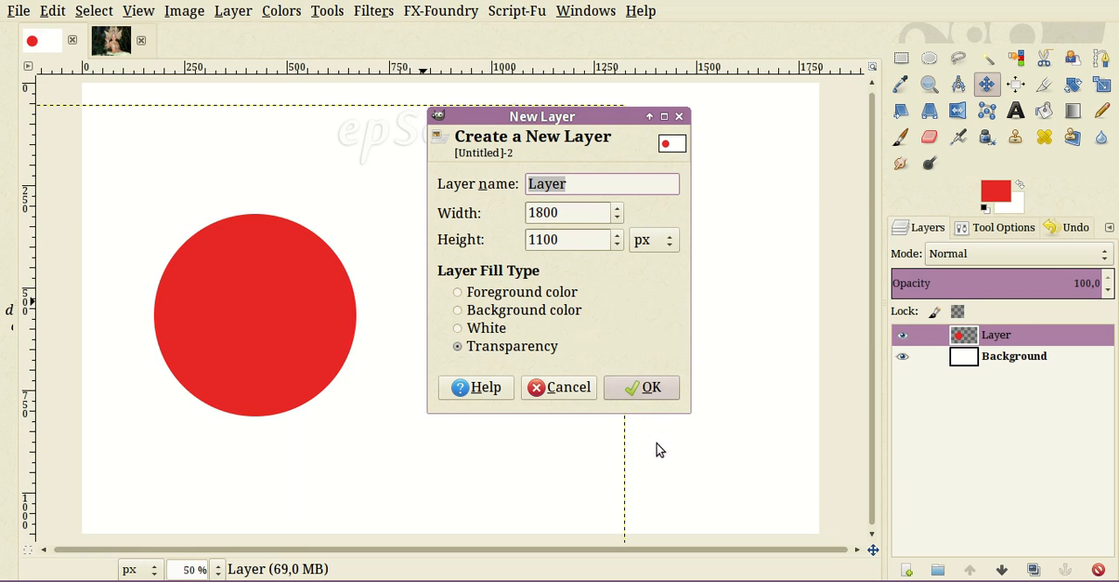
key("Return")
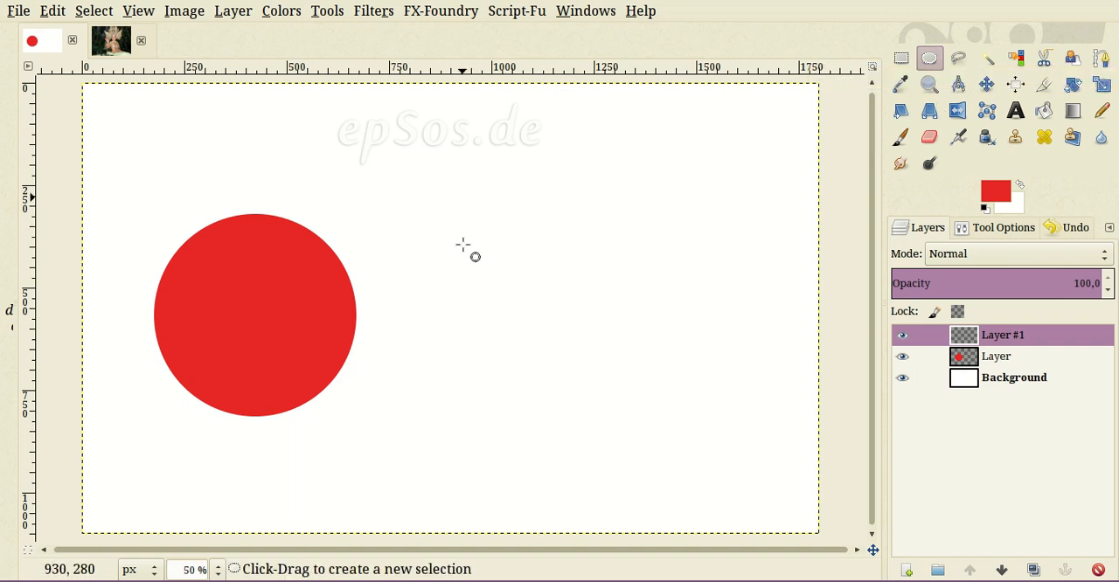
left_click_drag(463, 199, 512, 263)
left_click_drag(516, 319, 704, 517)
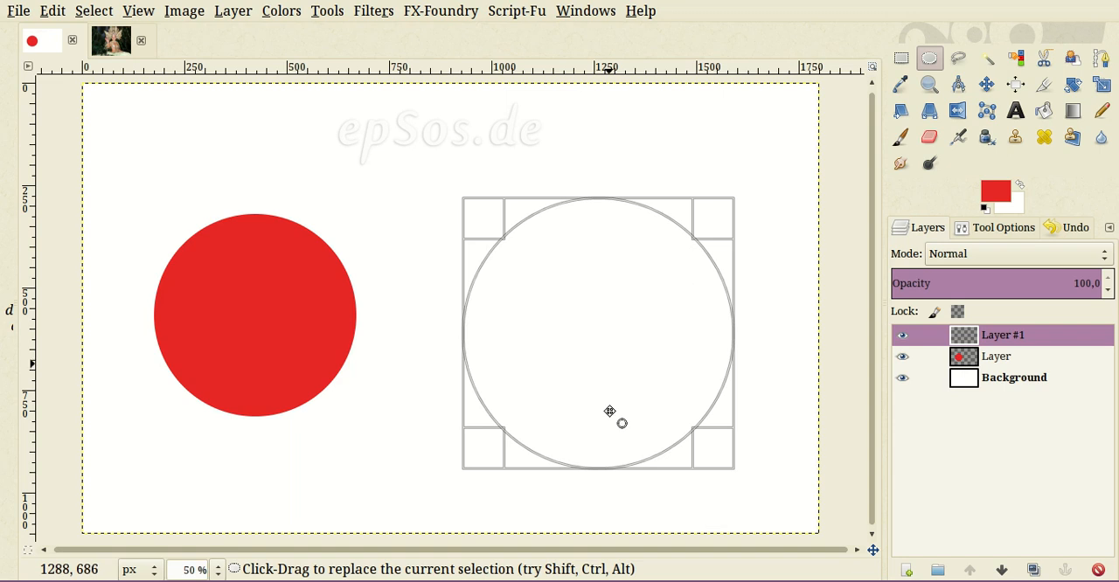
left_click_drag(613, 390, 599, 365)
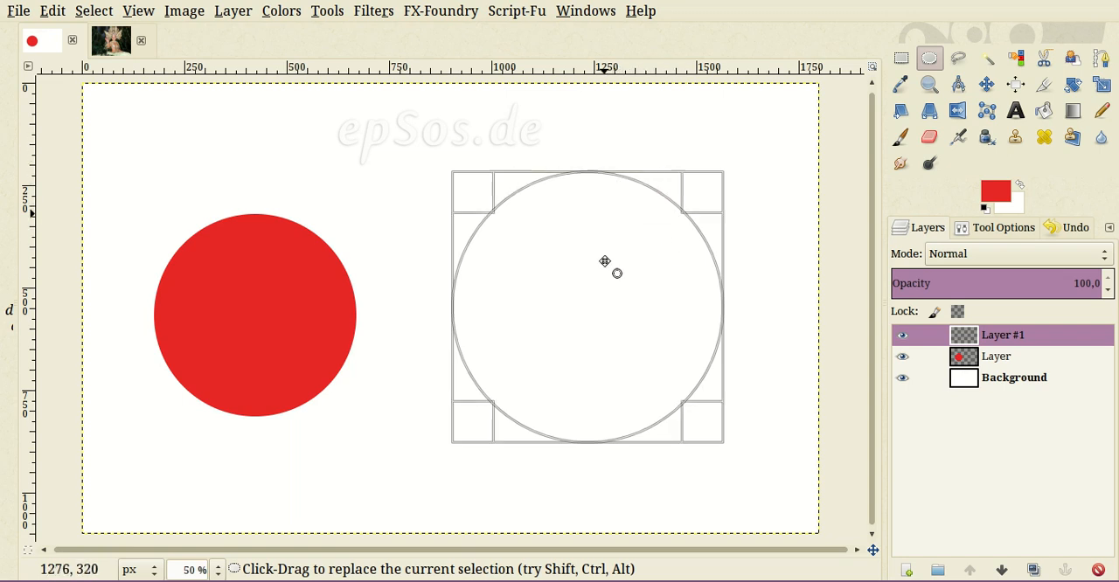
right_click(610, 185)
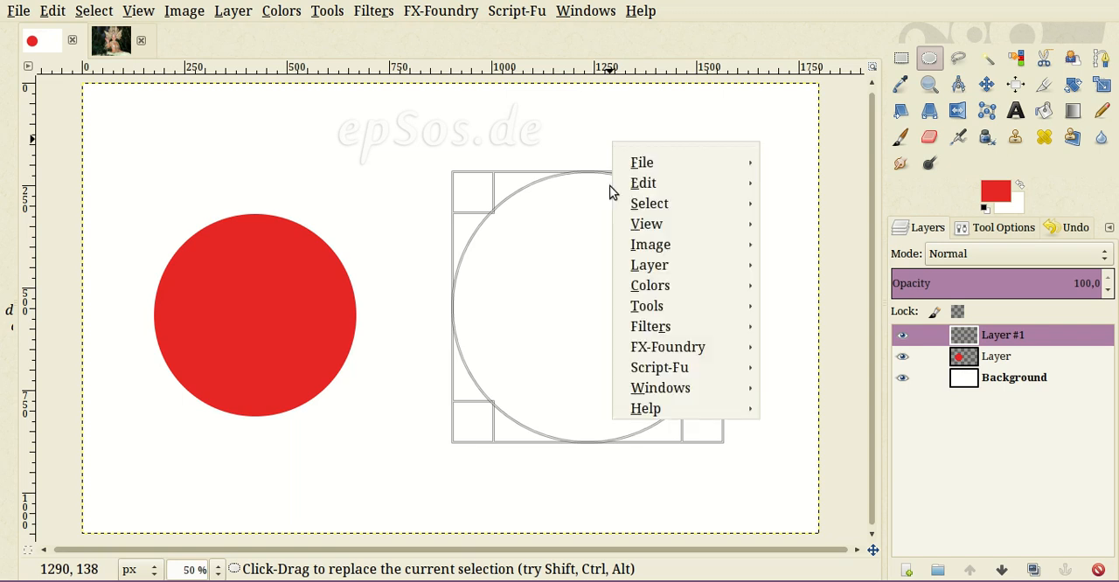
mouse_move(651, 162)
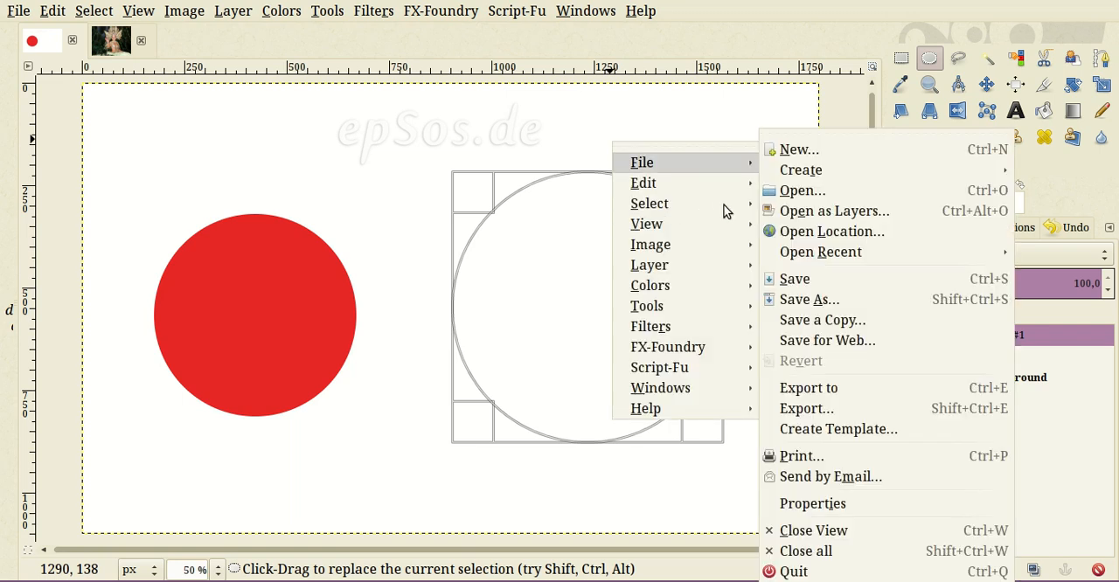
mouse_move(716, 184)
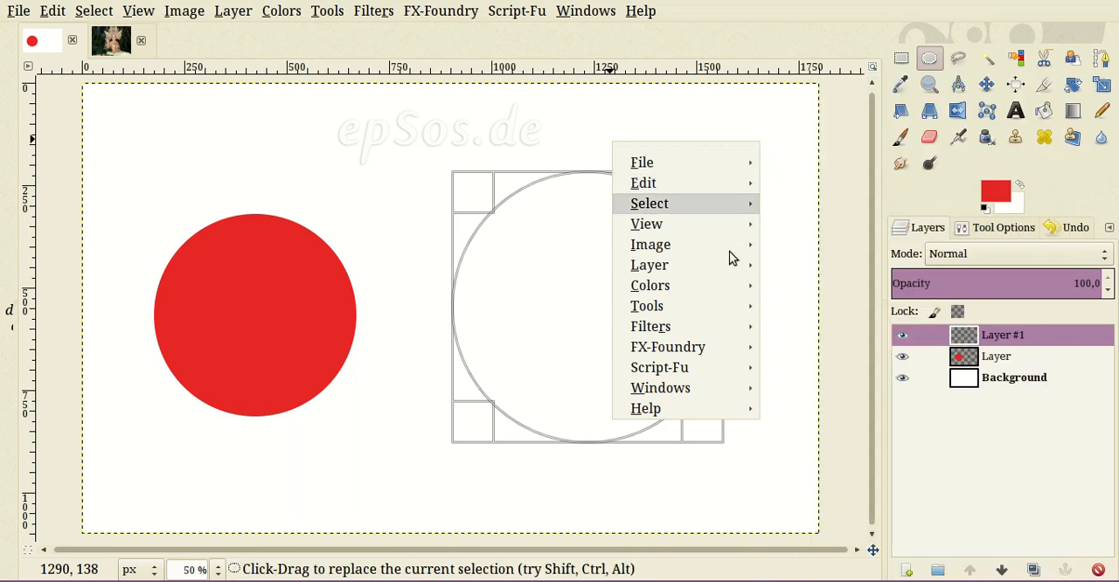
mouse_move(728, 206)
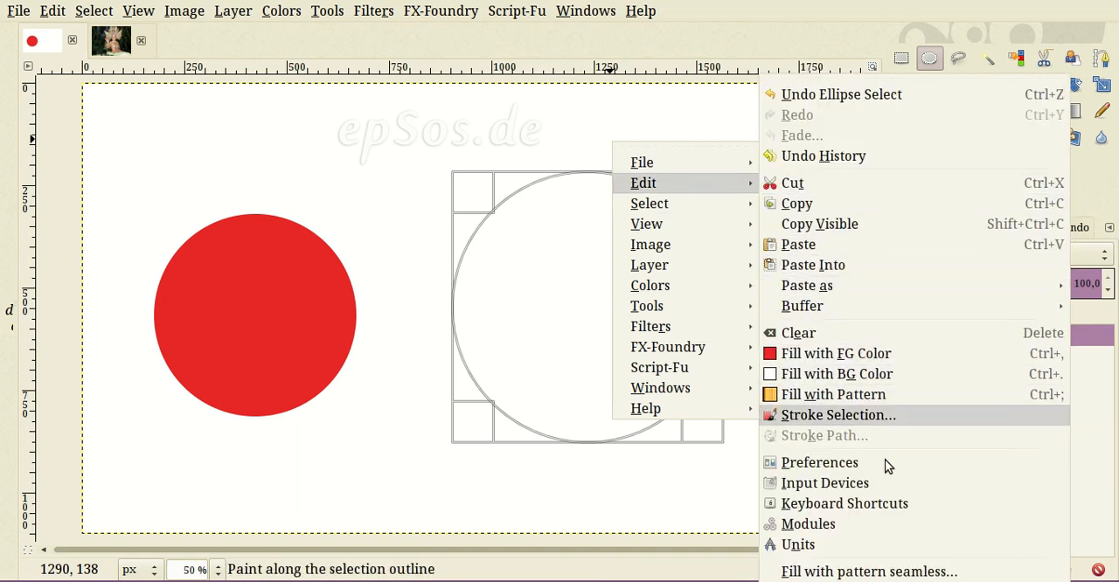
key("Return")
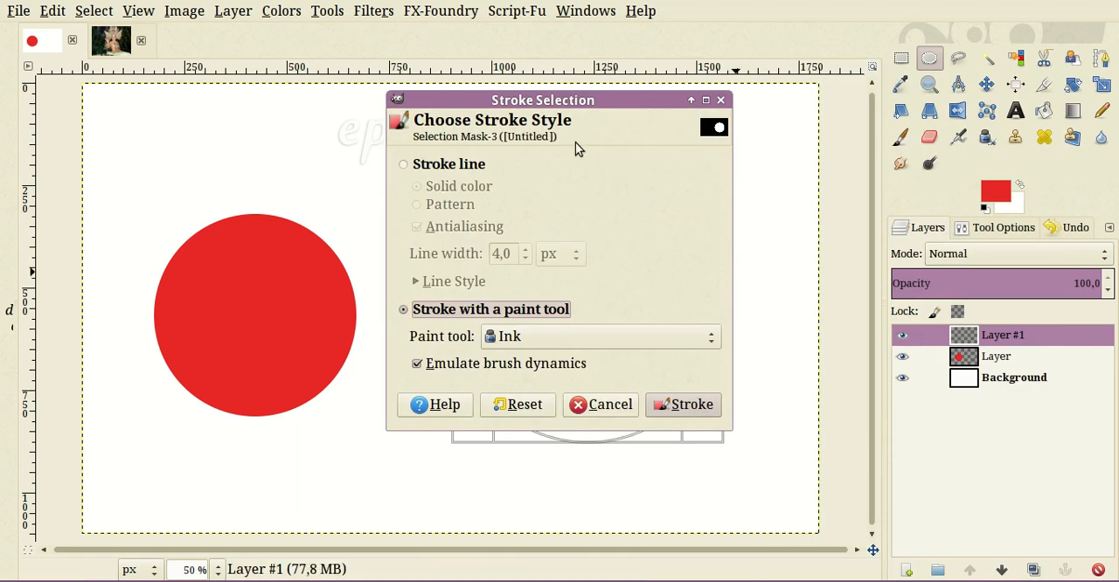
mouse_move(711, 127)
left_mouse_down()
mouse_move(724, 119)
mouse_move(212, 135)
mouse_move(256, 141)
left_mouse_up()
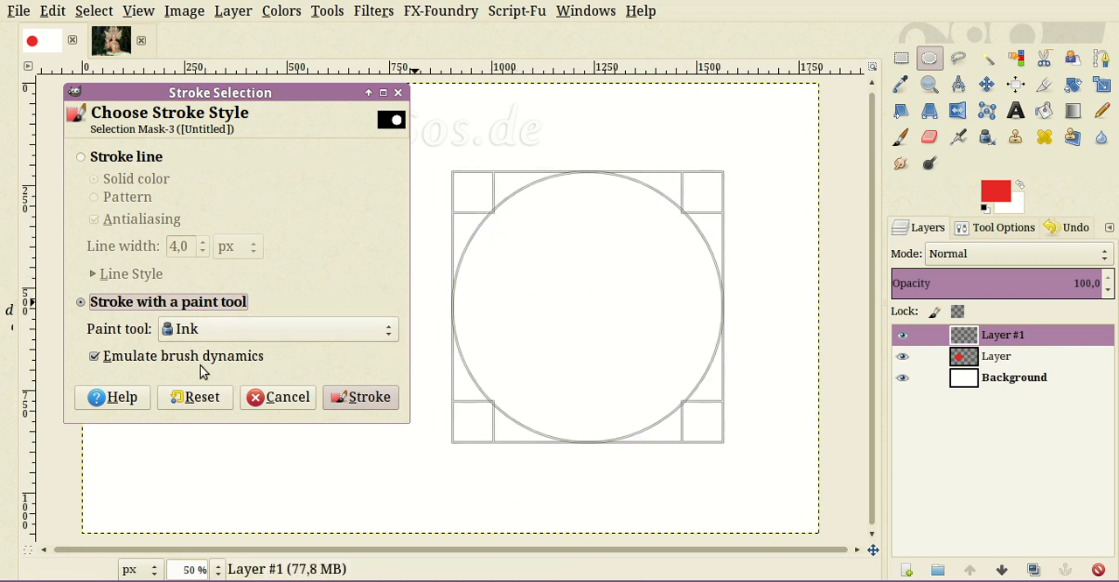
left_click(115, 159)
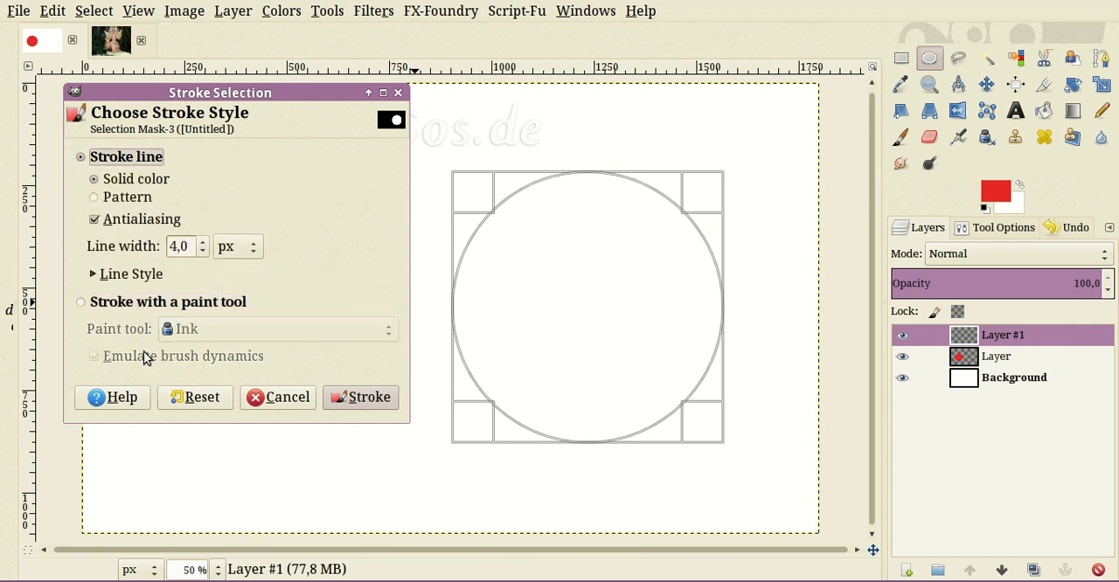
key("Down")
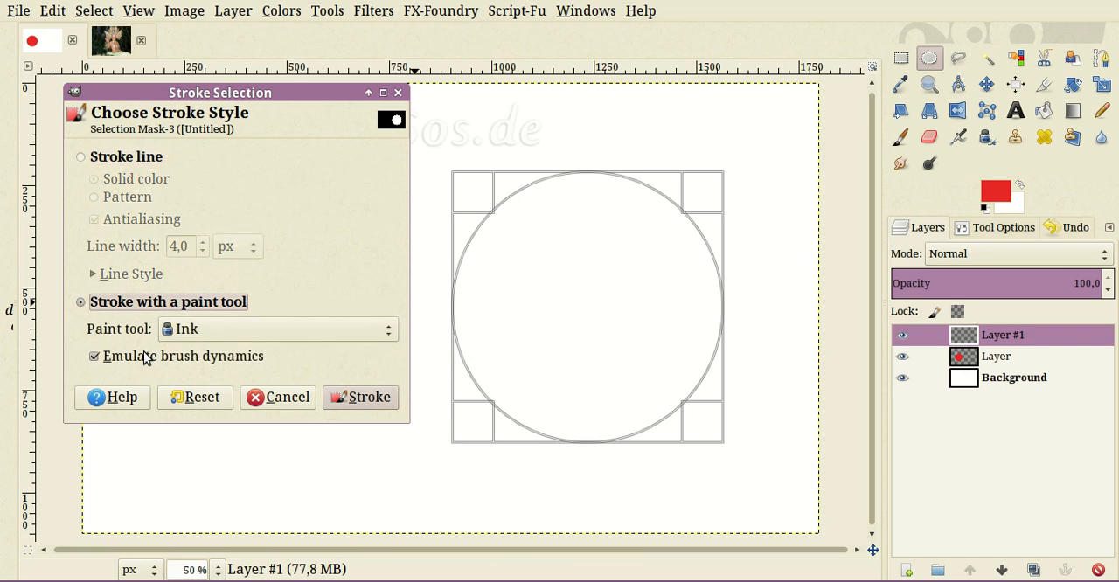
left_click(312, 330)
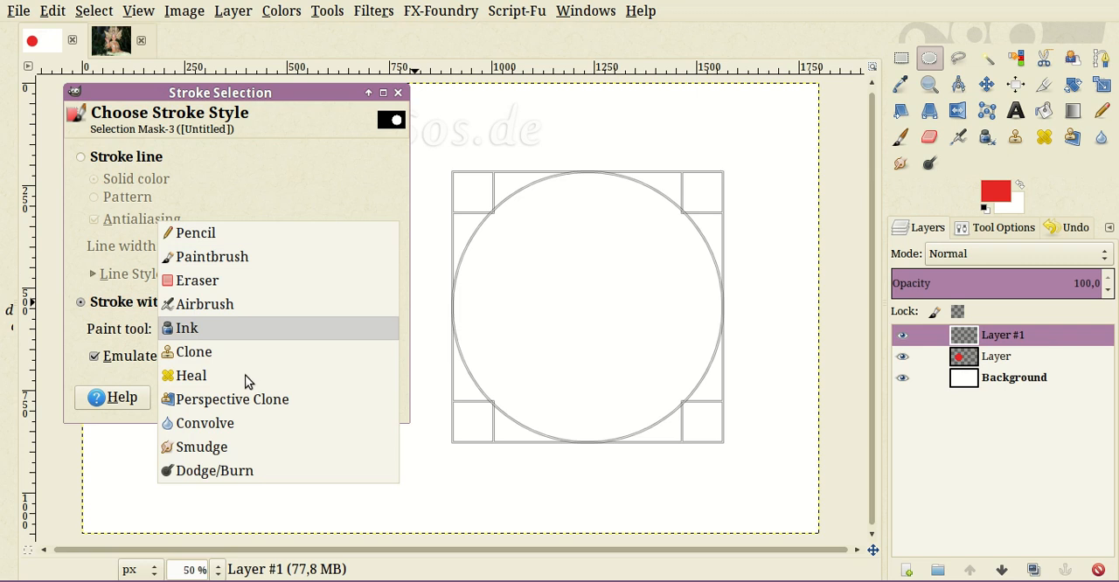
key("Return")
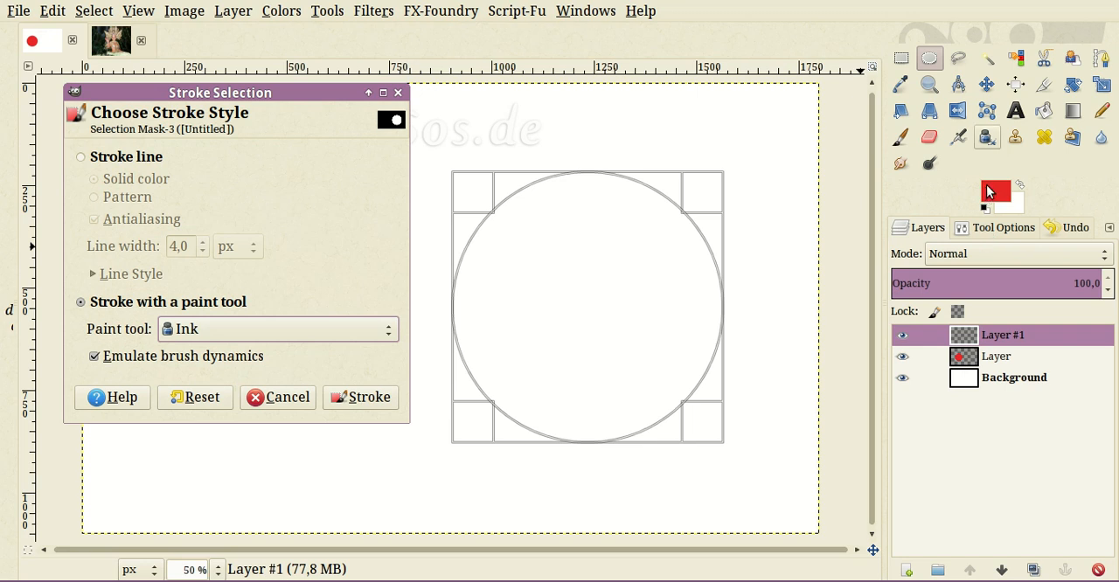
- Set the Ink tool's adjustment size to 20 and cancel the pending selection stroke
left_click(987, 138)
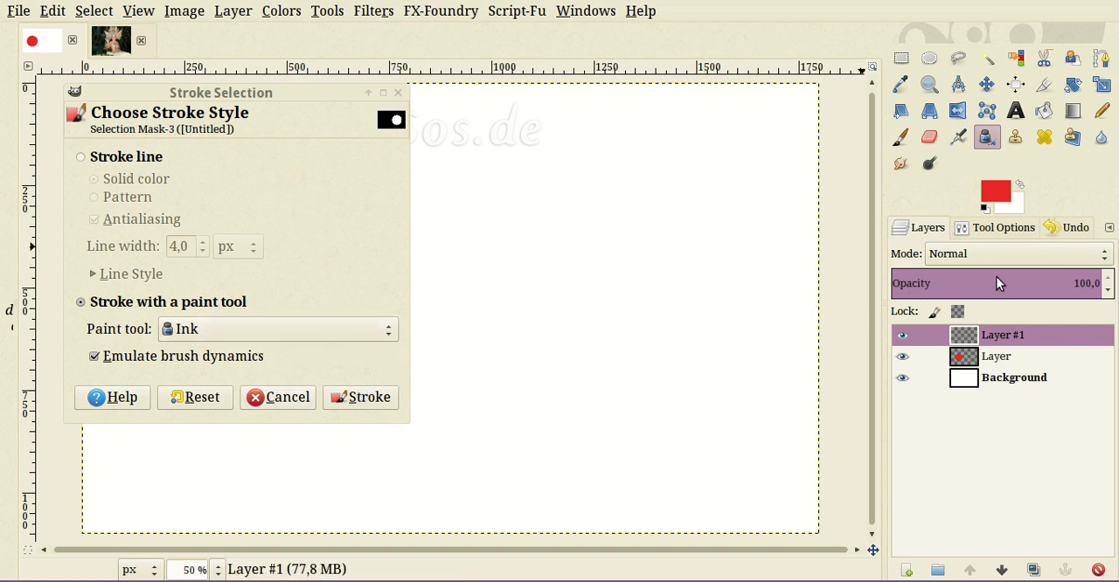
left_click(1002, 229)
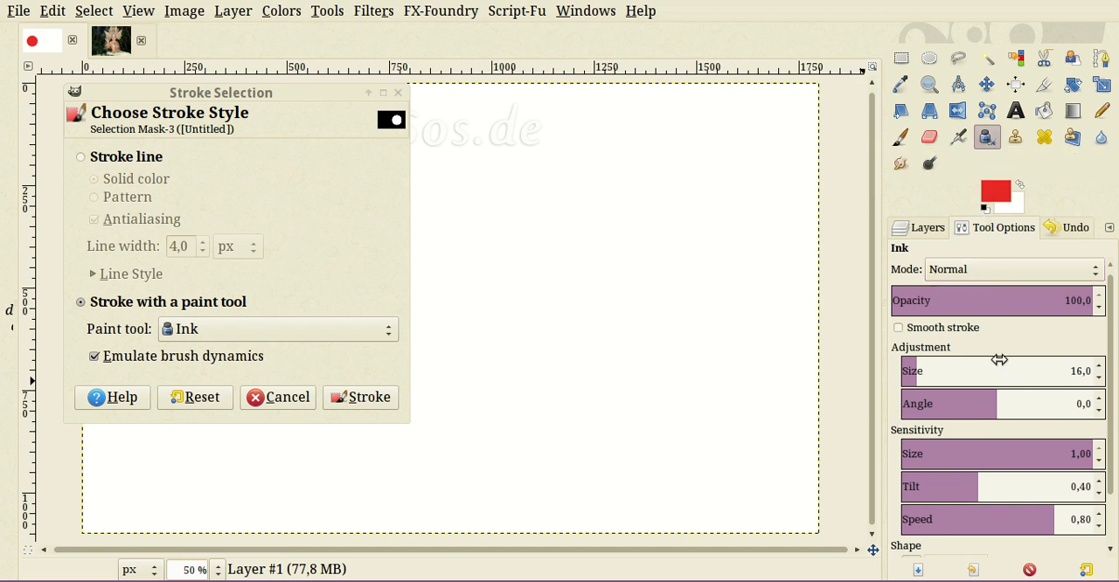
left_click(926, 229)
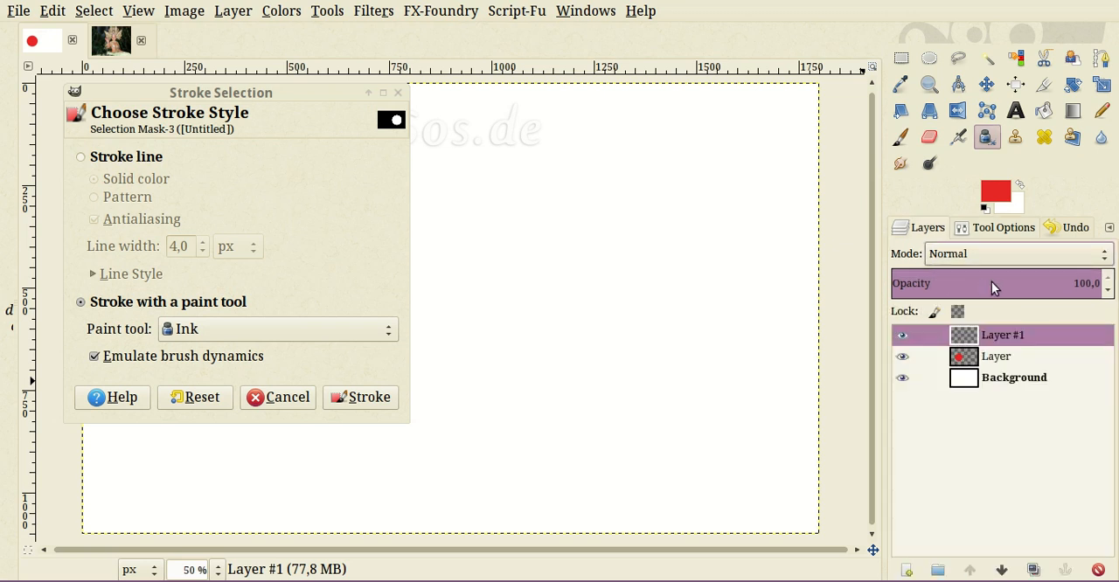
left_click(999, 229)
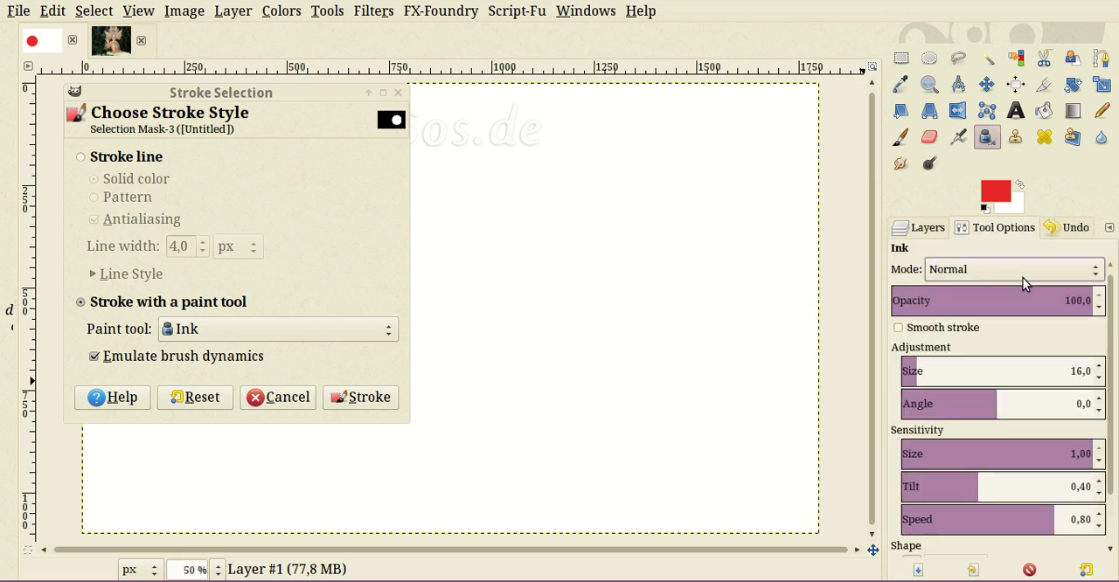
left_click(1109, 227)
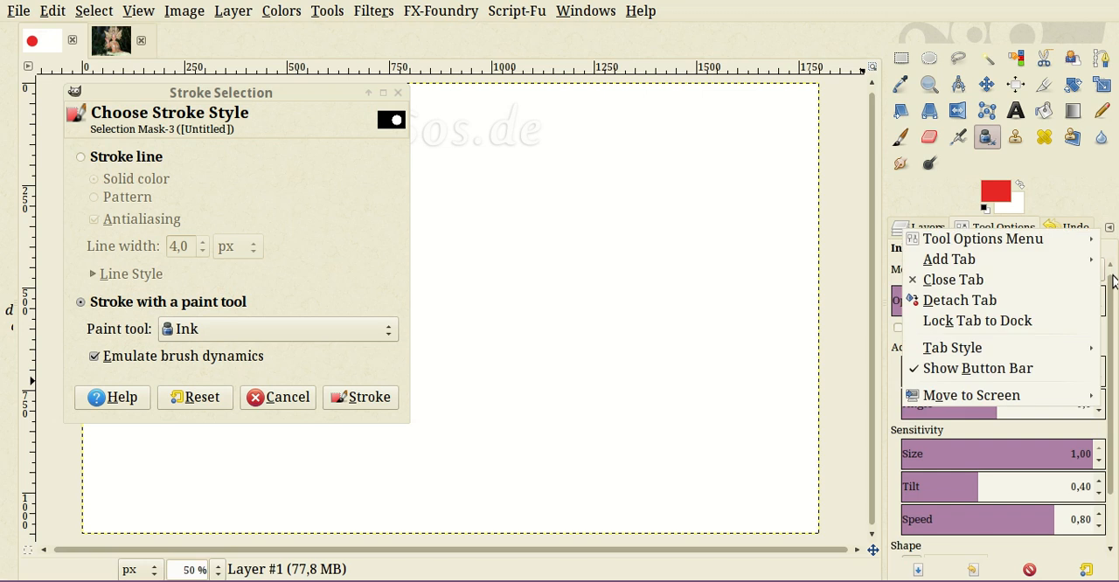
left_click(1099, 223)
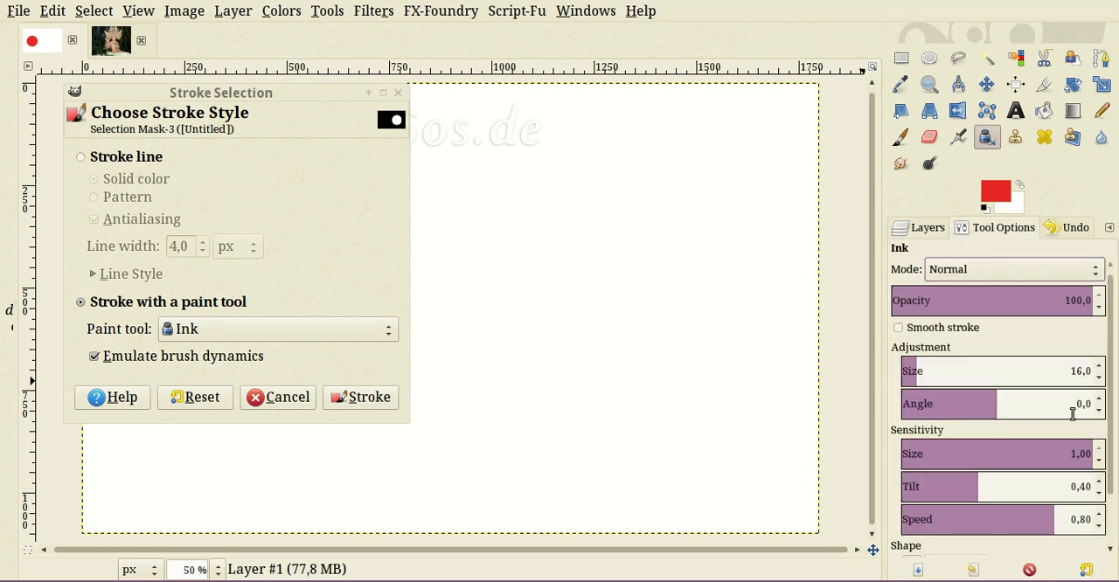
double_click(1070, 372)
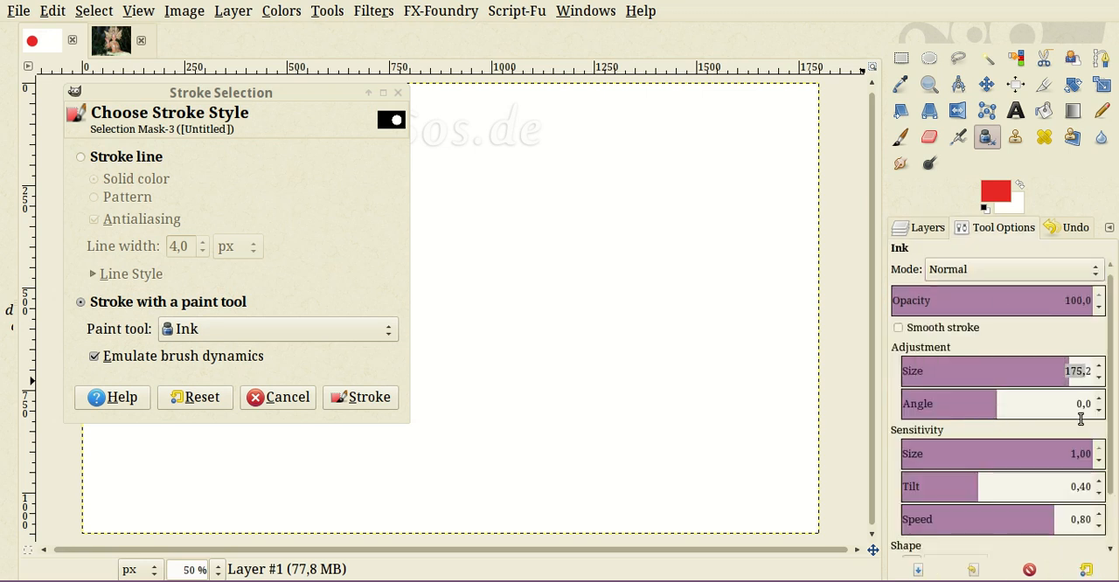
type("2")
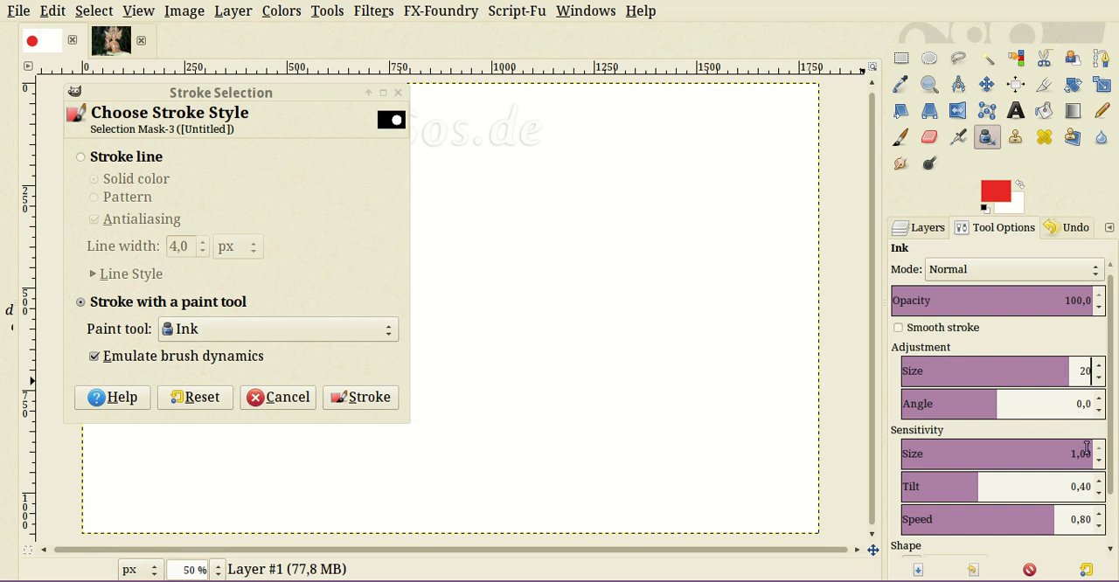
type("0")
key("Tab")
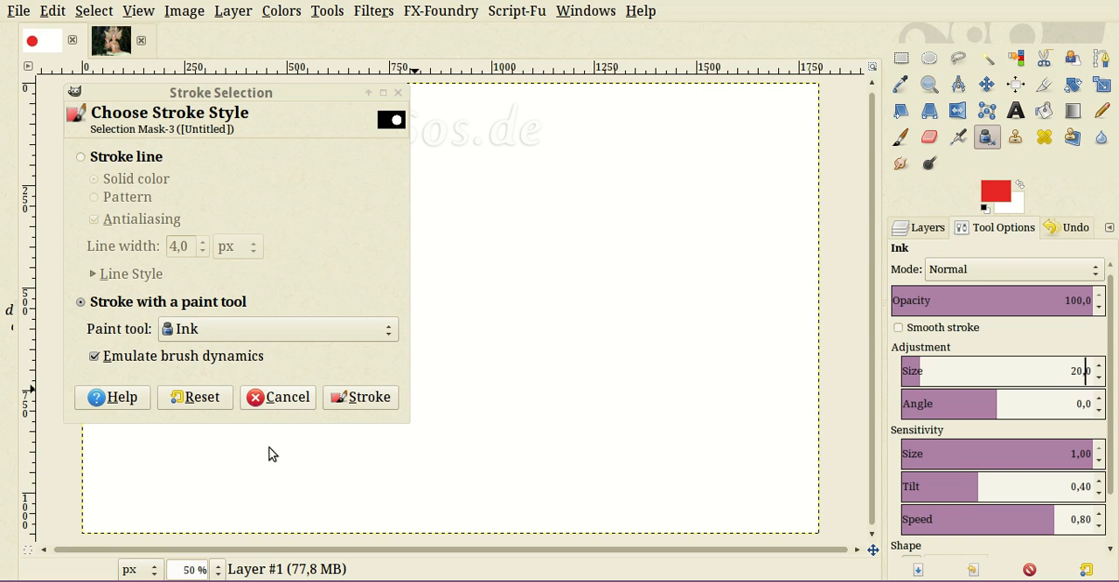
left_click(279, 398)
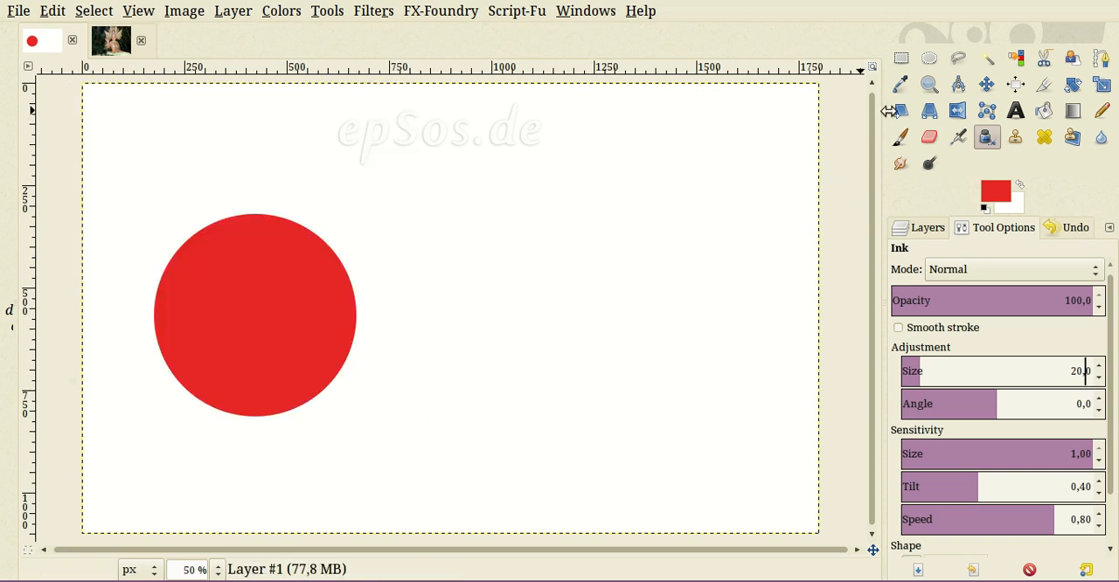
- Draw a new circular selection of about 638 × 638 px to the right of the red circle
left_click(929, 57)
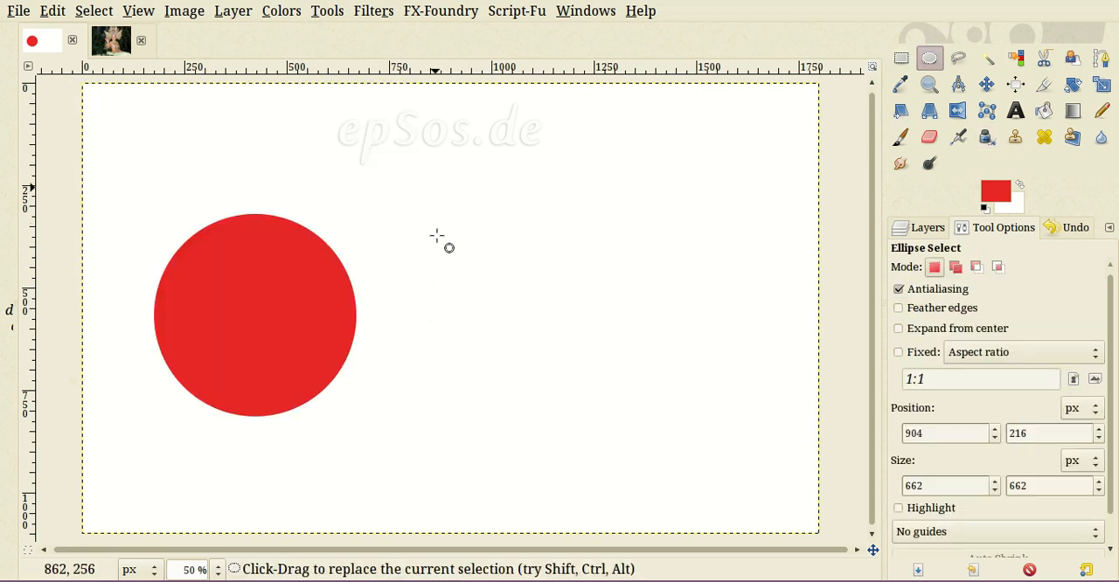
left_click_drag(435, 188, 537, 312)
left_click_drag(547, 371, 698, 451)
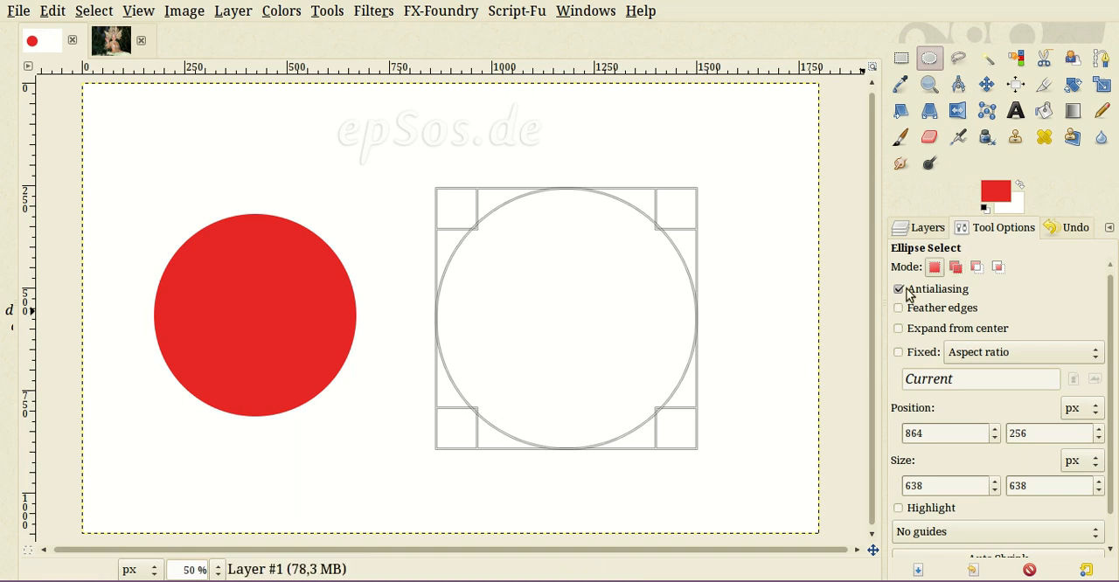
- Stroke the circular selection with the Ink paint tool and emulated brush dynamics, and clear the selection
right_click(498, 278)
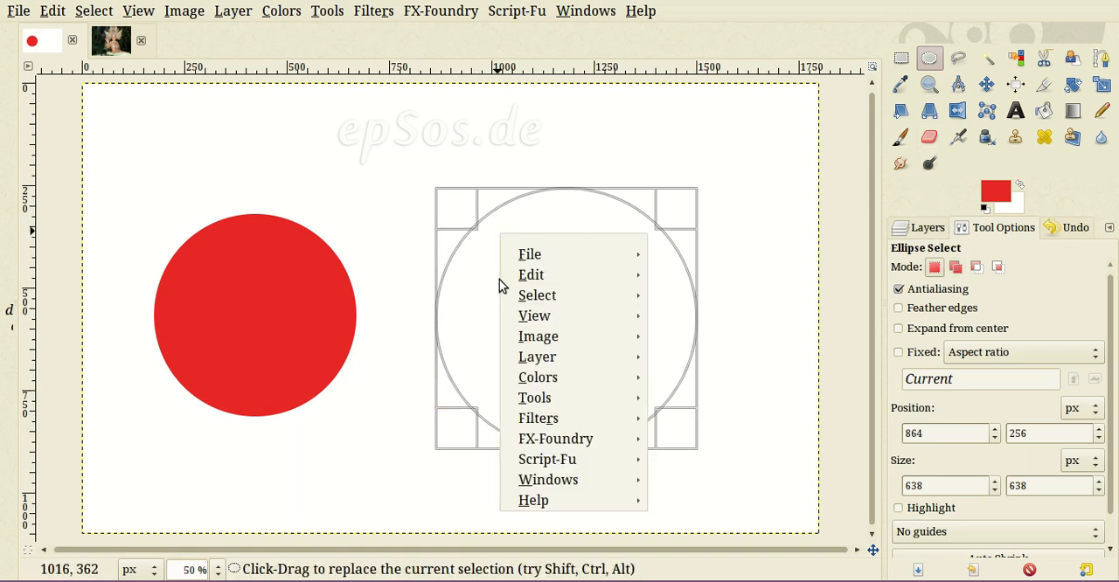
mouse_move(530, 275)
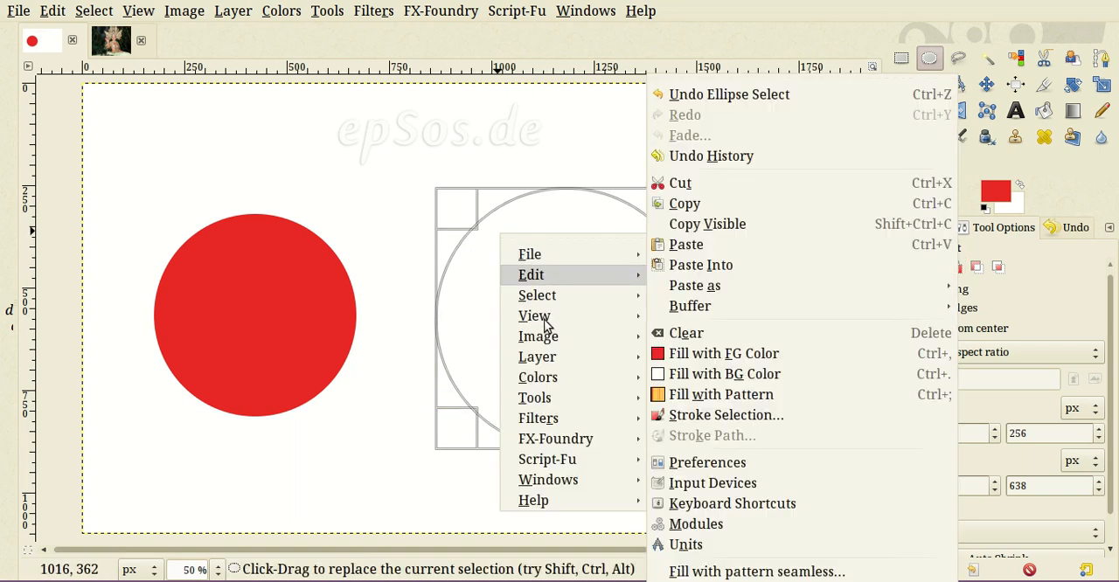
left_click(785, 416)
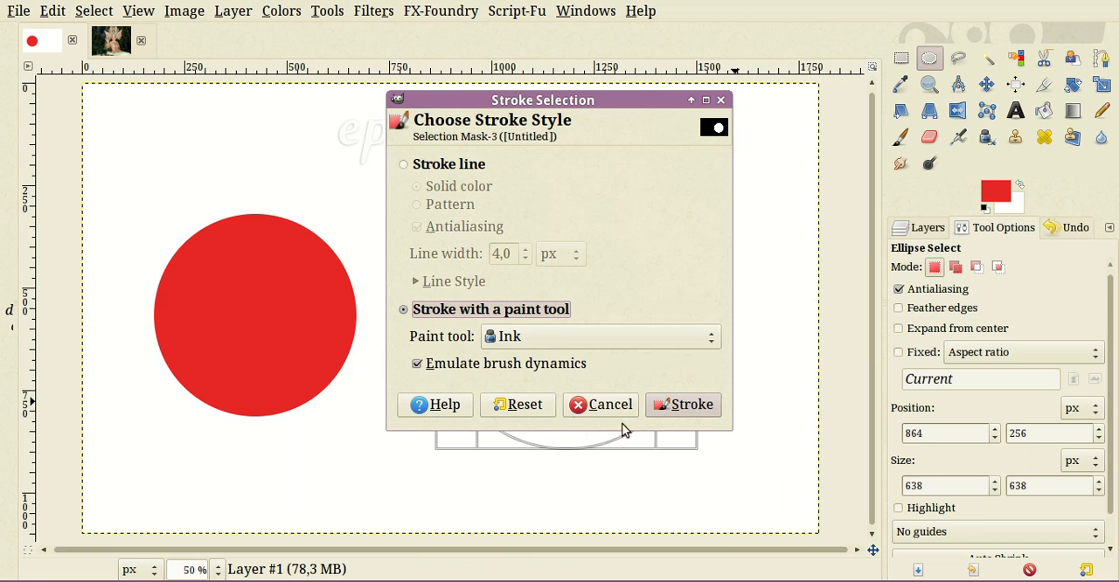
key("Return")
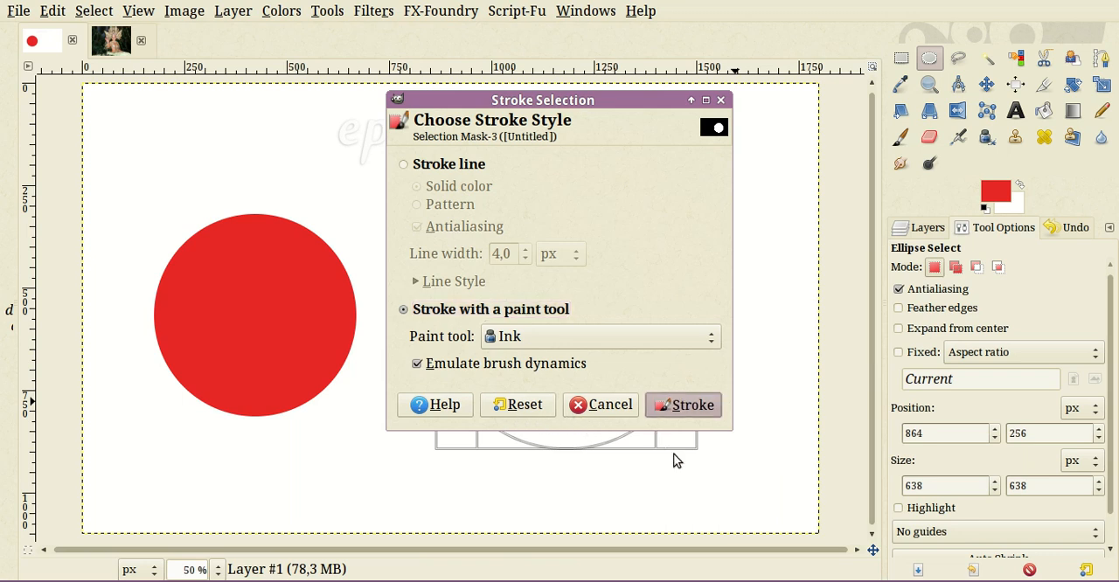
key("ctrl+l")
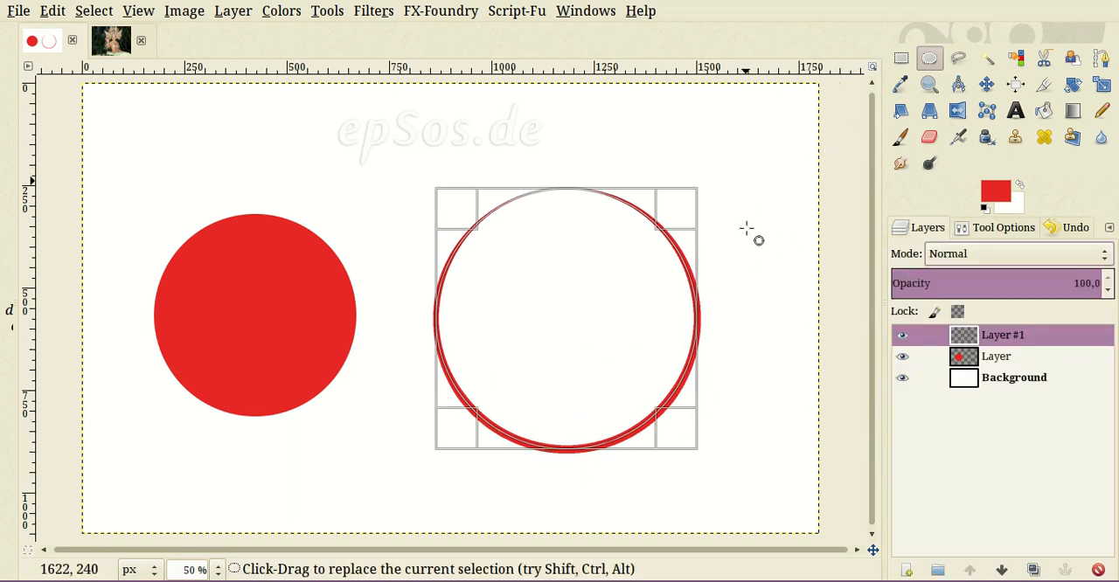
left_click(673, 427)
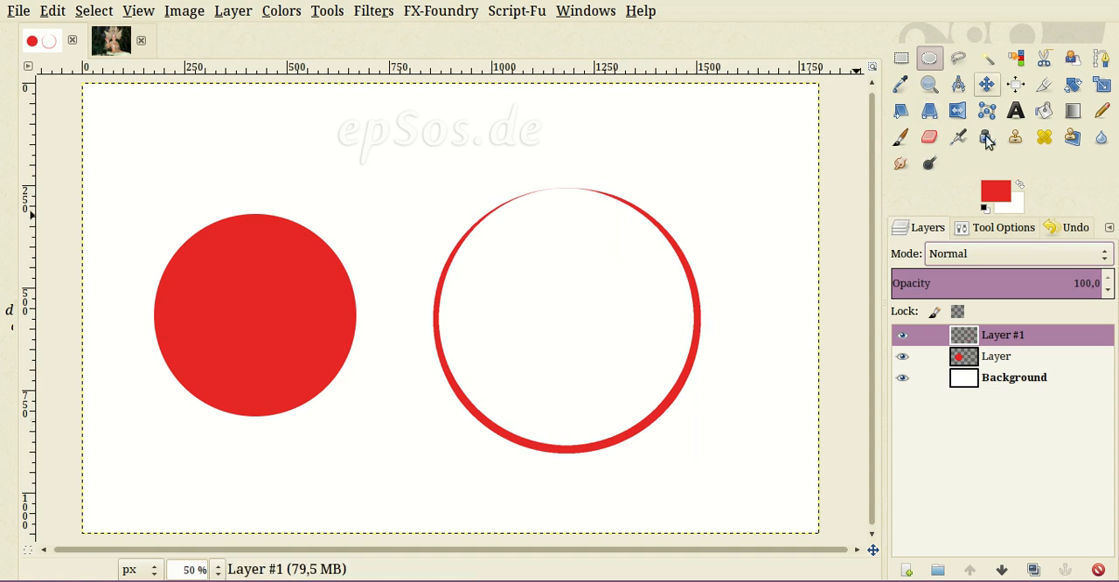
- Move the outlined circle's layer slightly up and to the left, closer to the filled red circle
left_click(986, 84)
left_click_drag(613, 441, 572, 442)
key("ctrl+z")
left_click_drag(487, 462, 466, 455)
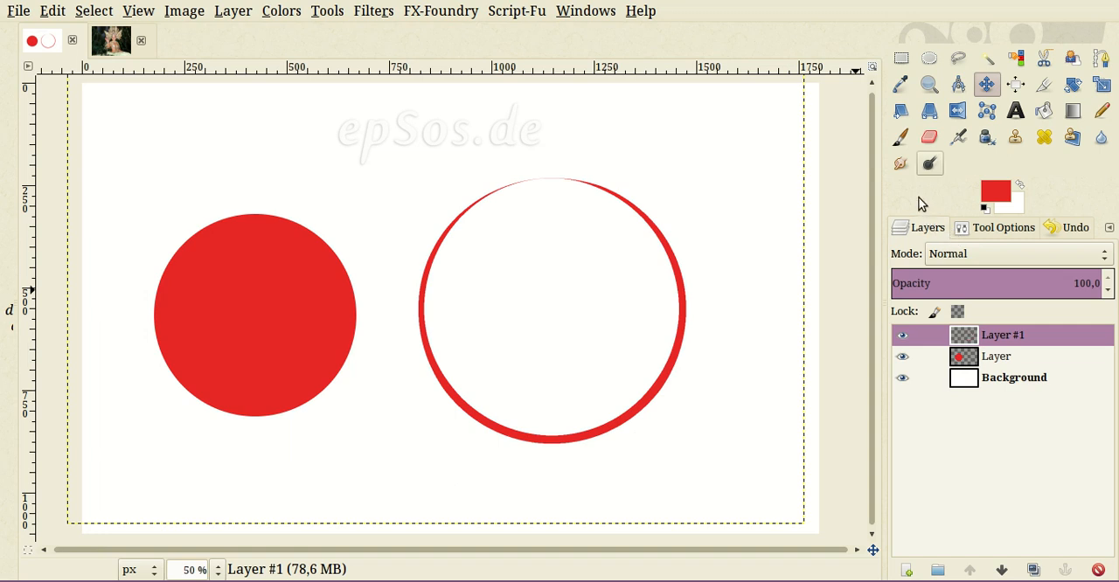
- Paint two red eye dots and a smiling mouth inside the outlined circle with the Paintbrush, redrawing the mouth once
left_click(901, 137)
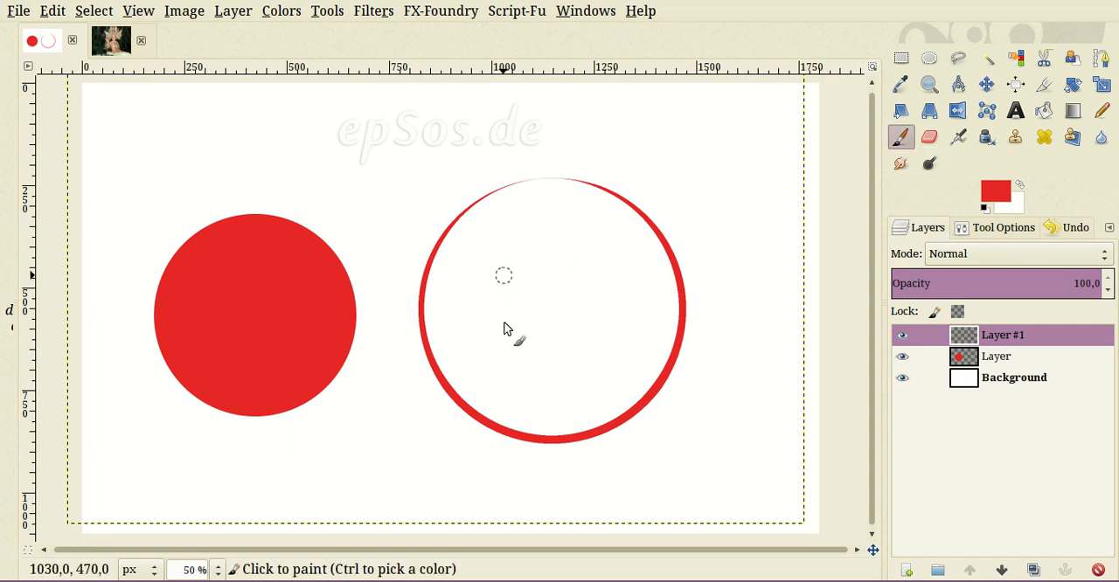
left_click(504, 275)
left_click(600, 273)
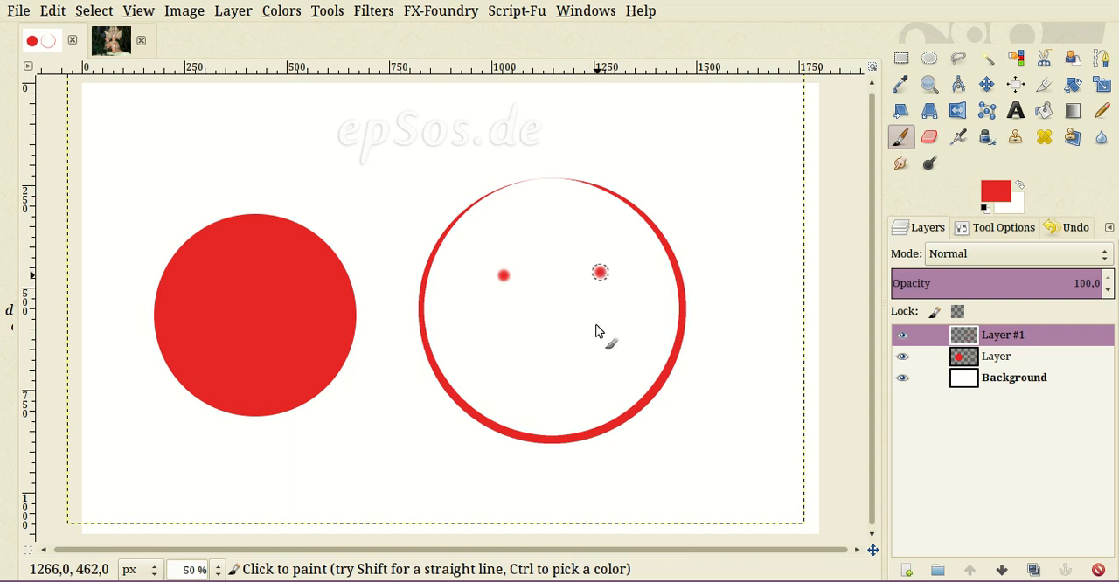
mouse_move(486, 337)
left_mouse_down()
mouse_move(536, 365)
mouse_move(605, 326)
left_mouse_up()
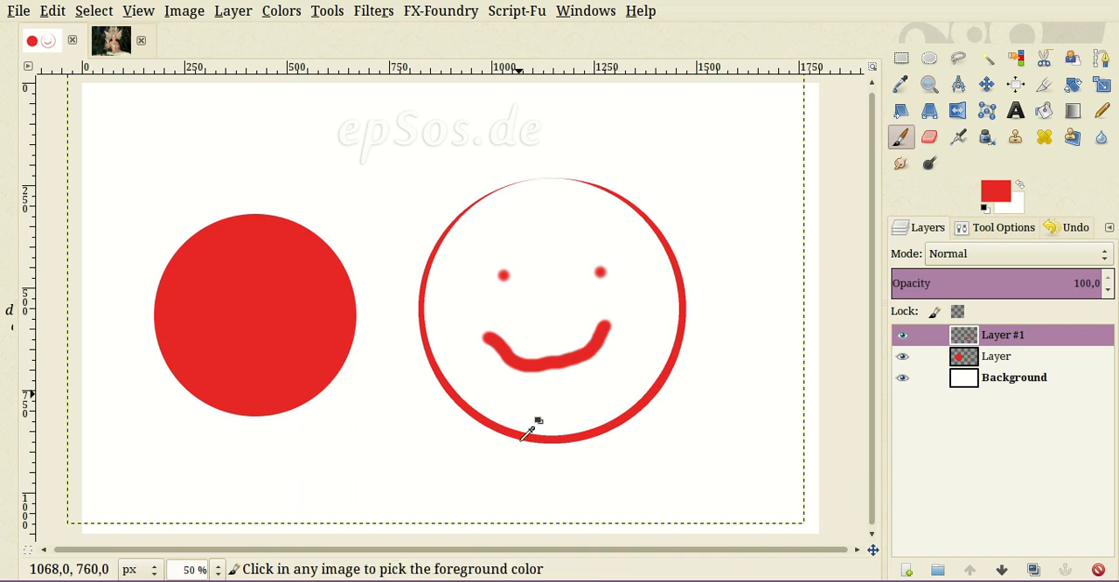
key("ctrl+z")
mouse_move(499, 343)
left_mouse_down()
mouse_move(556, 371)
mouse_move(605, 339)
left_mouse_up()
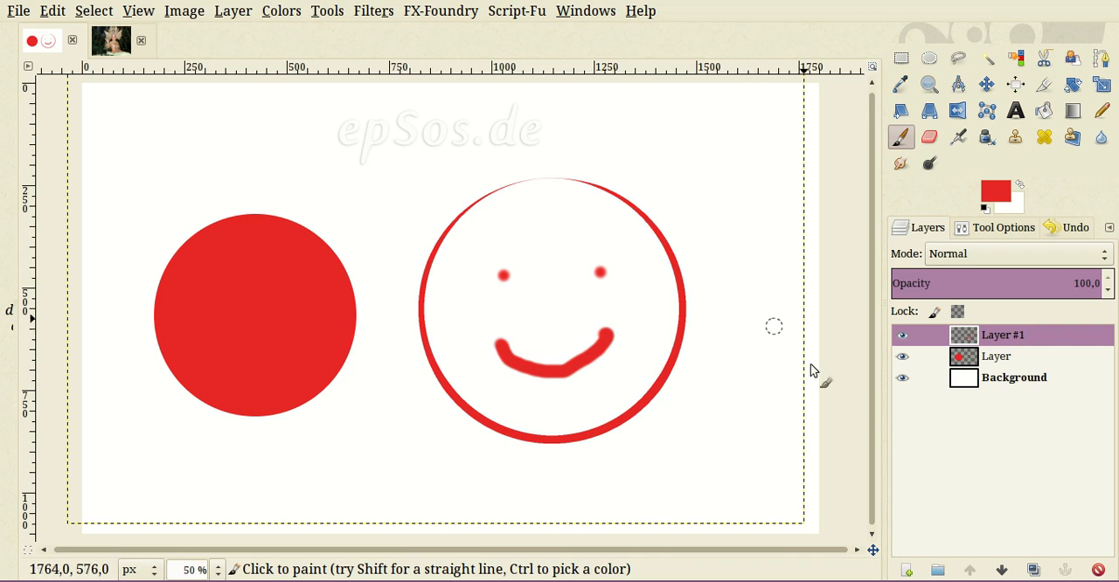
left_click(986, 84)
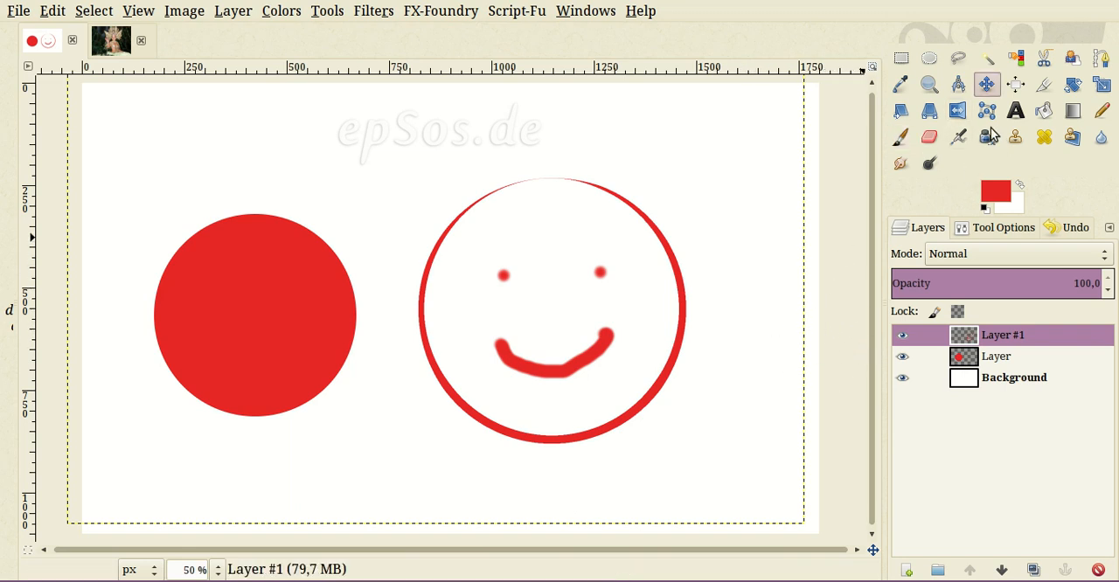
left_click_drag(653, 370, 657, 373)
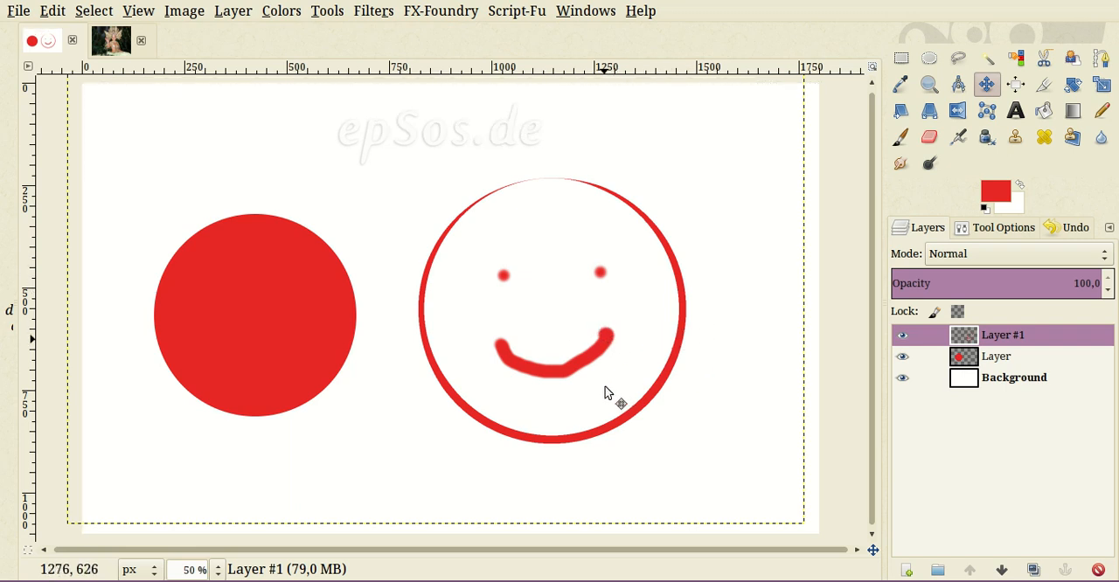
- Move the smiley's layer to the canvas's upper-right area and add a new transparent layer of 1800 × 1100 px
left_click_drag(608, 394, 731, 307)
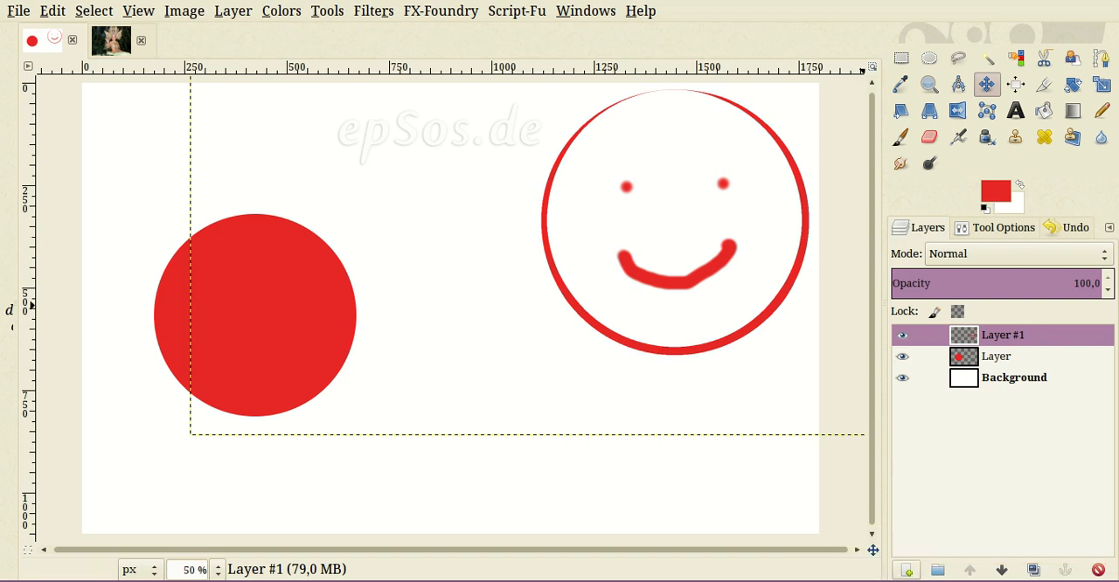
left_click(907, 571)
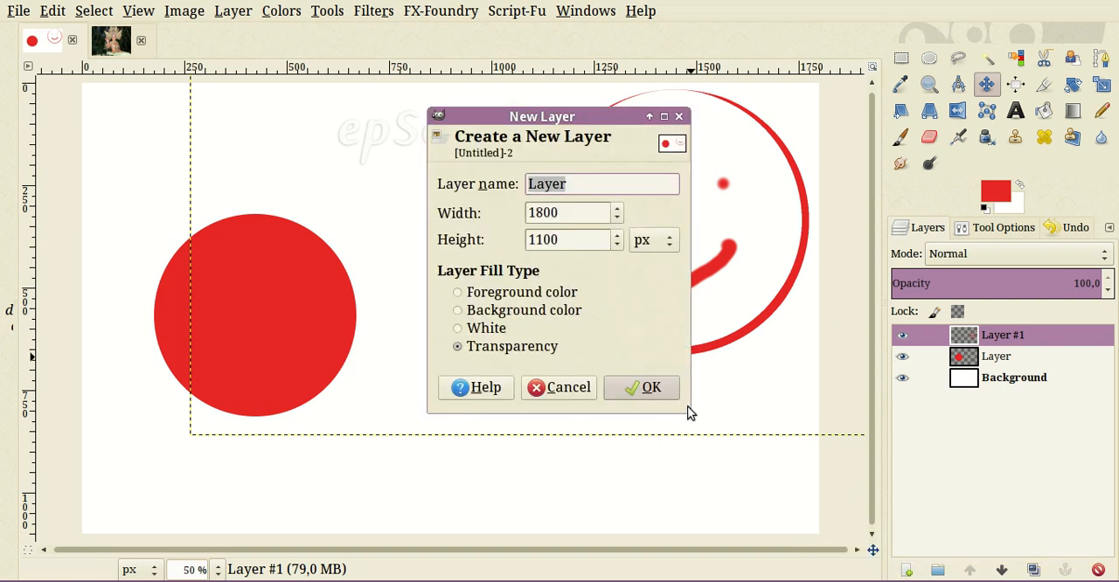
key("Return")
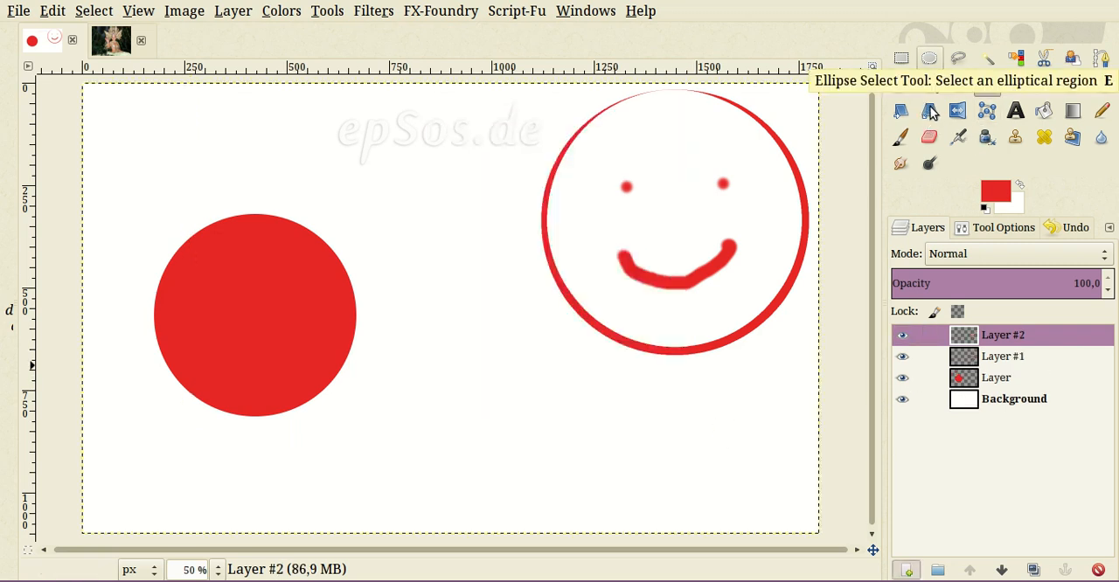
- Draw a circular selection about 425 px across between the filled circle and the smiley, and convert it to a feathered 11 px border selection
key("e")
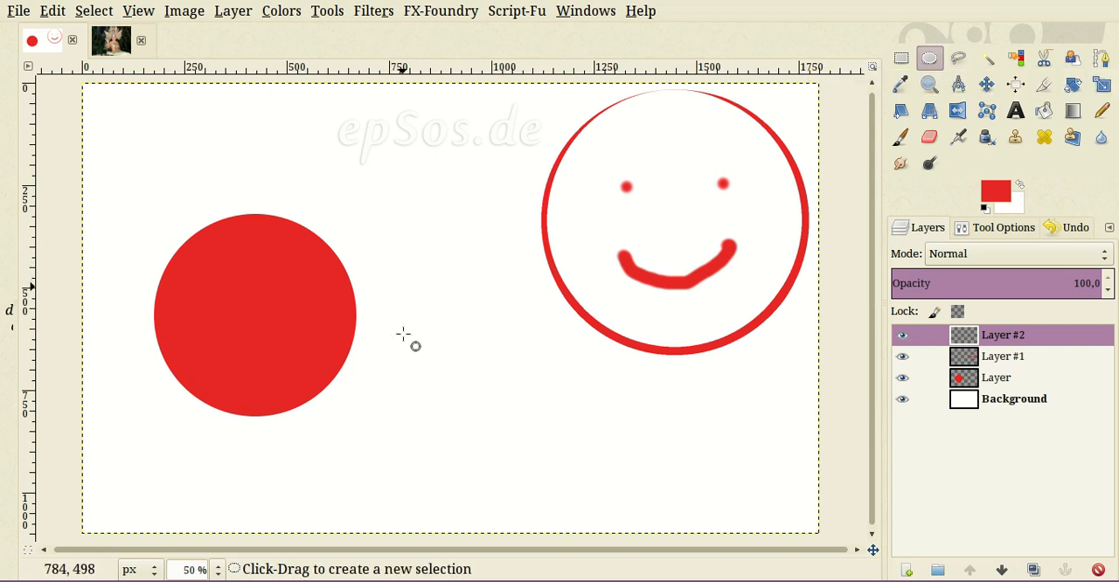
mouse_move(392, 257)
left_mouse_down()
mouse_move(531, 435)
mouse_move(553, 425)
mouse_move(534, 375)
mouse_move(580, 446)
mouse_move(567, 430)
left_mouse_up()
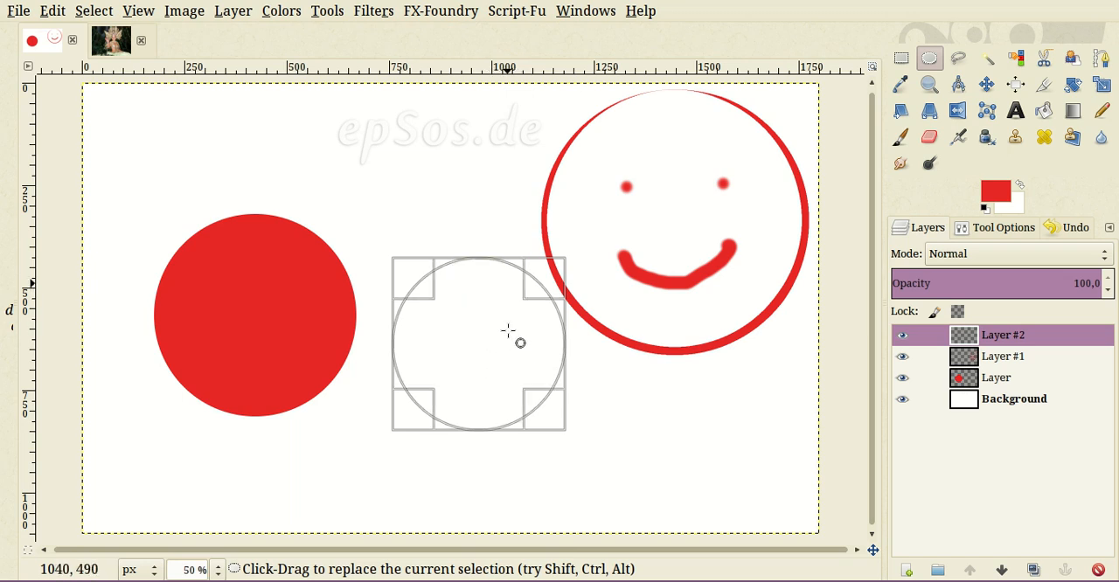
right_click(507, 270)
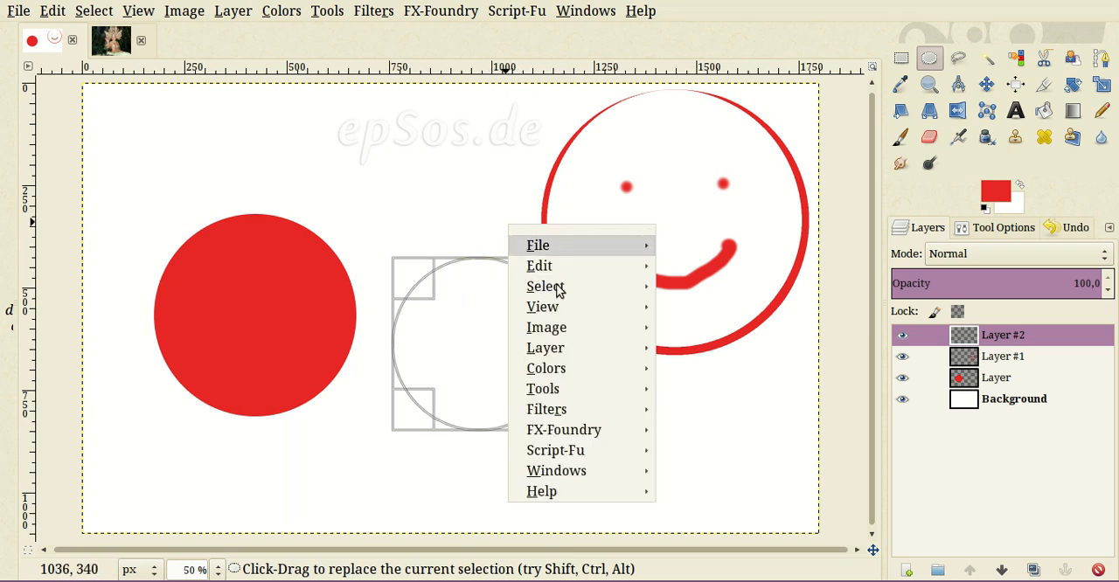
mouse_move(538, 245)
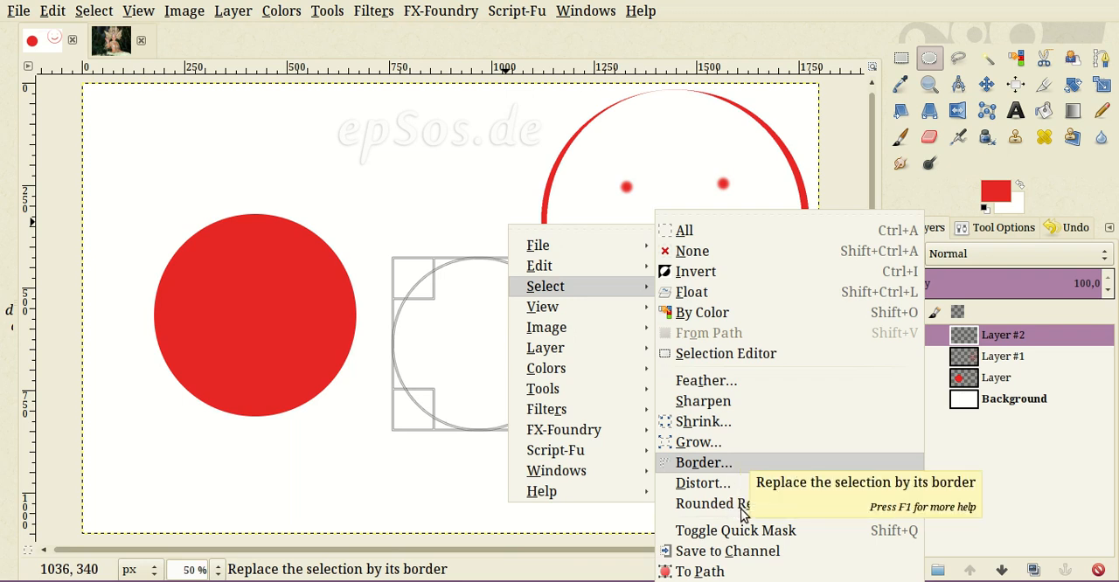
key("Return")
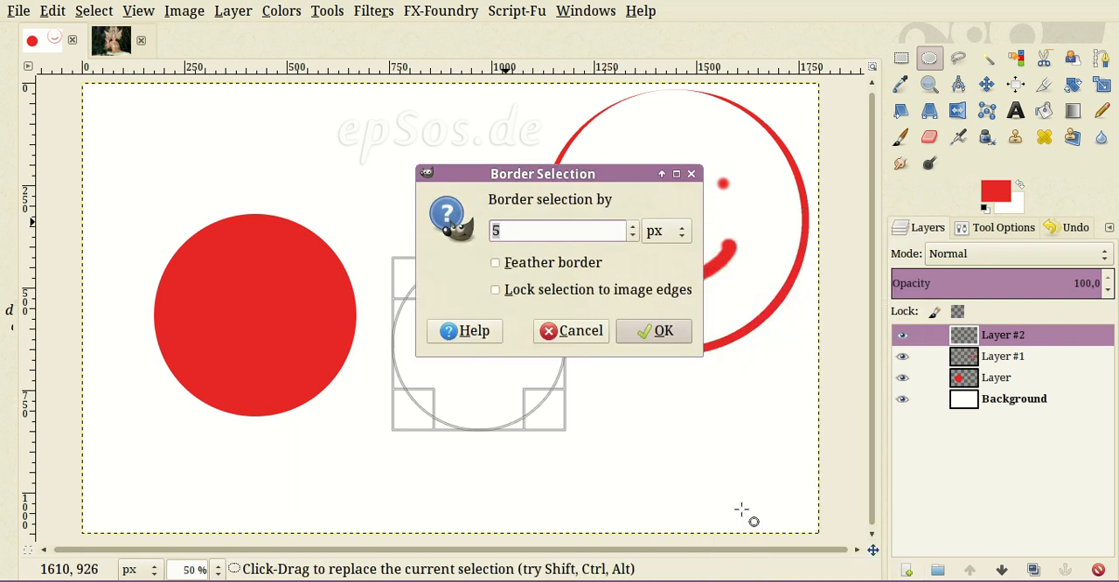
left_click_drag(590, 219, 746, 174)
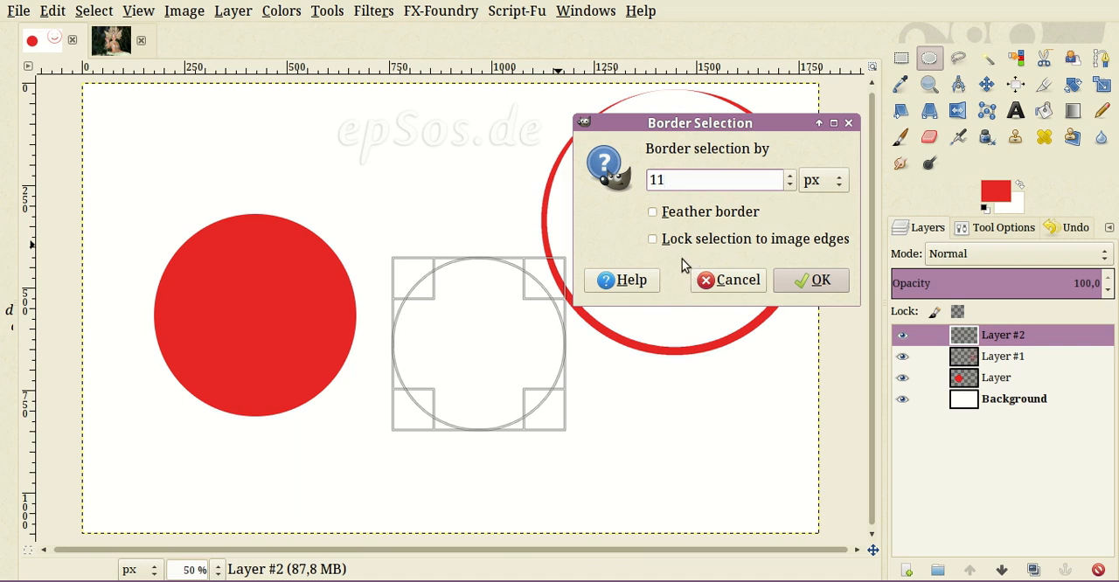
key("alt+f")
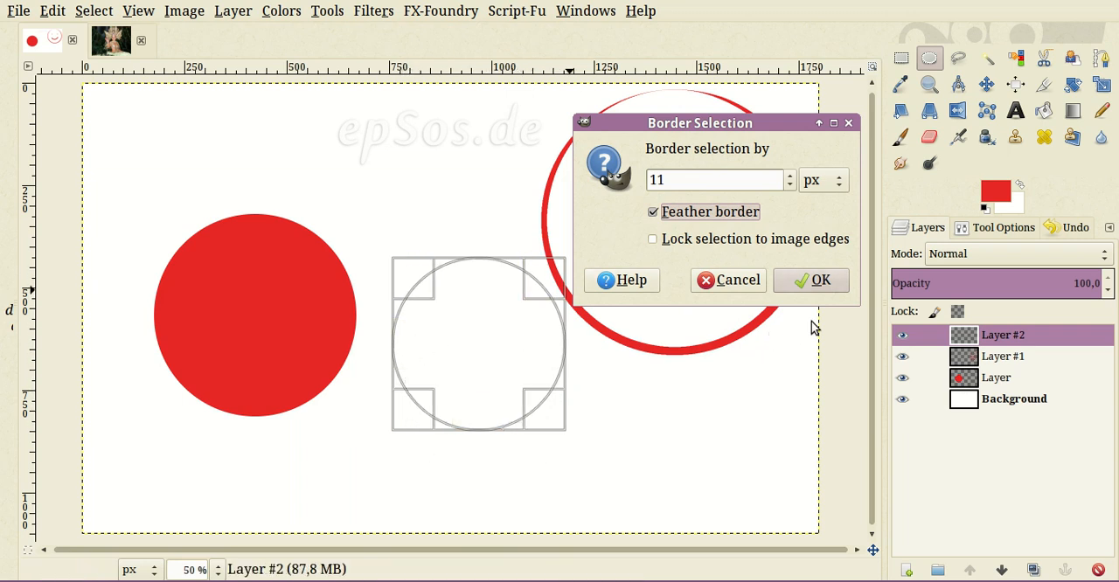
left_click(812, 280)
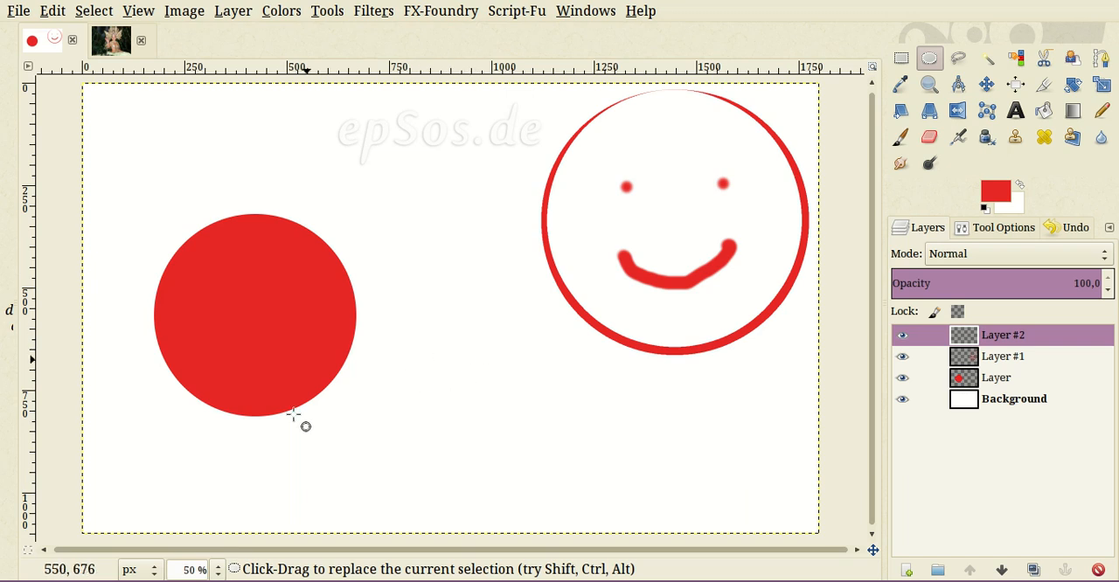
- Preview the border selection with Quick Mask, turn the mask off, and fill the selection with the red foreground color
key("shift+q")
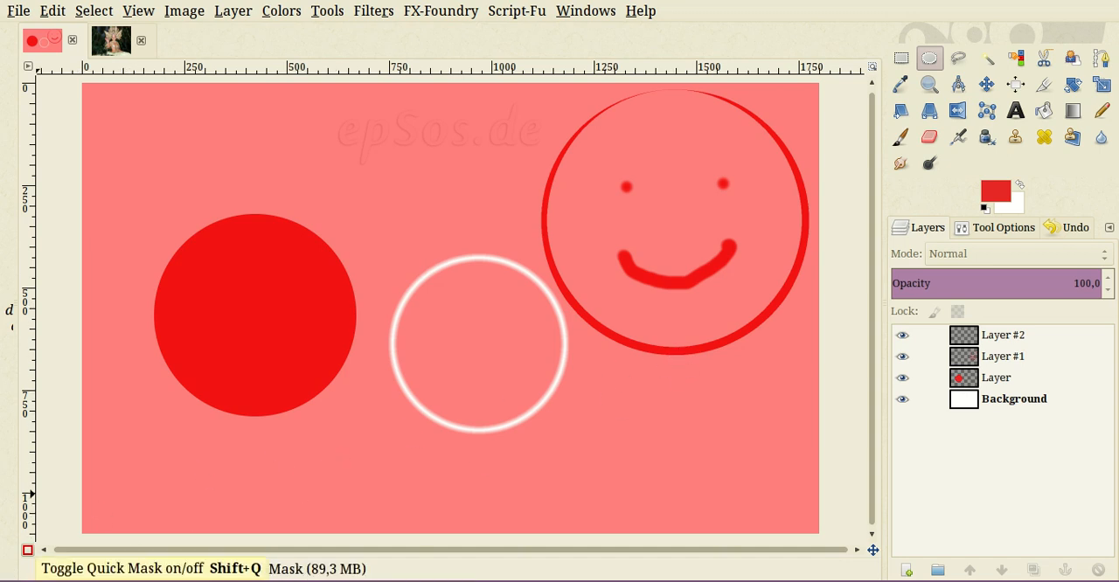
left_click(27, 550)
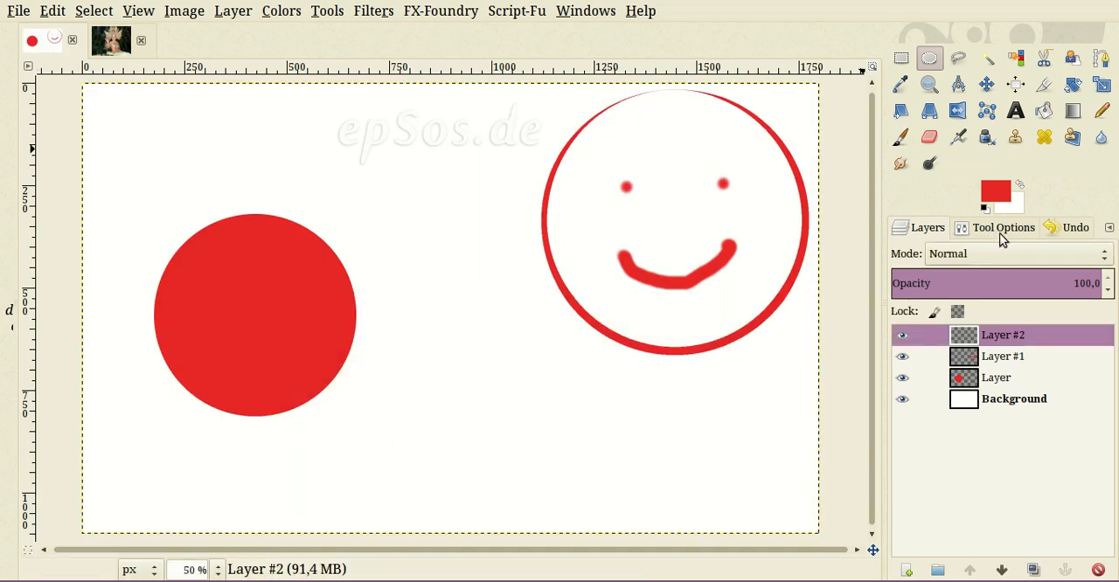
left_click_drag(996, 191, 567, 425)
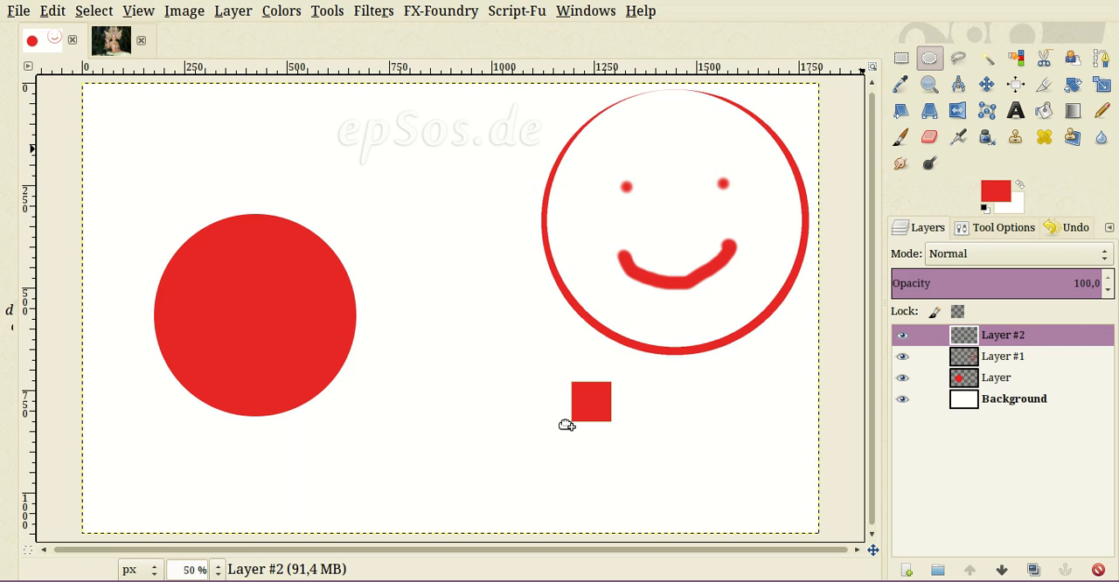
left_click_drag(567, 425, 522, 416)
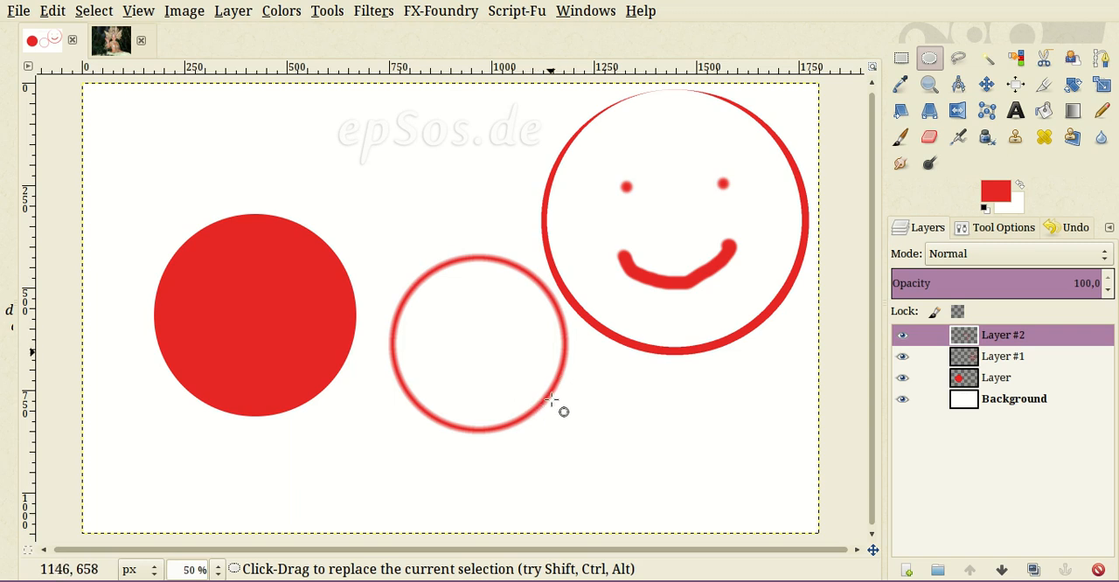
- Examine the feathered edge of the new red ring up close and compare it with the smiley's outline
key("ctrl")
scroll(521, 407, "up", 2)
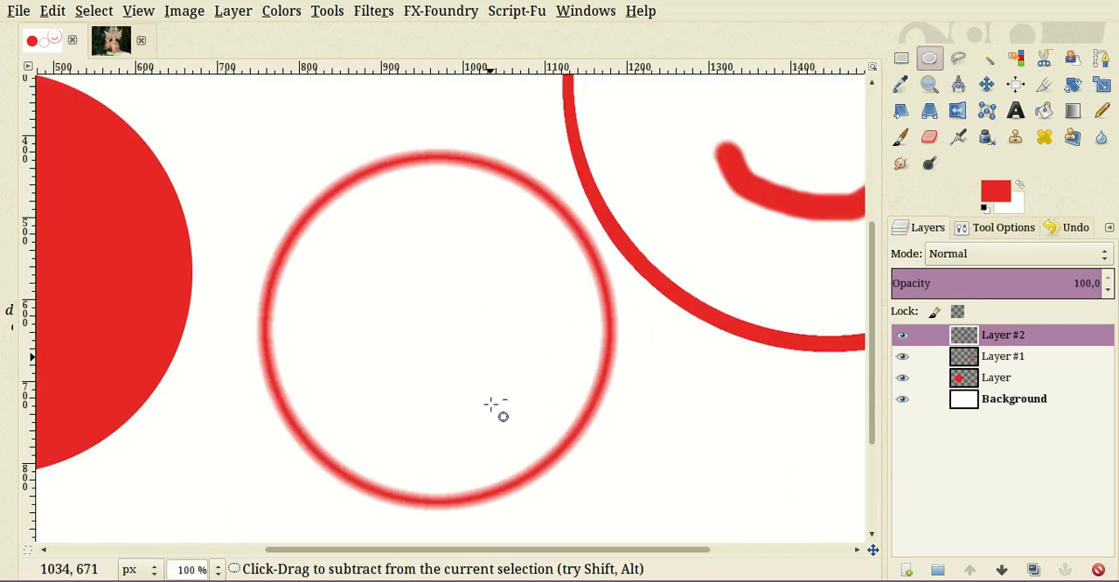
scroll(481, 396, "down", 1)
scroll(471, 398, "up", 2)
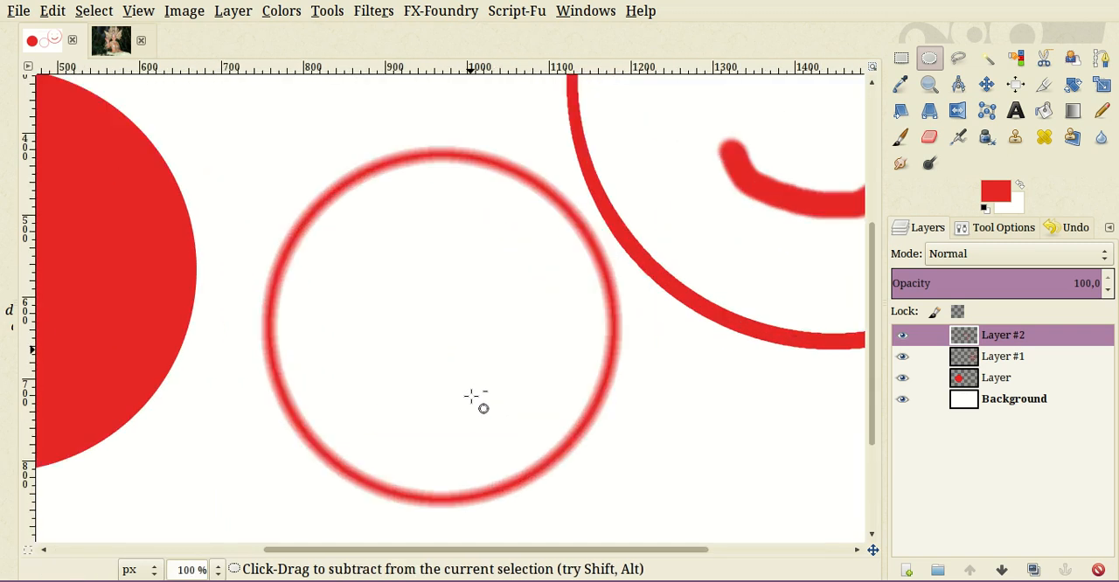
scroll(472, 394, "down", 1)
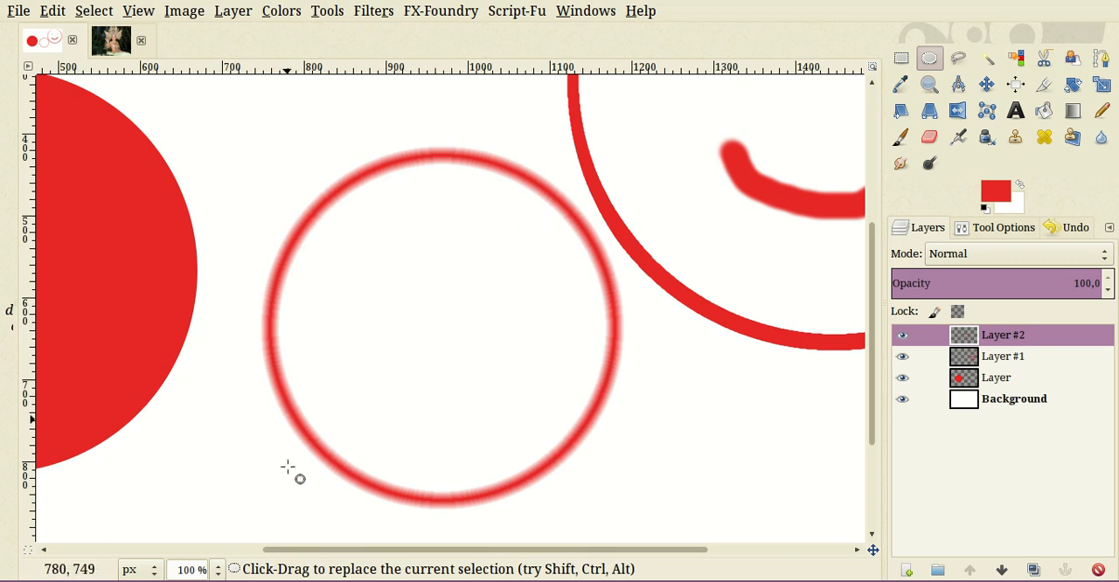
scroll(642, 365, "up", 1)
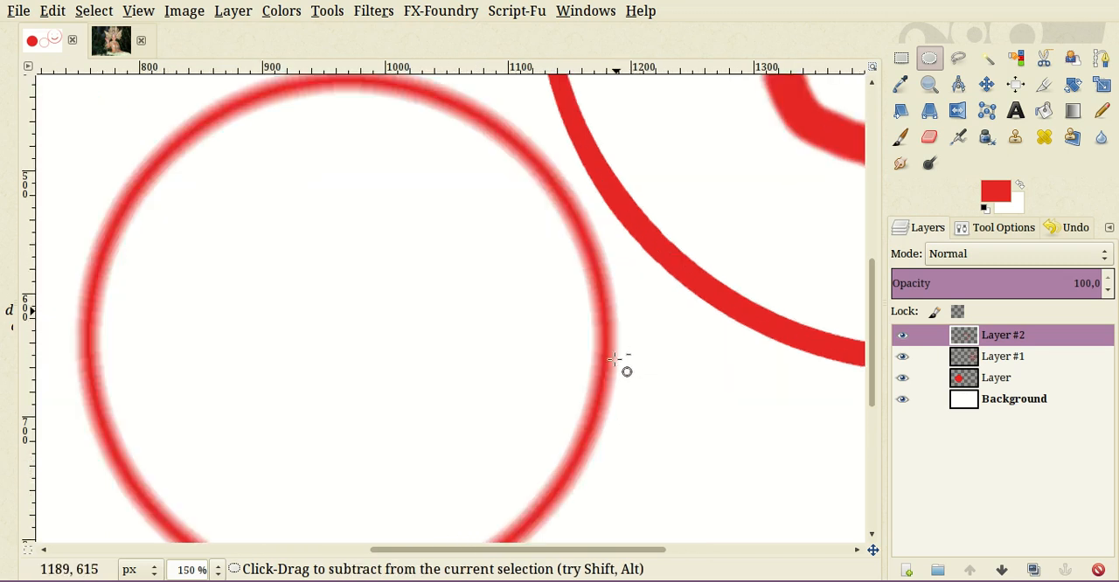
scroll(602, 366, "up", 1)
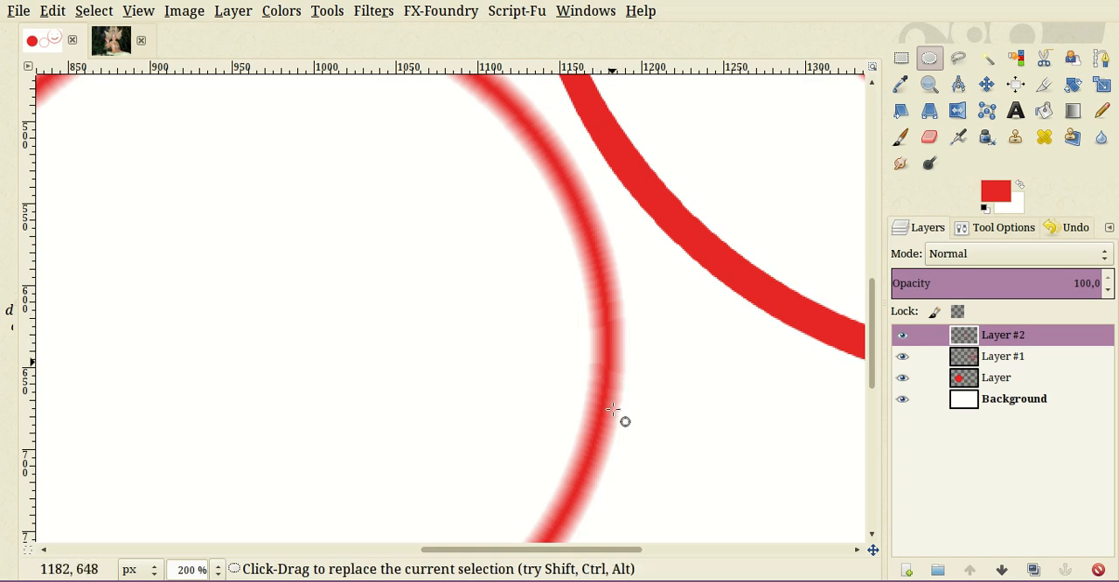
scroll(605, 378, "up", 1)
scroll(605, 345, "up", 1)
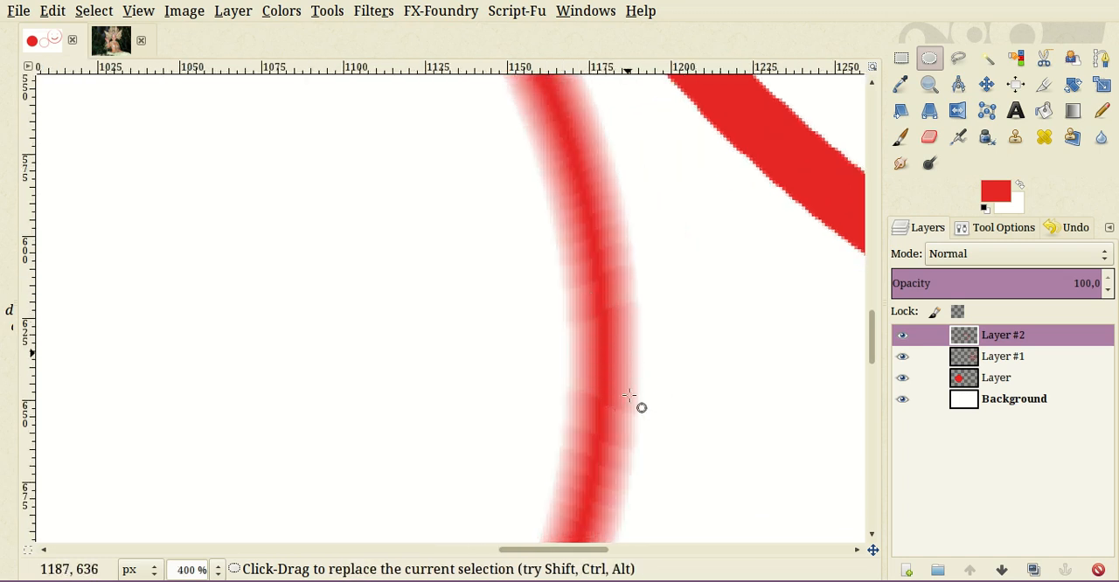
scroll(437, 397, "down", 5)
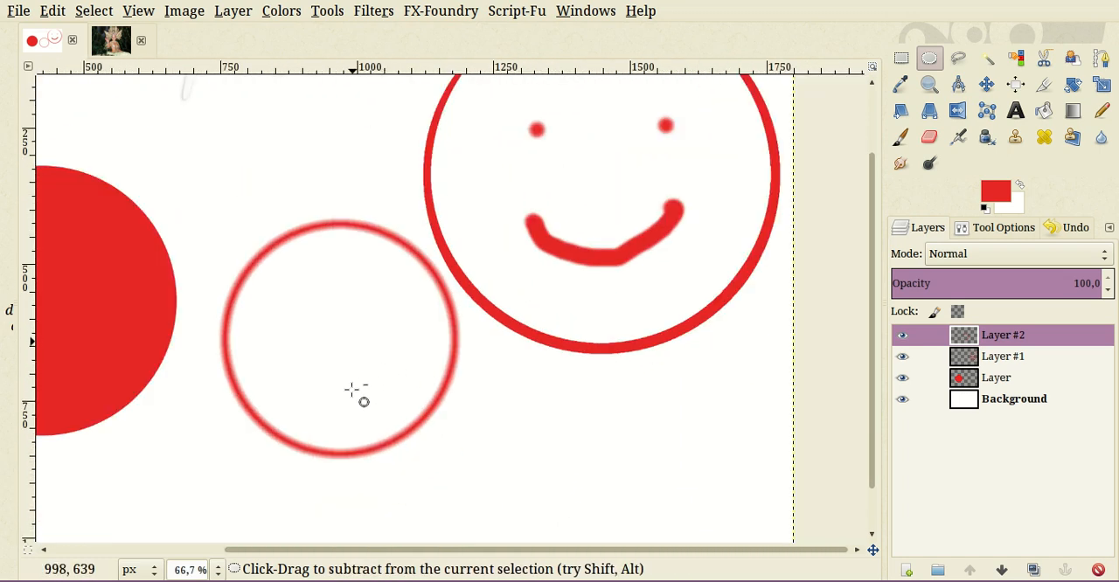
scroll(271, 411, "down", 1)
scroll(358, 402, "up", 1)
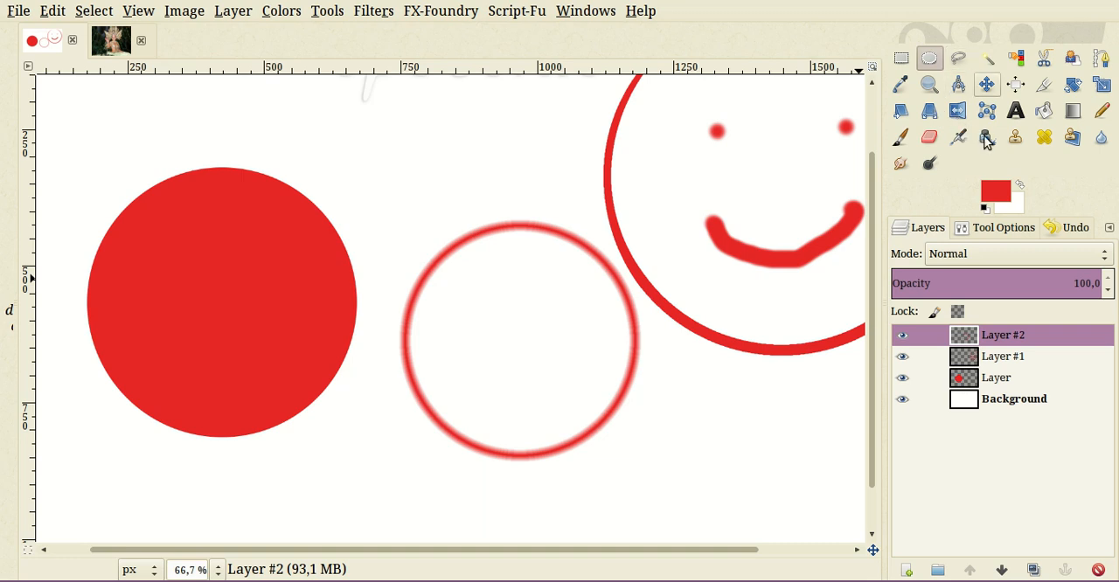
- Move the feathered ring's layer down and to the right, below the smiley, undoing the first placement
left_click(986, 84)
left_click_drag(536, 373, 576, 464)
key("ctrl+z")
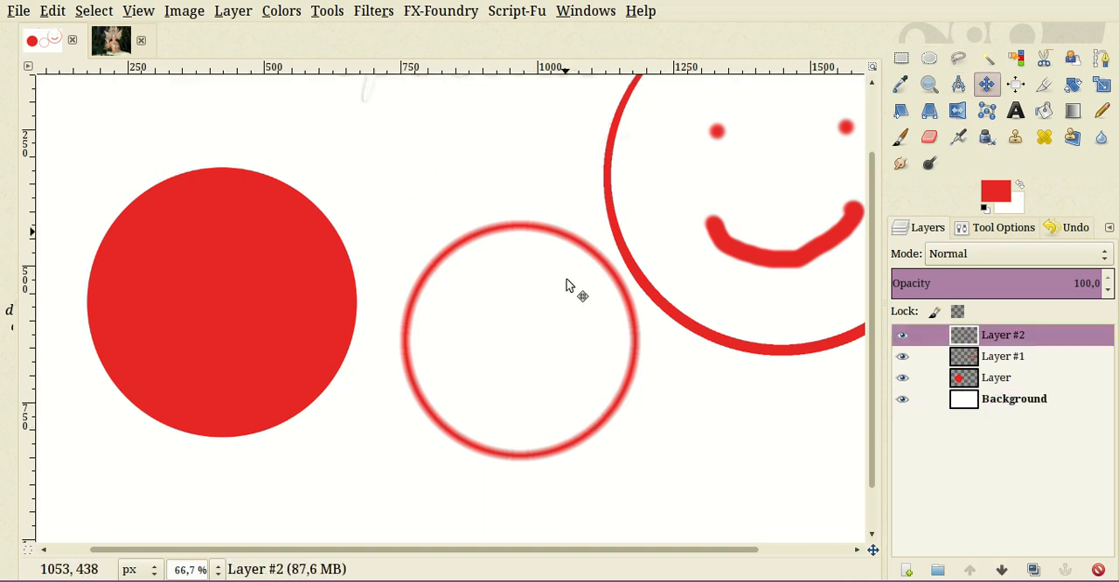
left_click_drag(567, 285, 666, 389)
- Add another transparent layer and draw a circular selection about 330 px across between the filled red circle and the smiley
scroll(661, 390, "down", 1)
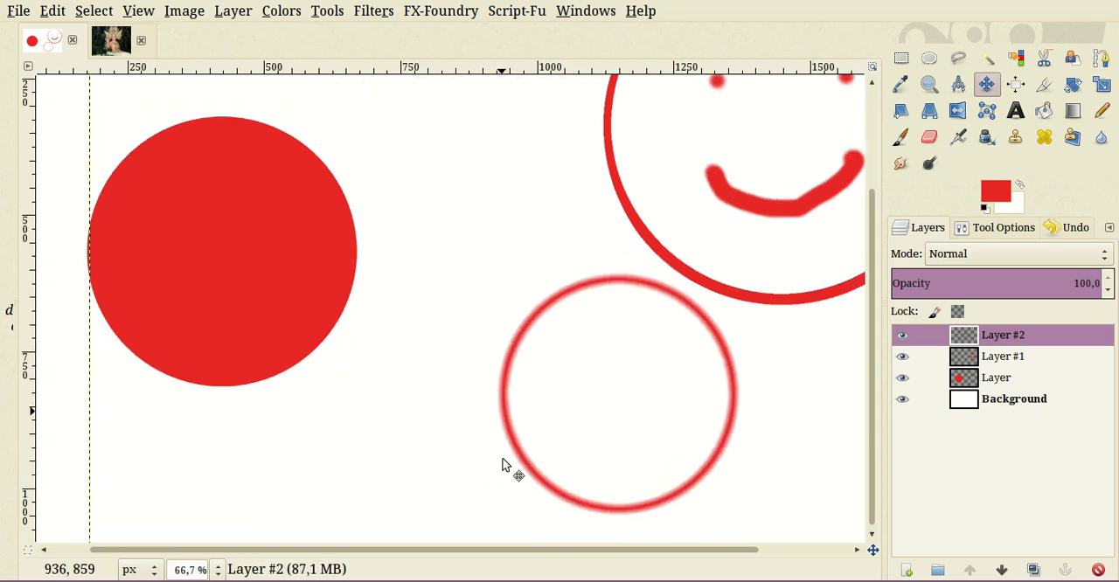
scroll(650, 341, "up", 6)
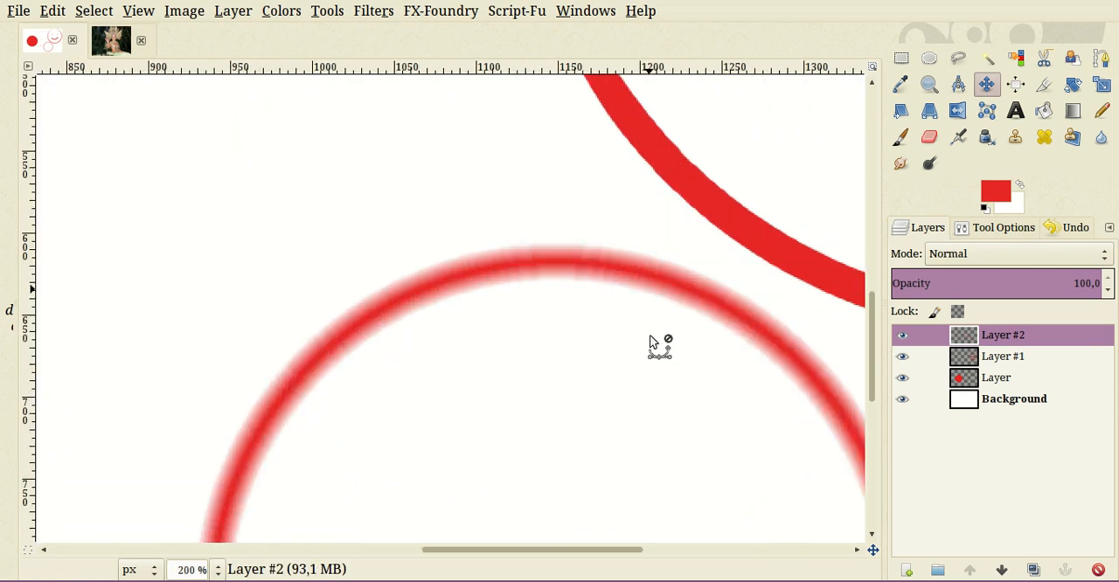
scroll(411, 292, "down", 6)
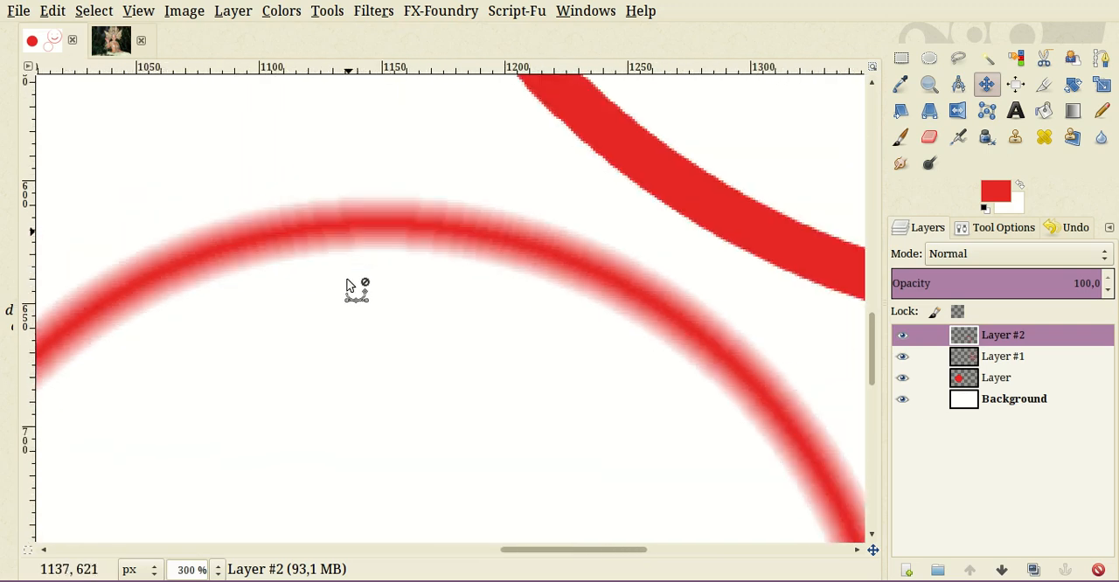
scroll(227, 318, "up", 1)
scroll(200, 311, "down", 1)
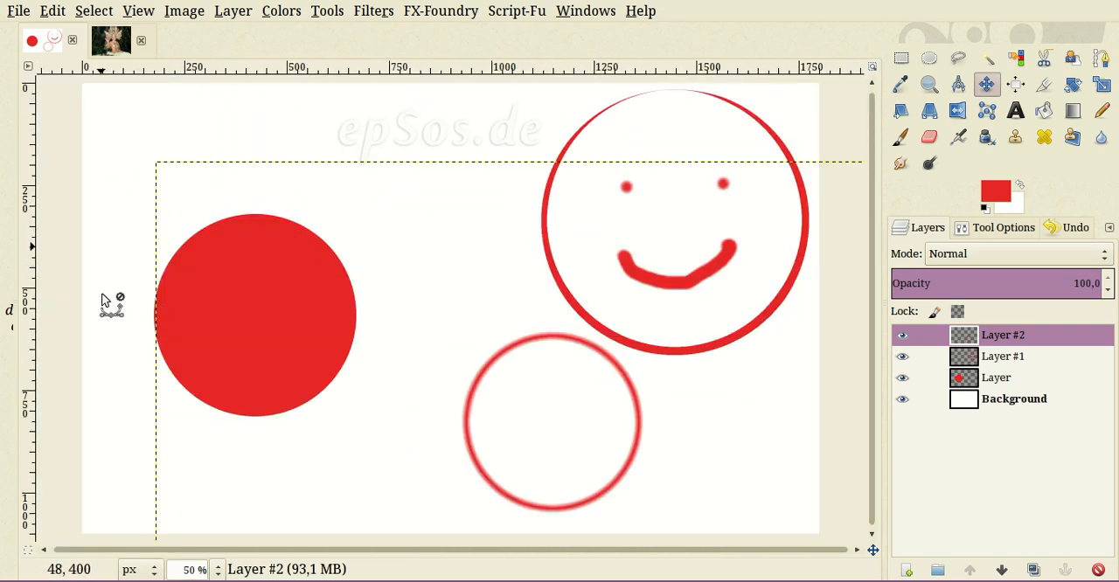
scroll(445, 267, "up", 1)
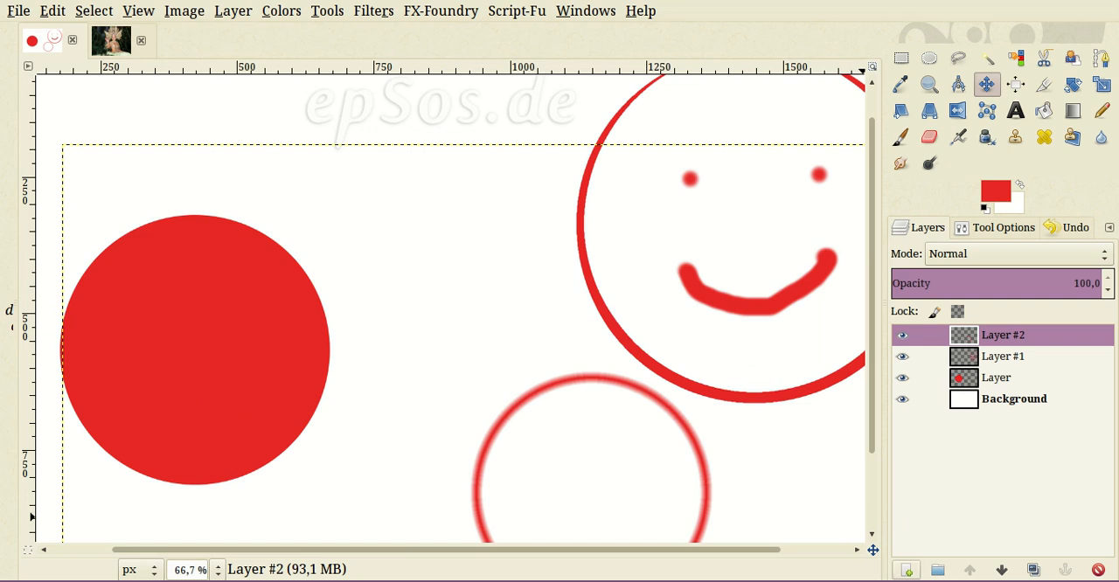
left_click(907, 570)
key("Return")
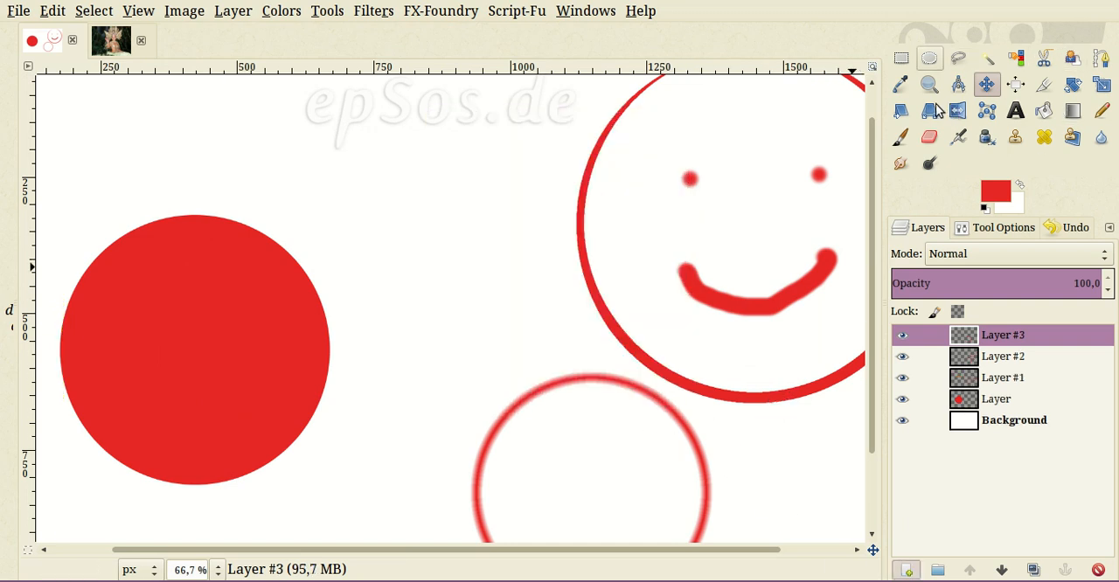
left_click(930, 57)
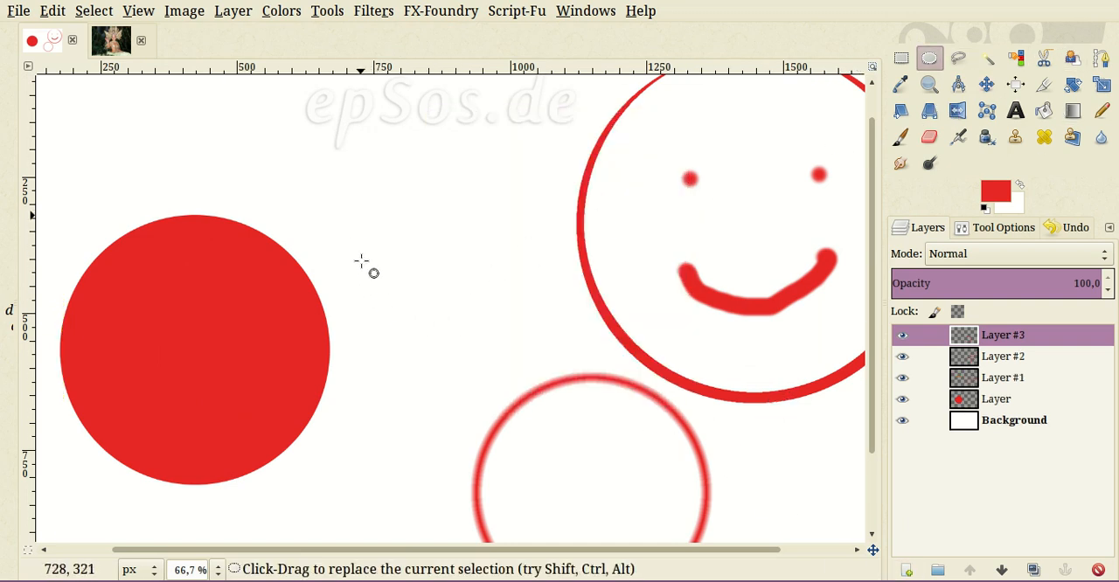
left_click_drag(352, 218, 533, 396)
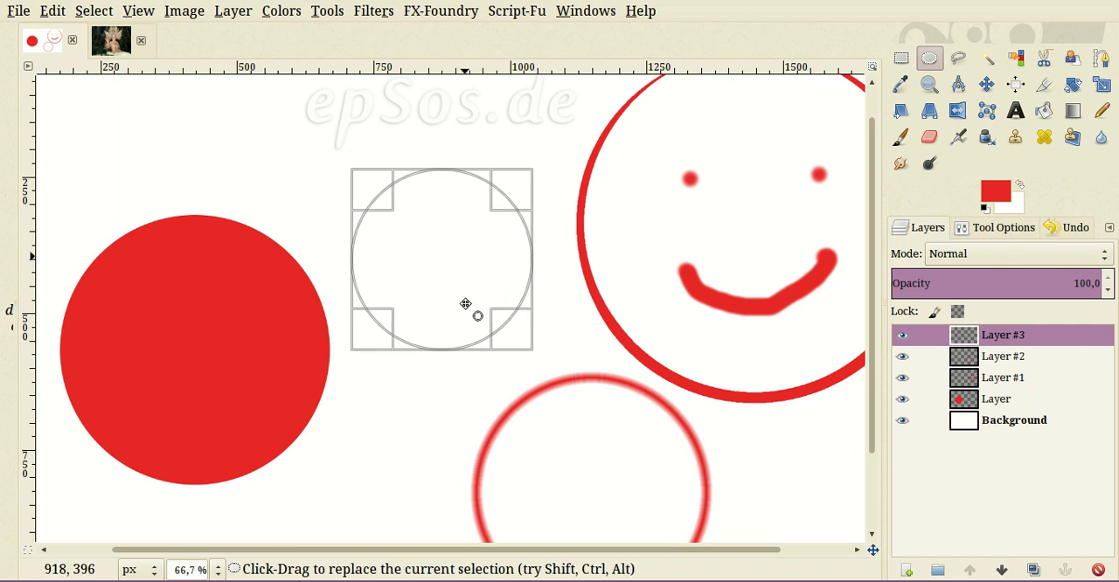
- Try stroking the circular selection with the Paintbrush while emulating brush dynamics, and undo the stroke
right_click(447, 252)
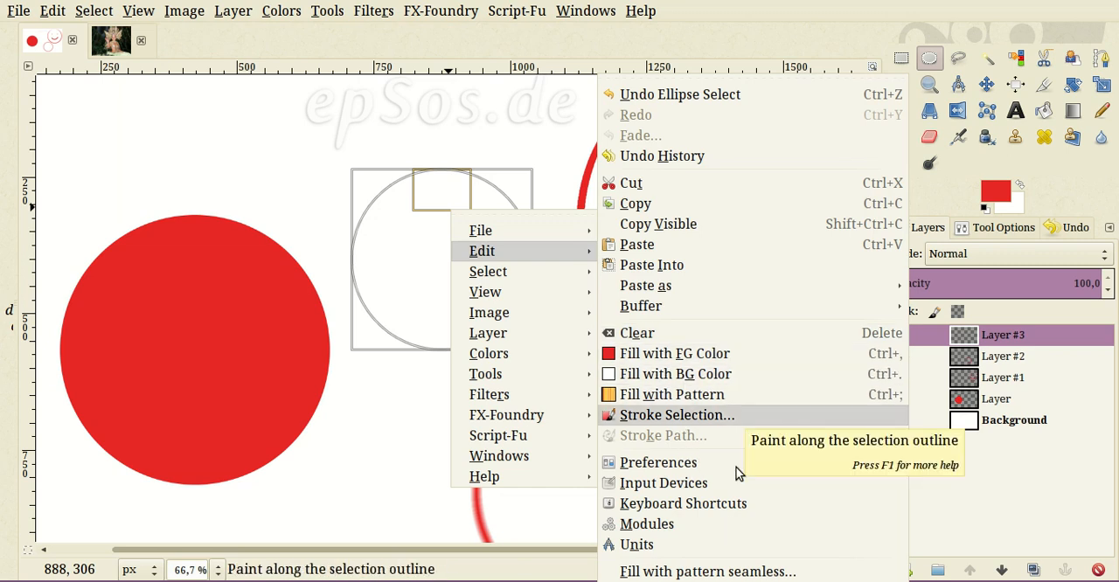
key("Return")
left_click_drag(600, 151, 792, 100)
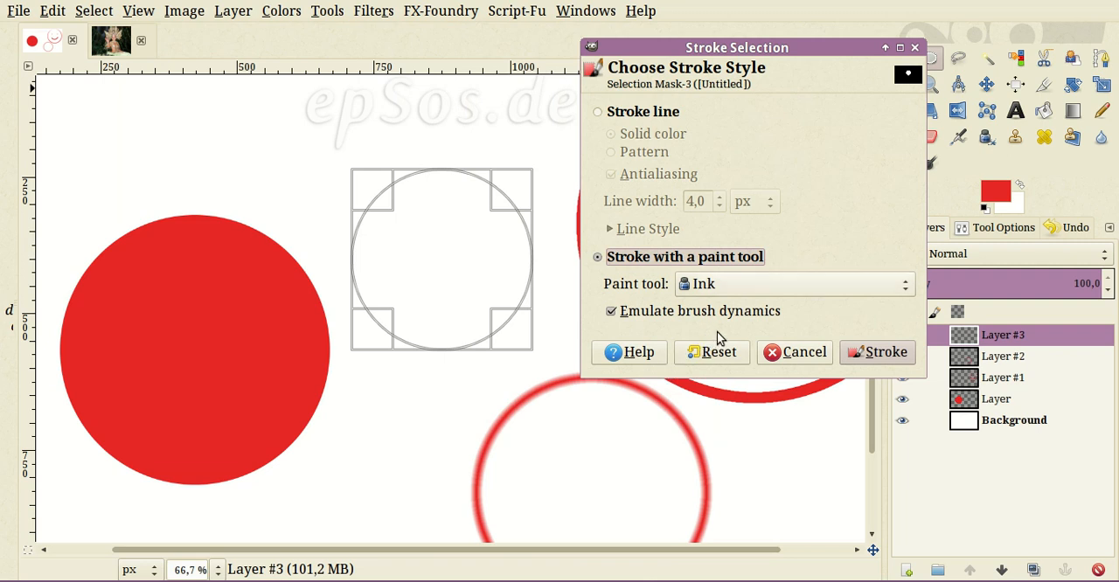
left_click(717, 284)
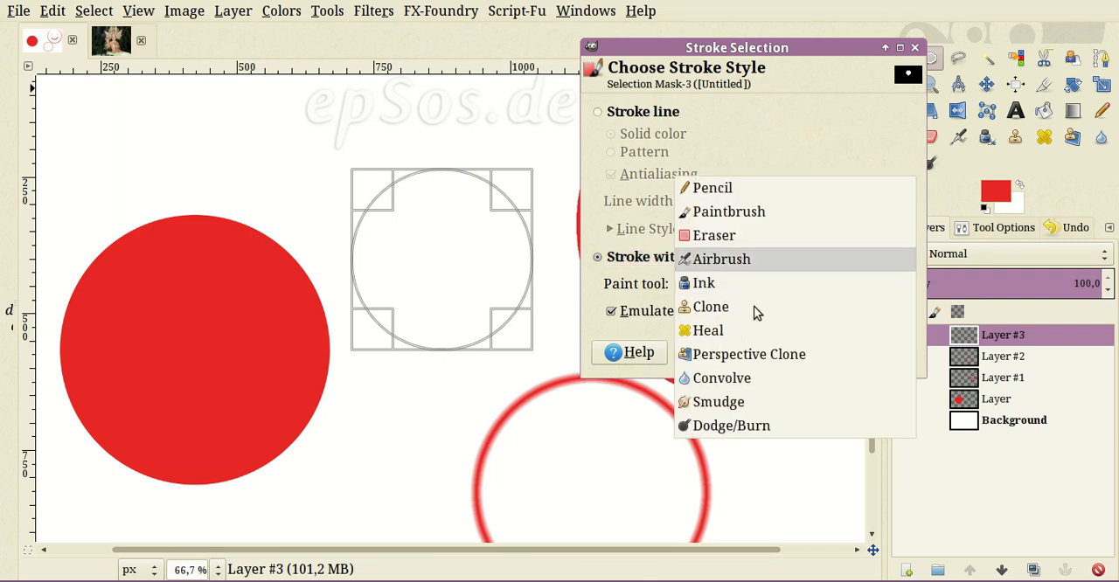
left_click(773, 211)
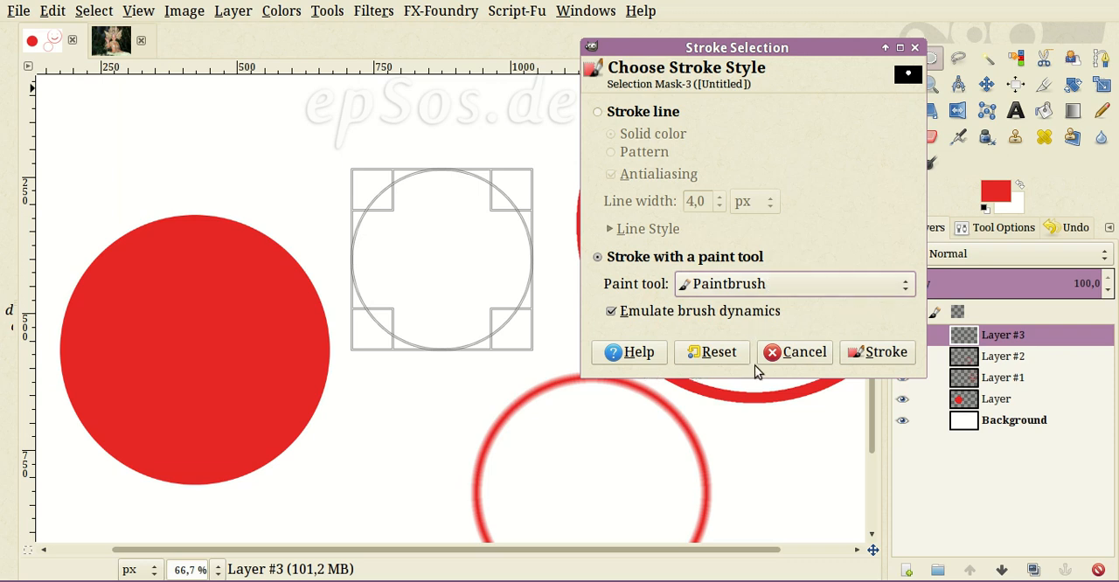
left_click(861, 354)
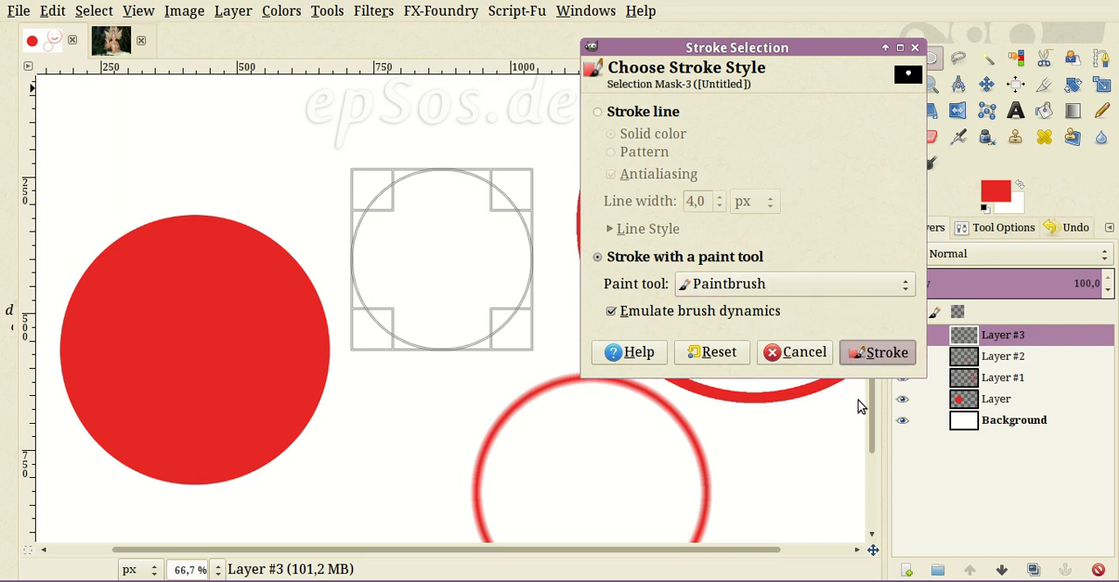
left_click_drag(413, 307, 472, 350)
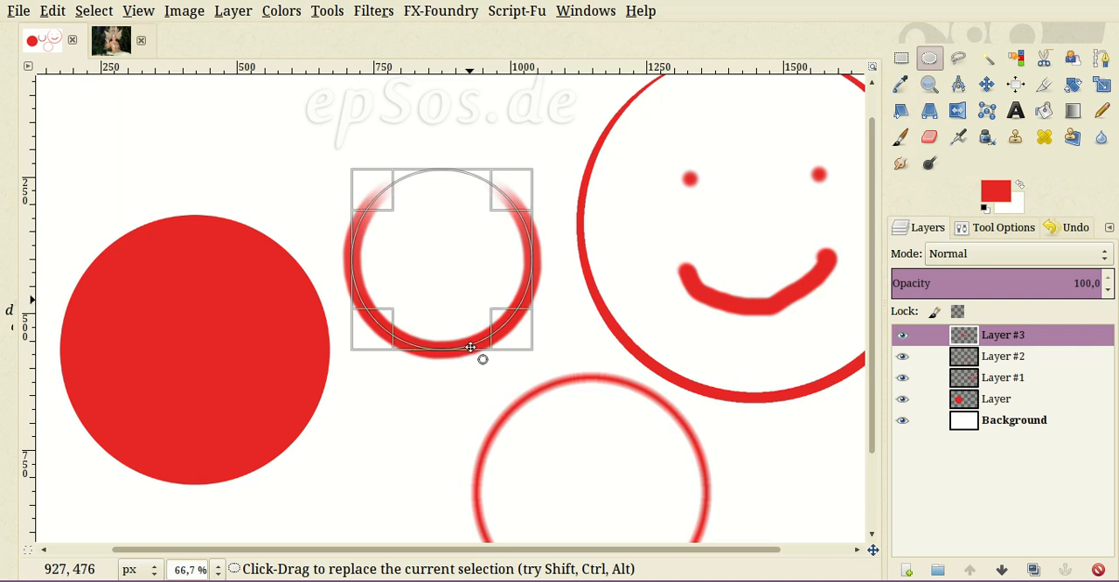
key("ctrl+z")
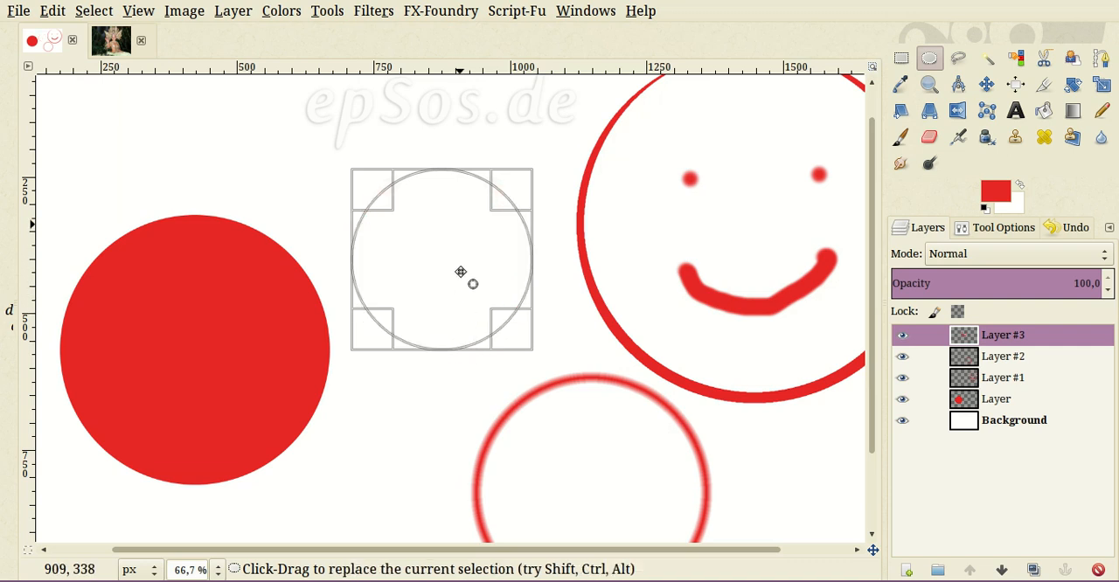
- Stroke the circular selection with the Paintbrush in red without emulating brush dynamics, and clear the selection
right_click(460, 271)
mouse_move(516, 268)
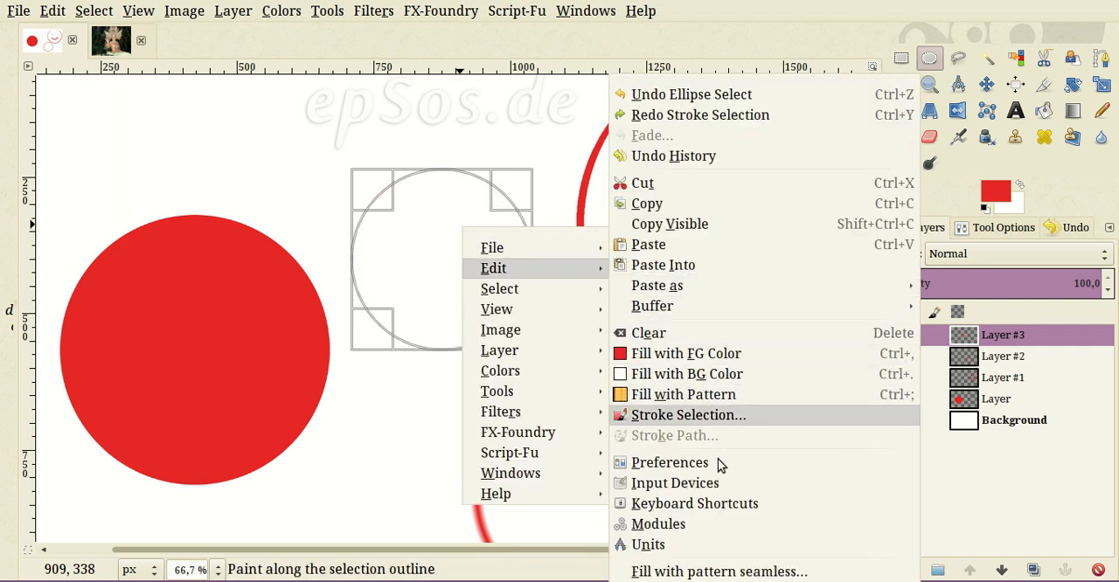
key("Return")
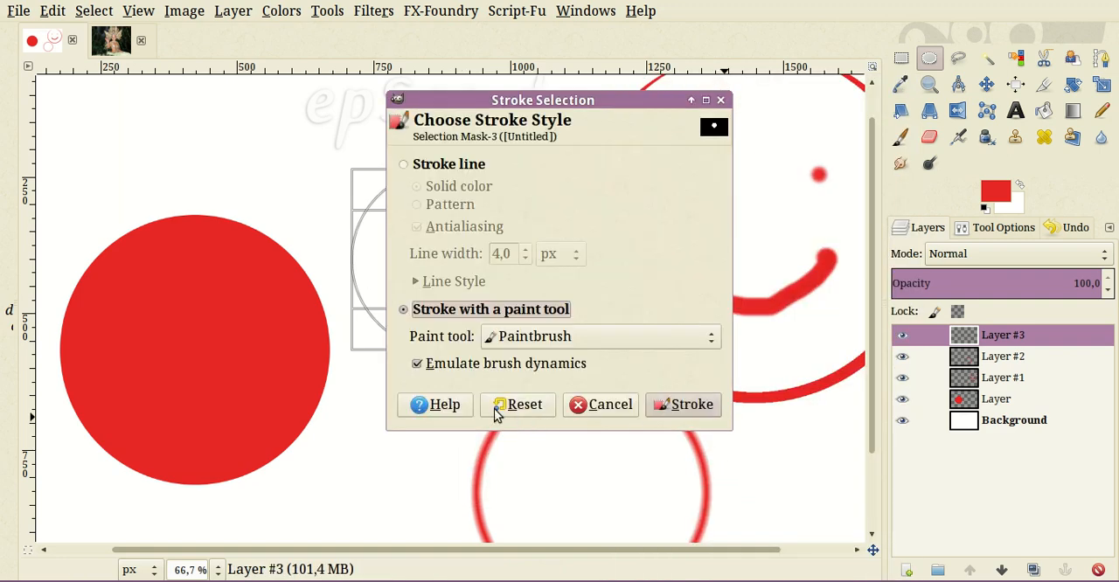
left_click(518, 371)
left_click_drag(553, 144, 751, 66)
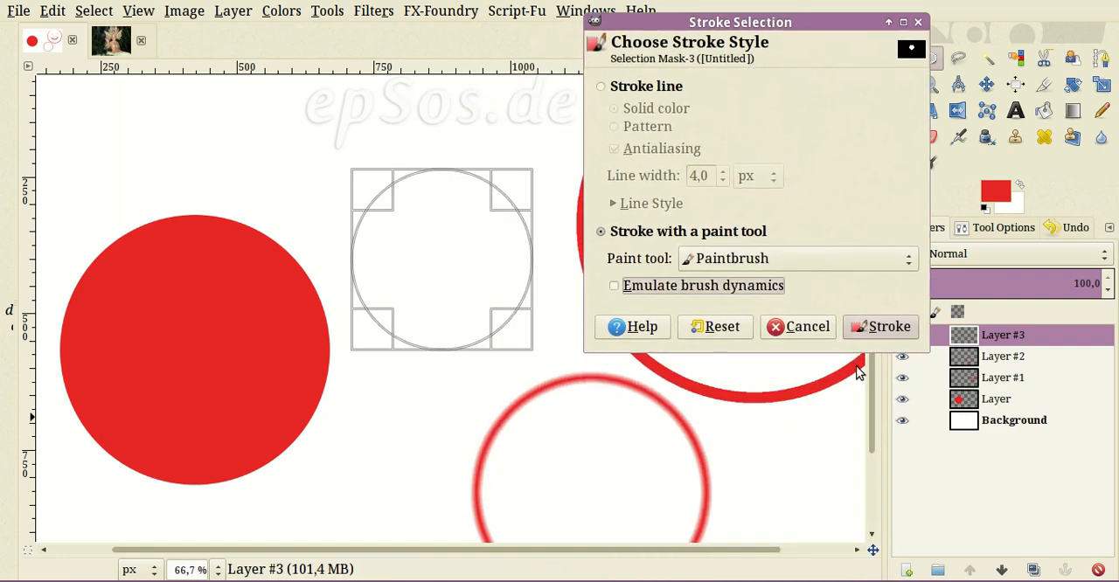
key("Return")
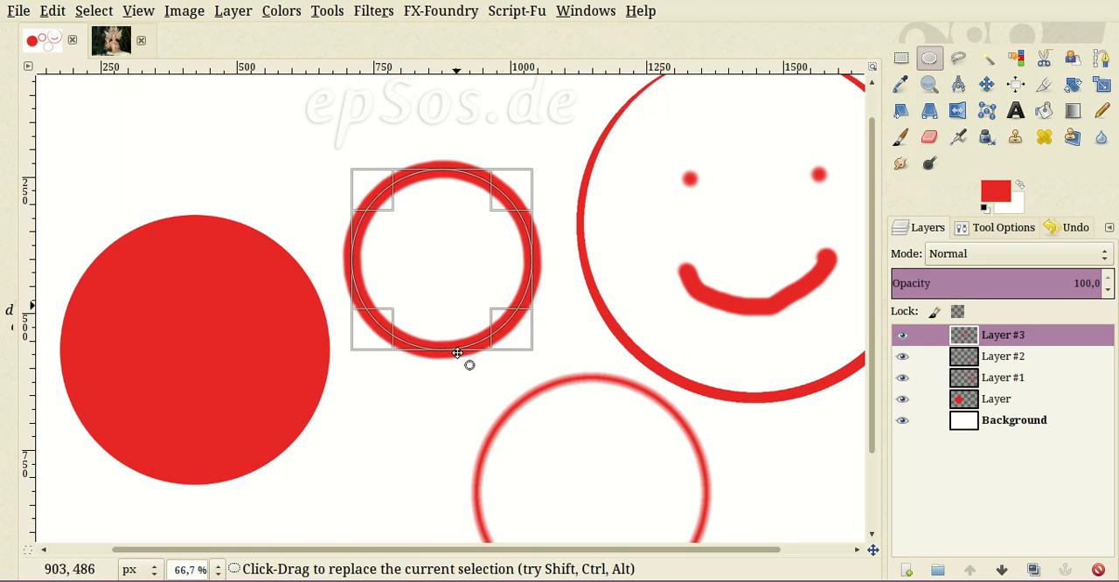
key("ctrl+shift+a")
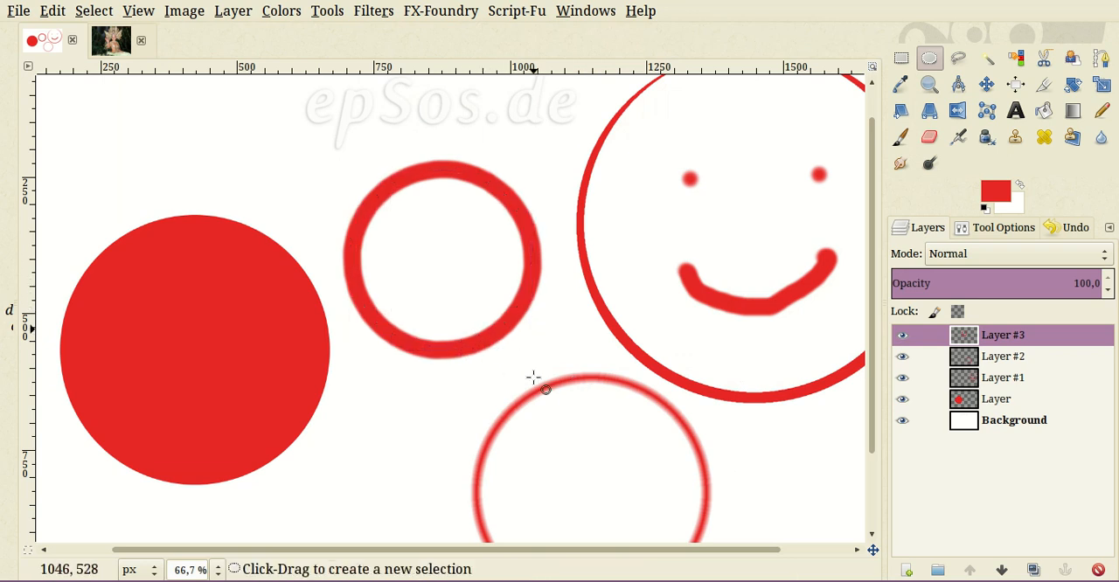
- Examine the edge of the brush-stroked ring up close and compare it with the smiley's outline and the feathered ring
scroll(530, 357, "up", 3)
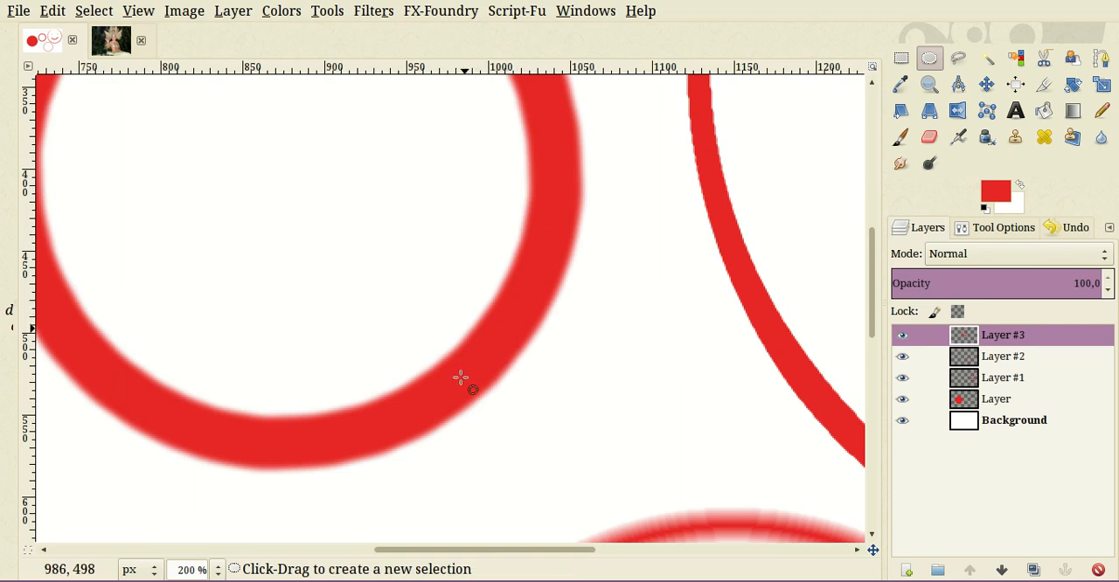
scroll(162, 393, "down", 1)
scroll(105, 372, "up", 1)
scroll(603, 379, "up", 3)
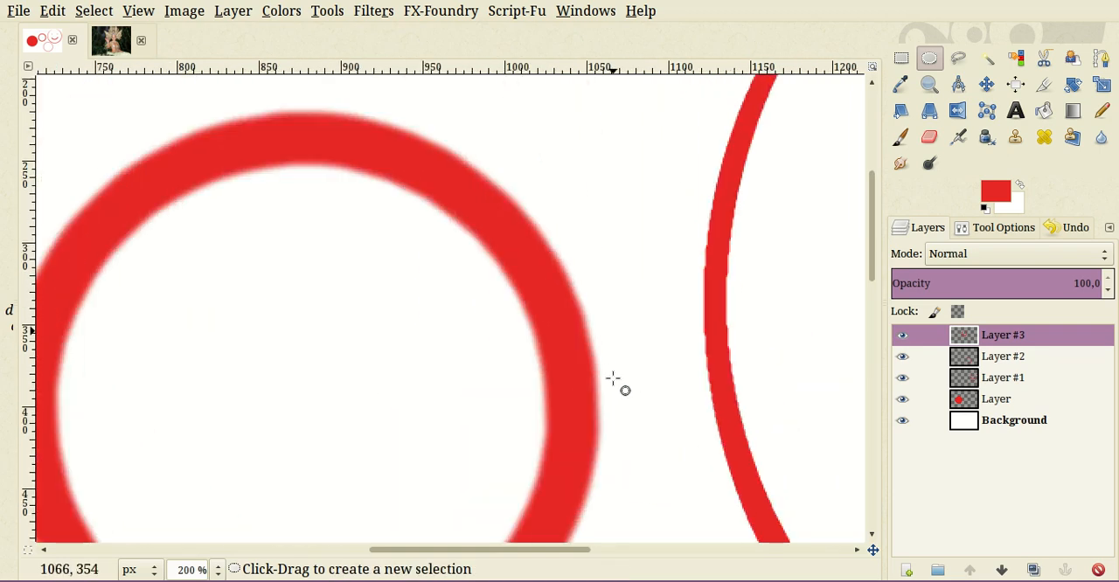
scroll(350, 402, "up", 2)
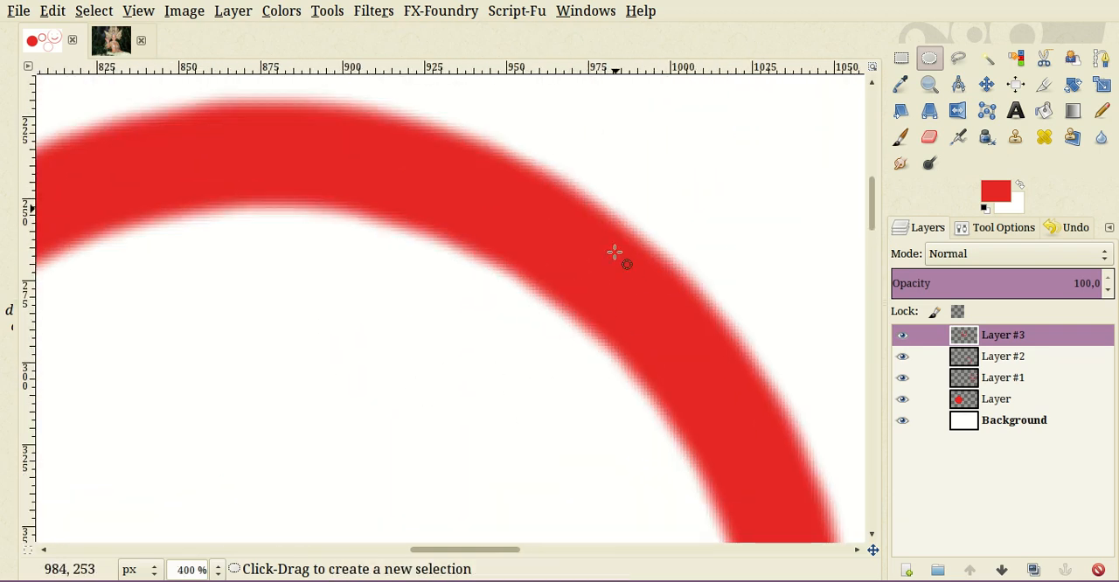
scroll(577, 332, "down", 5)
scroll(639, 358, "down", 4)
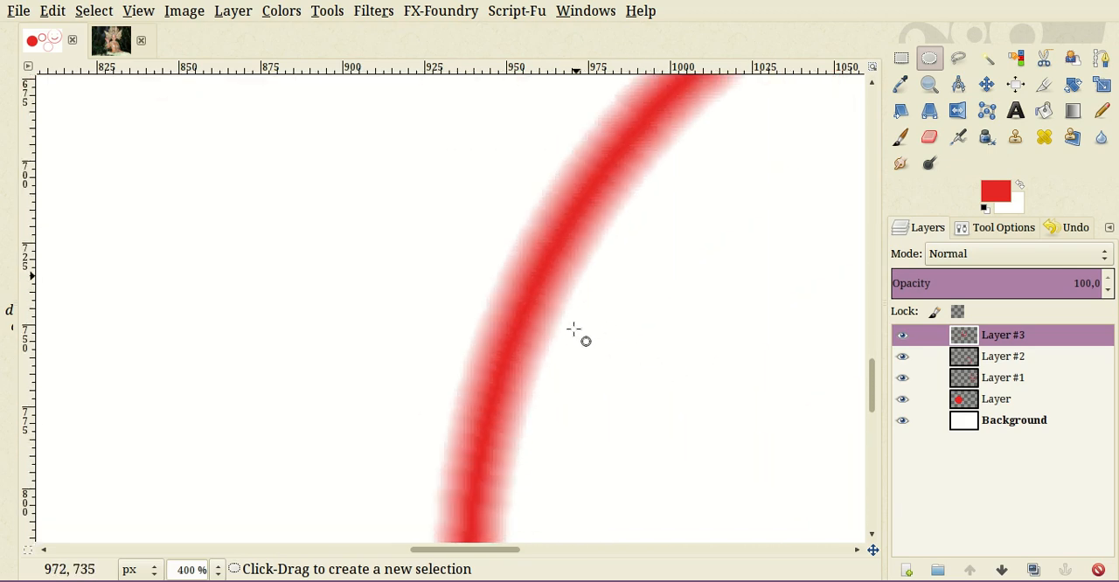
scroll(474, 327, "up", 3)
scroll(324, 315, "down", 3)
scroll(295, 289, "down", 2)
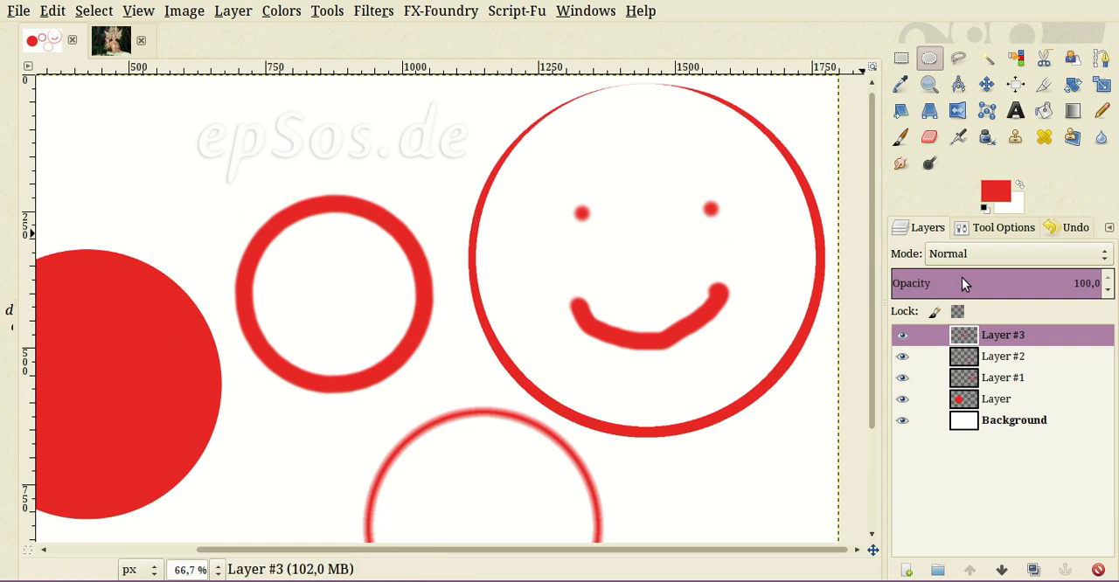
- Set the Paintbrush size to 44 and return to the layer list
key("p")
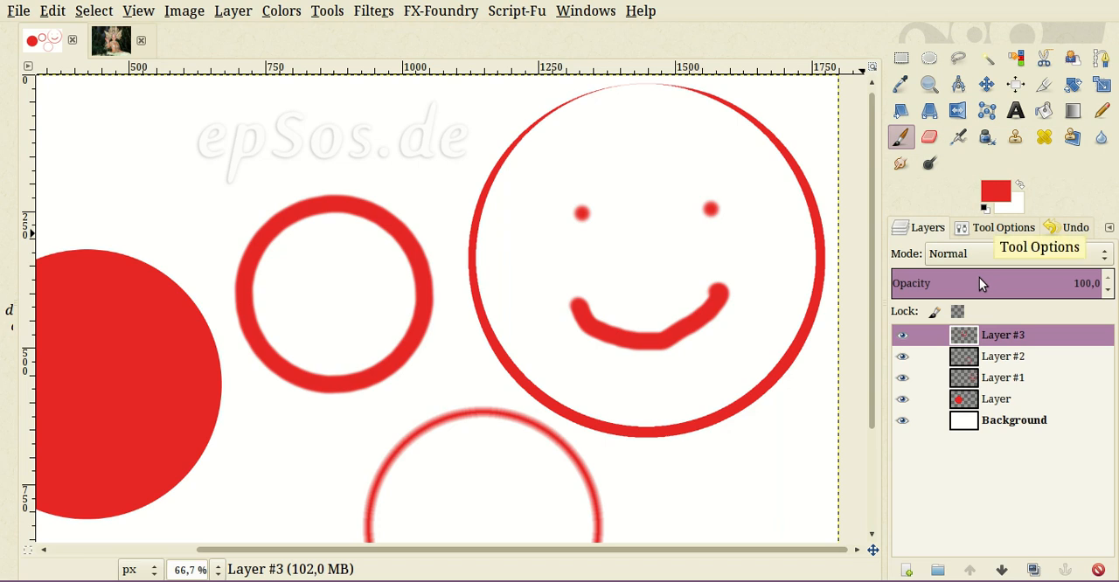
left_click(982, 228)
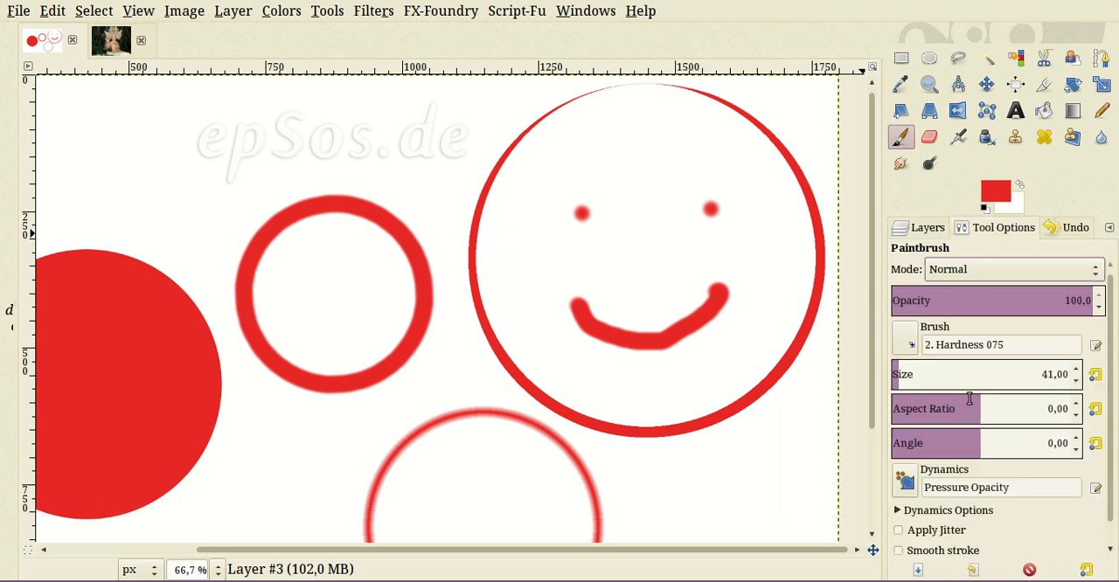
scroll(972, 394, "down", 1)
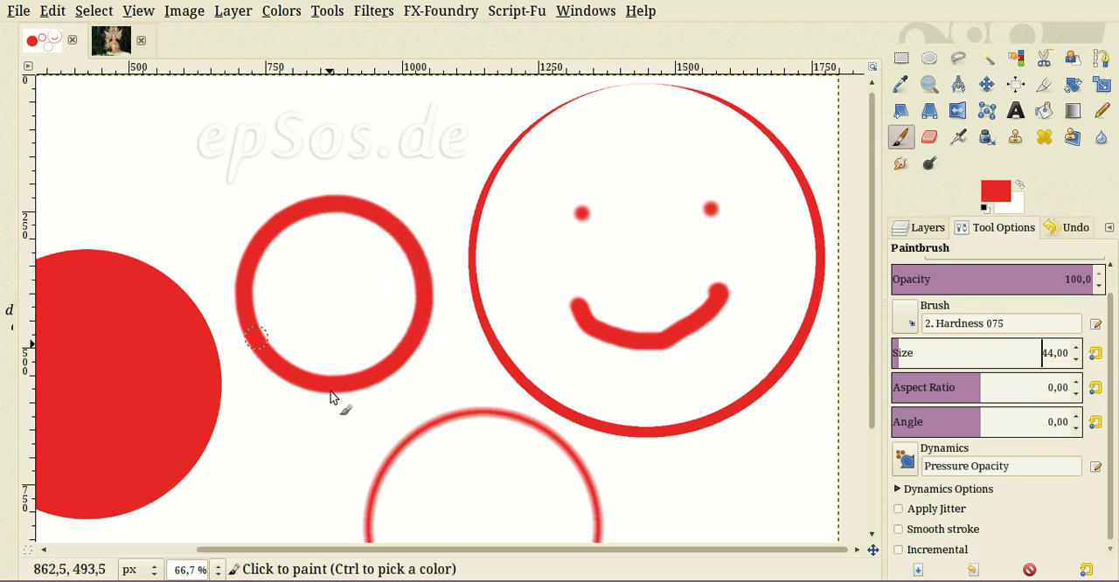
scroll(361, 406, "down", 2)
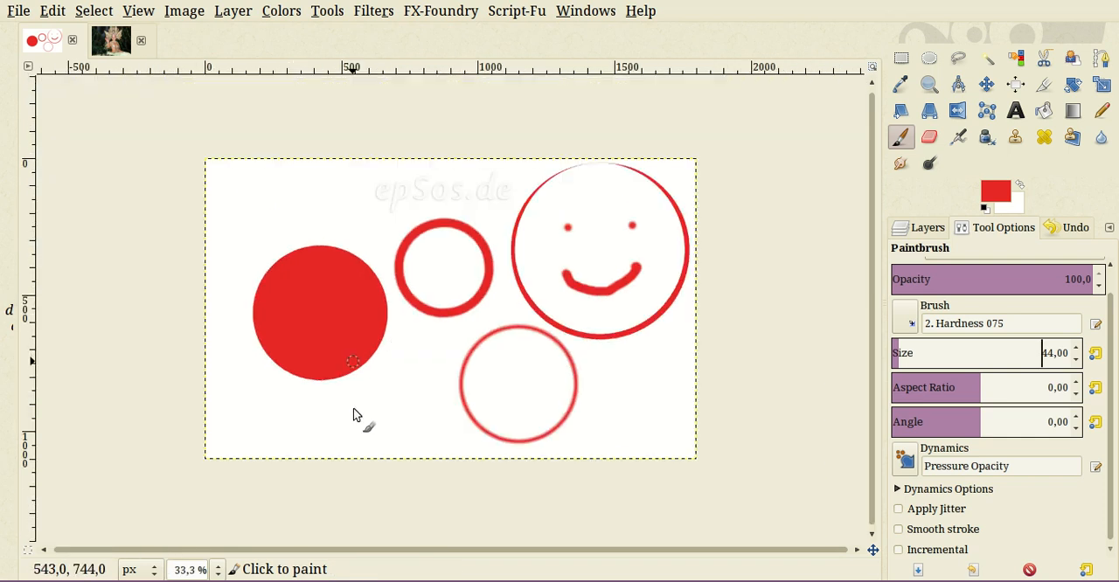
left_click(925, 227)
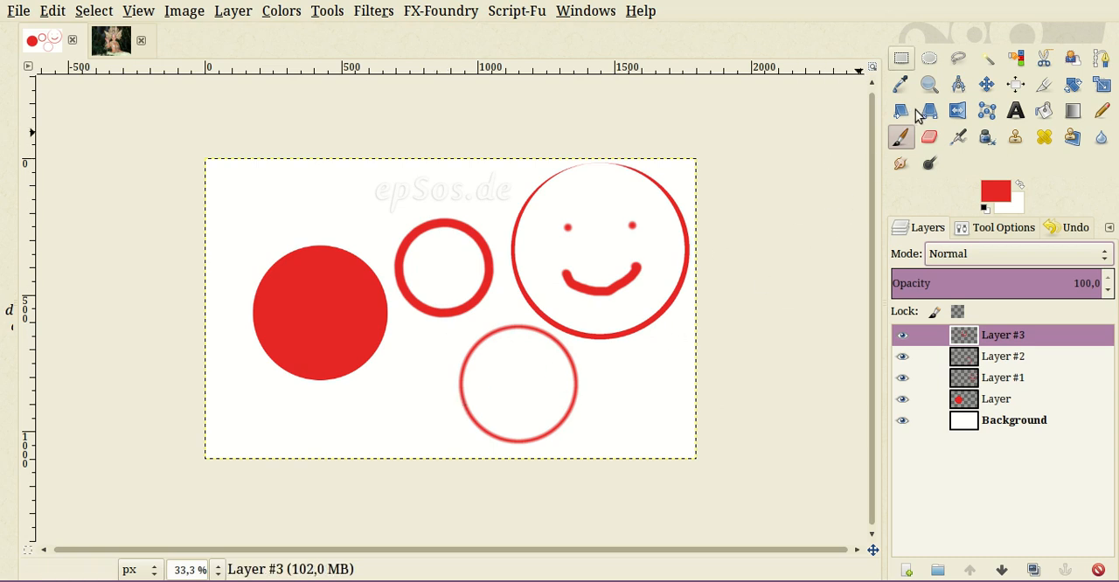
- Draw an elliptical selection about 470 × 275 px overlapping the upper edge of the filled red circle and fill it with yellow f4f623
left_click(930, 58)
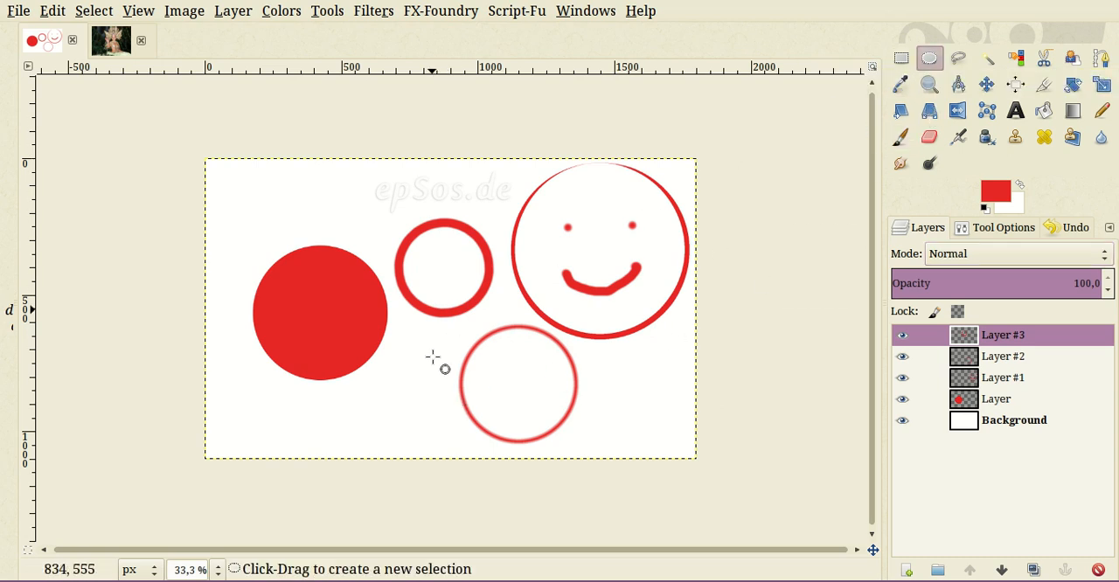
left_click_drag(247, 188, 370, 259)
left_click_drag(374, 306, 376, 262)
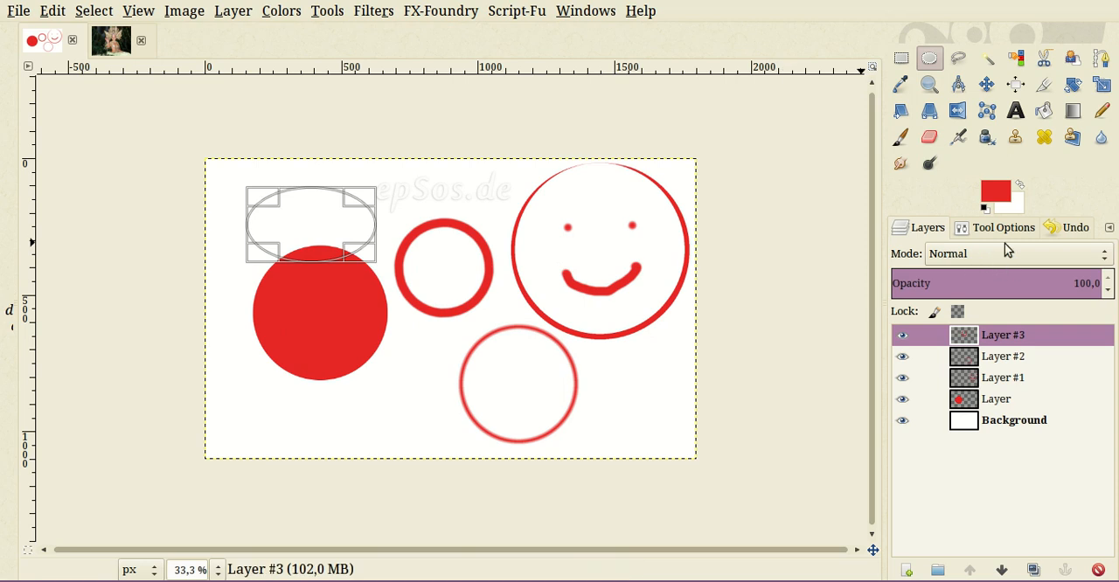
left_click(995, 192)
left_click(866, 272)
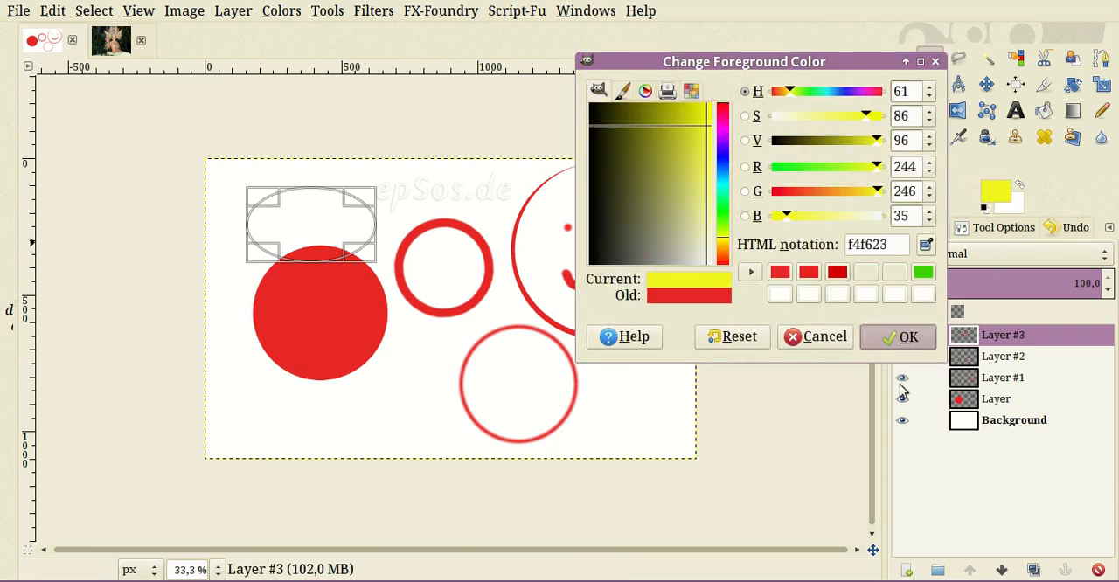
left_click(900, 337)
left_click_drag(995, 191, 315, 267)
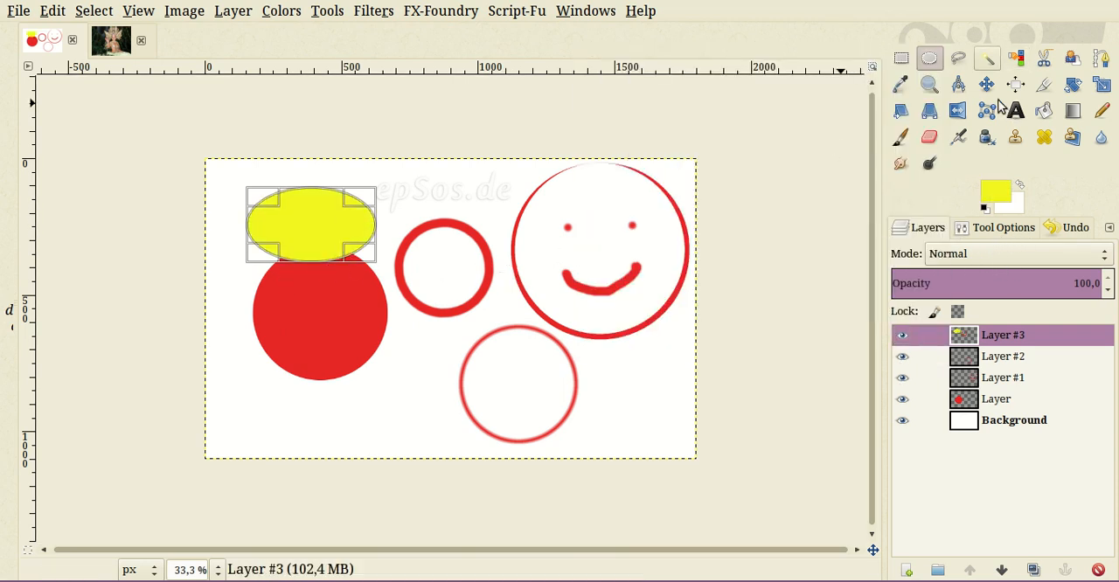
- Draw an upright elliptical selection about 365 × 405 px between the filled red circle and the feathered ring, and fill it with green 51cf98
left_click_drag(431, 269, 503, 398)
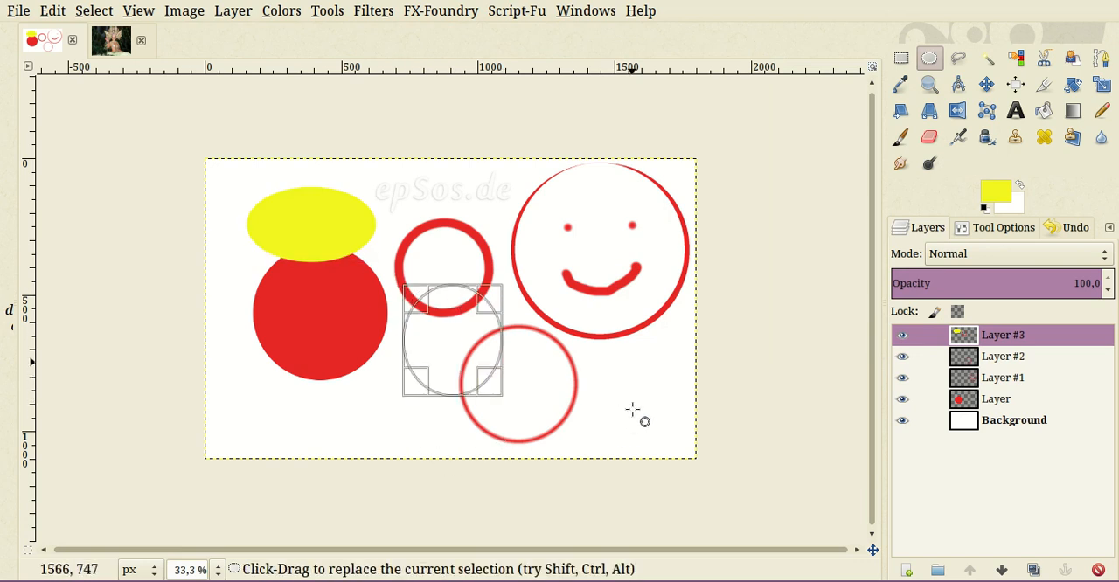
left_click(995, 192)
left_click(895, 273)
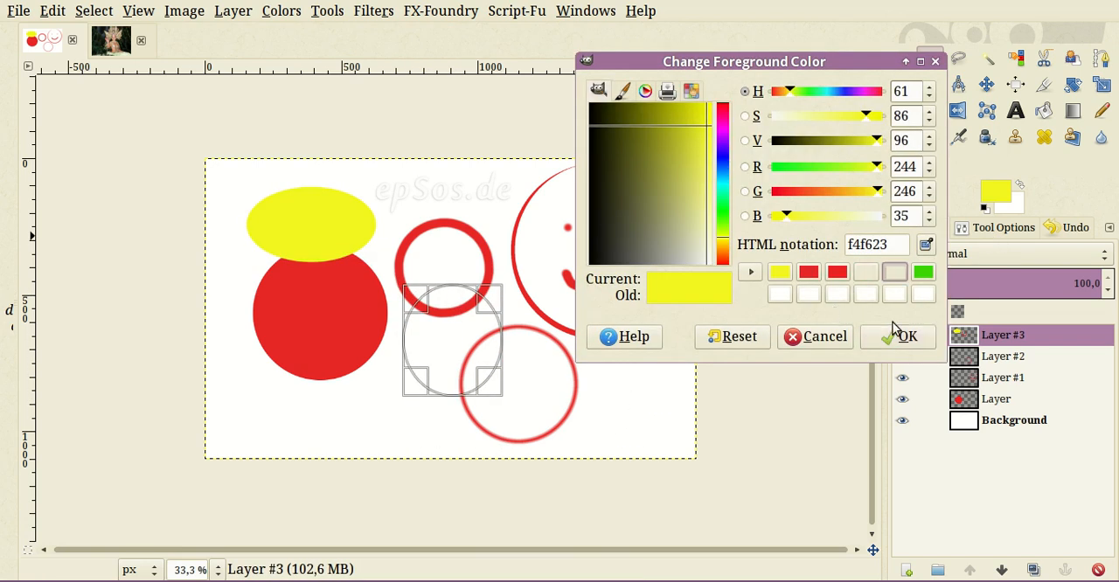
left_click(901, 337)
left_click_drag(995, 192, 479, 354)
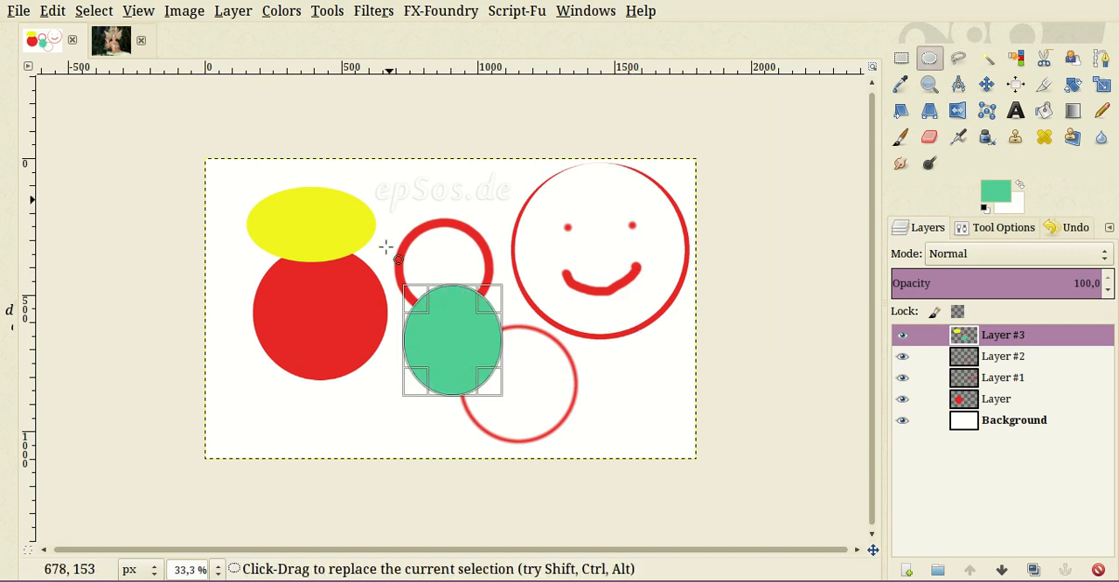
- Draw a wide elliptical selection about 985 × 275 px across the brush-stroked ring and the smiley, fill it with green 3cd400, and deselect it
left_click_drag(385, 208, 654, 329)
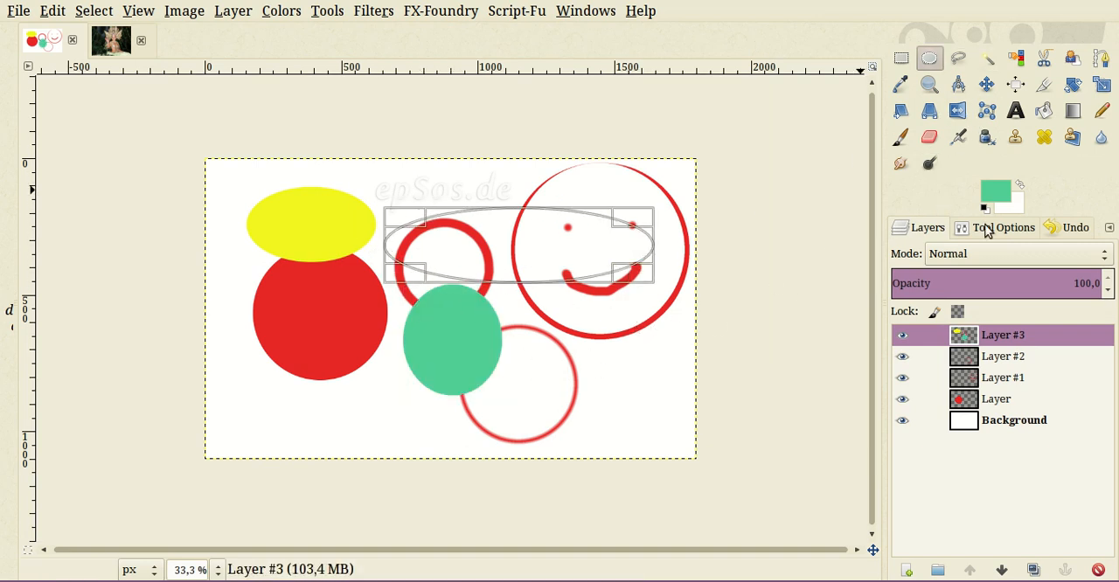
left_click(995, 191)
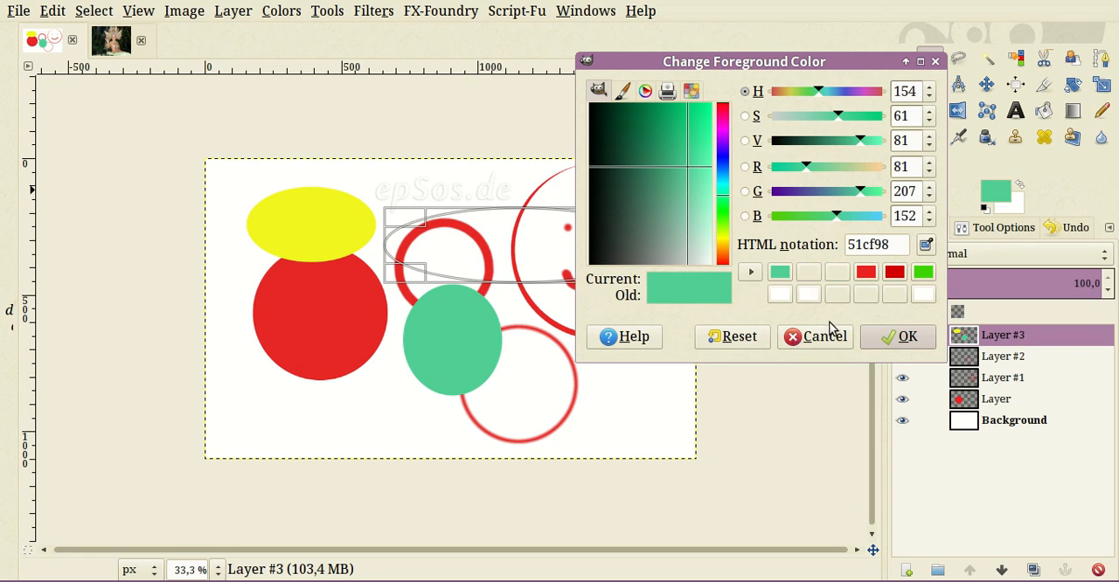
left_click(923, 272)
left_click(901, 337)
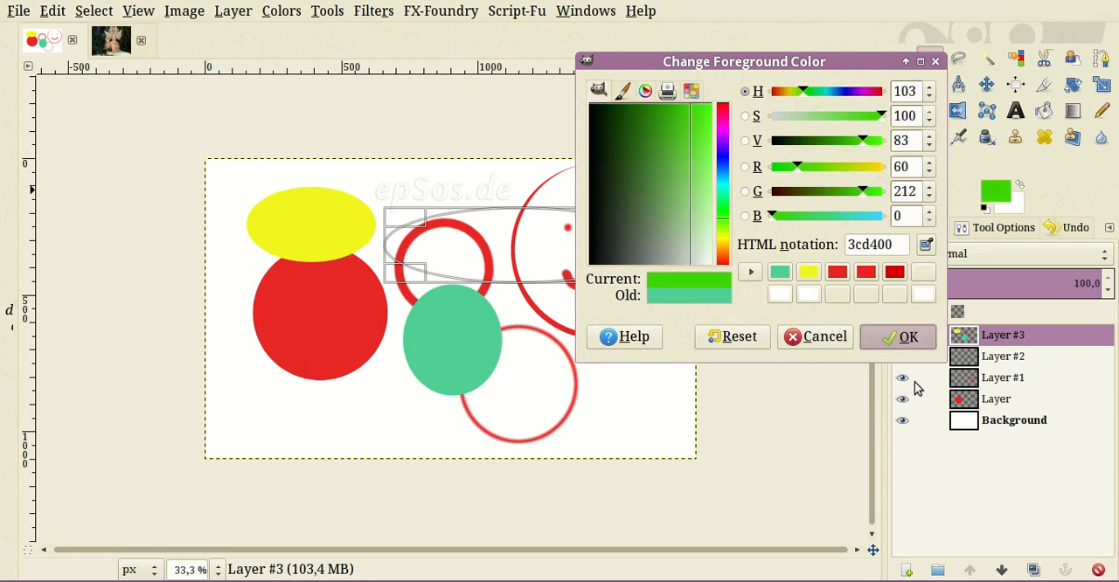
left_click_drag(614, 291, 612, 297)
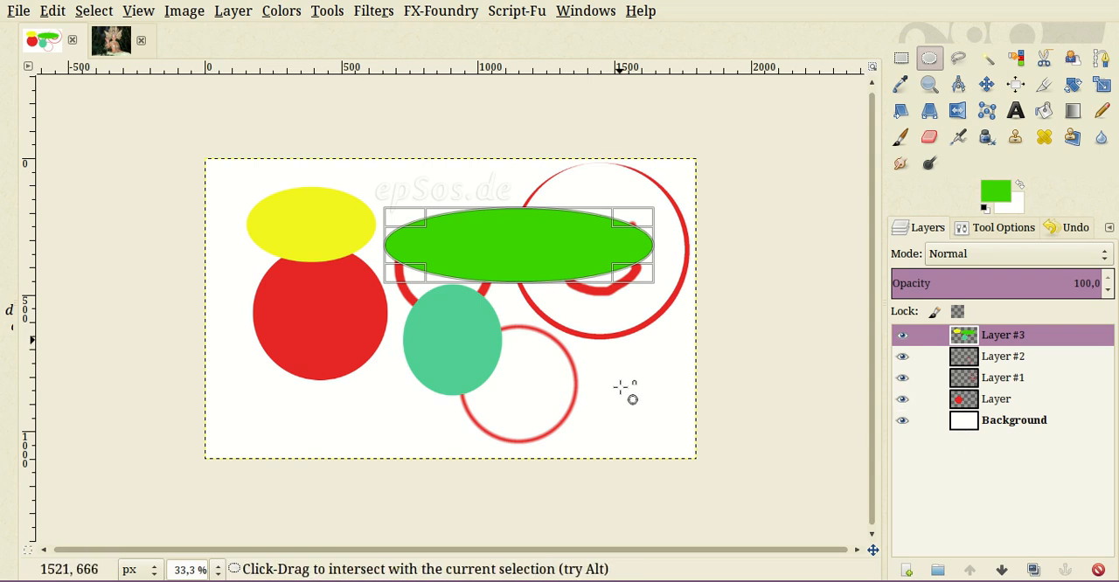
key("ctrl+shift+a")
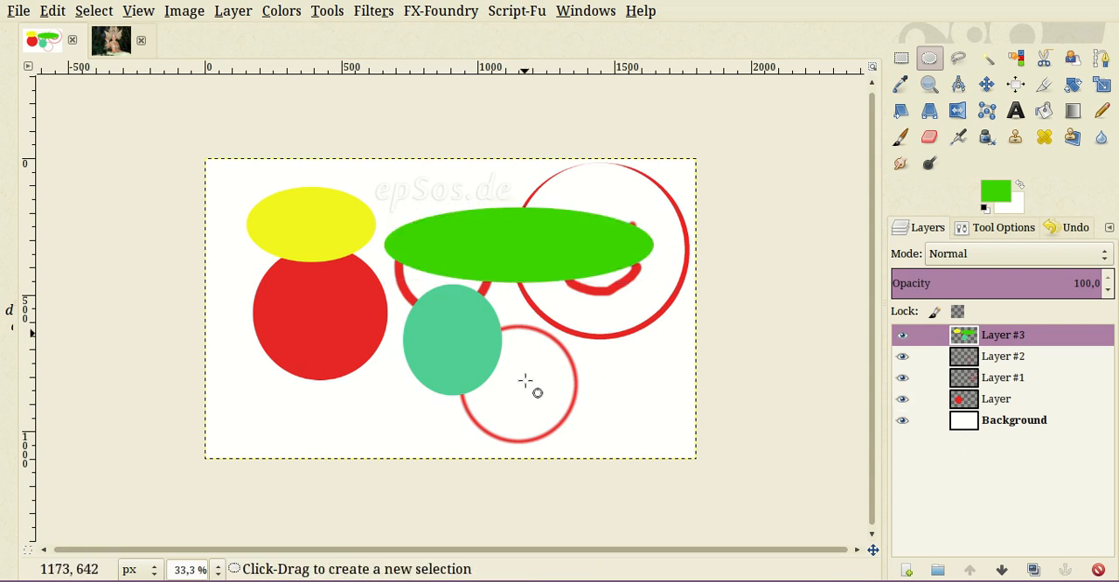
scroll(366, 360, "up", 1)
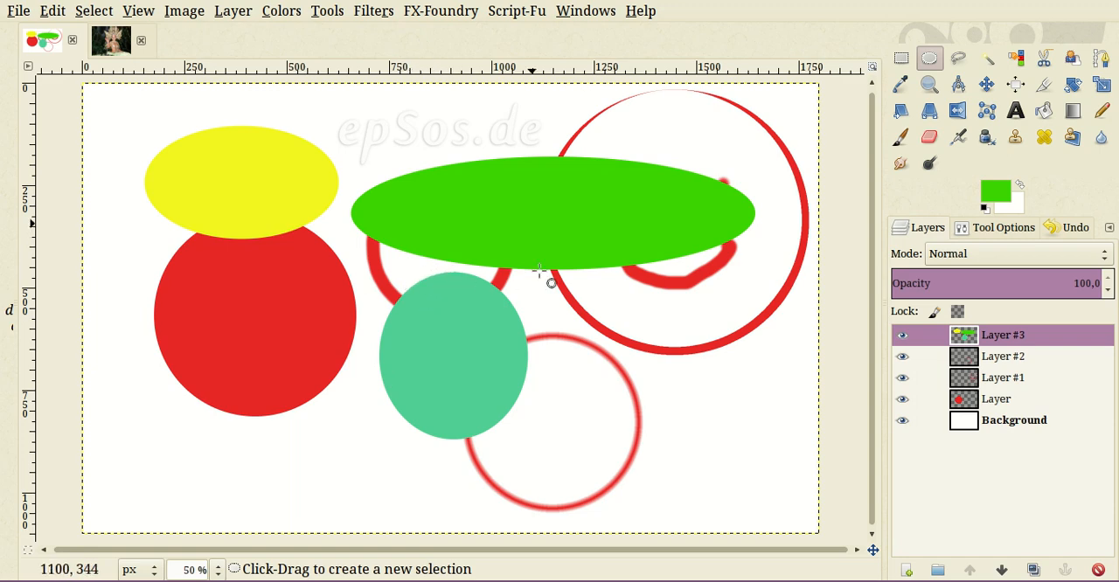
- Switch to the Beautiful Princess photo and examine the costume and figure at different magnifications
left_click(96, 46)
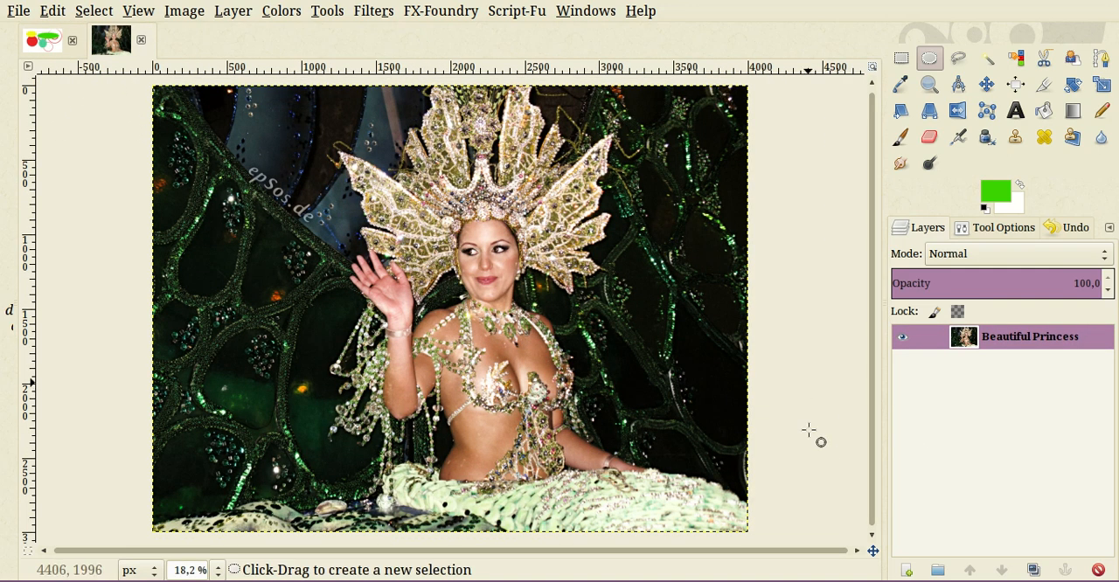
scroll(569, 452, "up", 3)
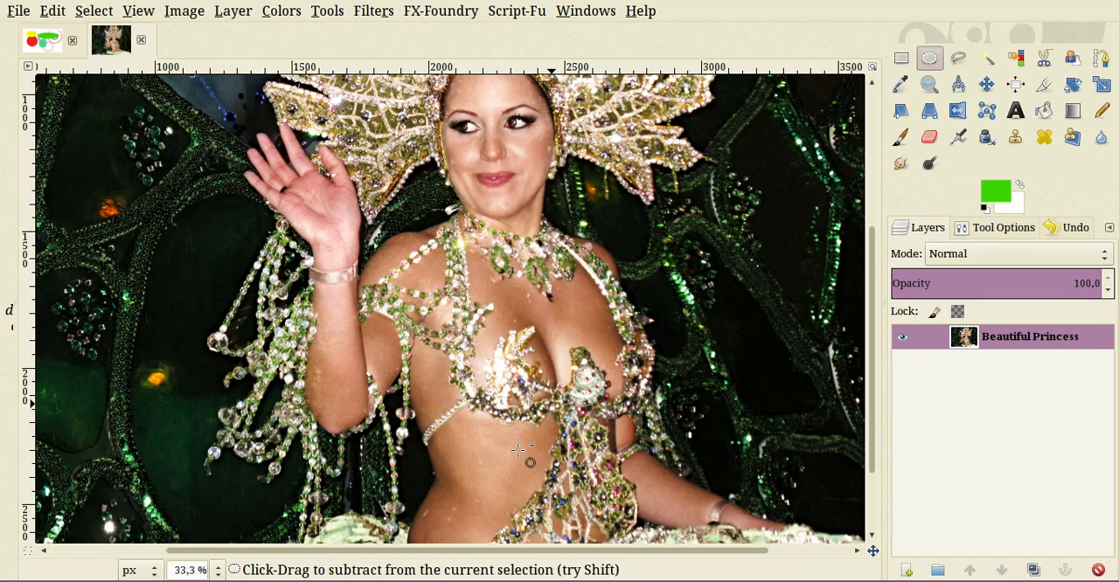
scroll(525, 447, "down", 3)
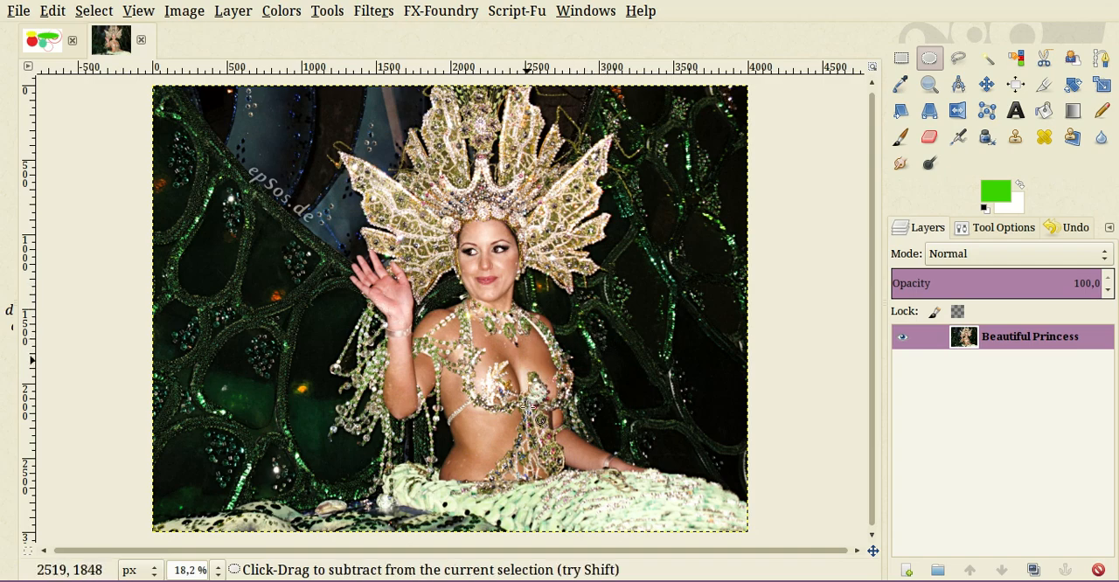
scroll(534, 376, "up", 3)
scroll(550, 379, "down", 6)
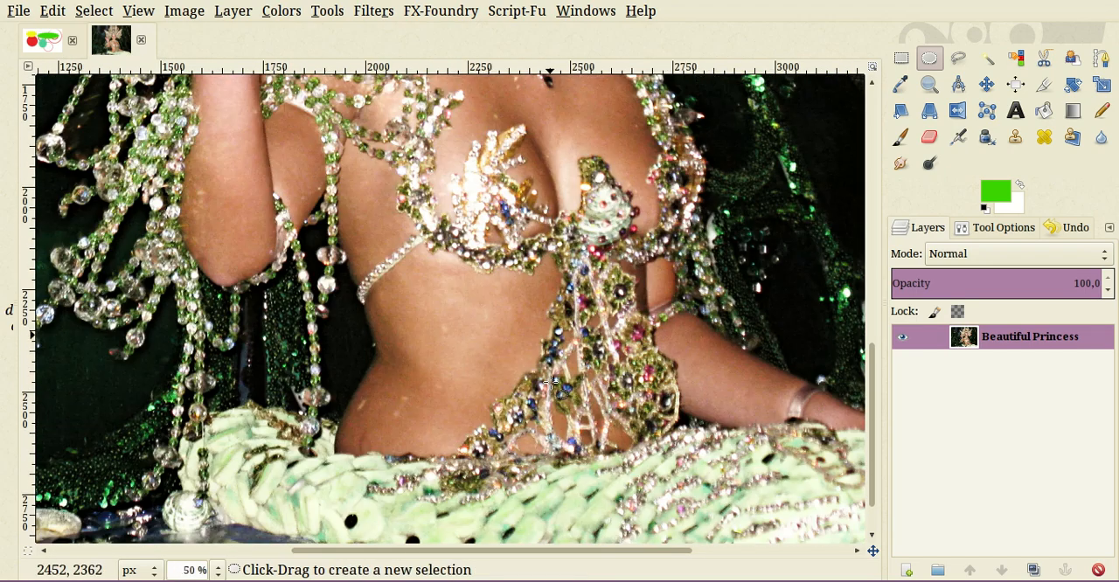
scroll(550, 377, "down", 1)
scroll(550, 377, "up", 4)
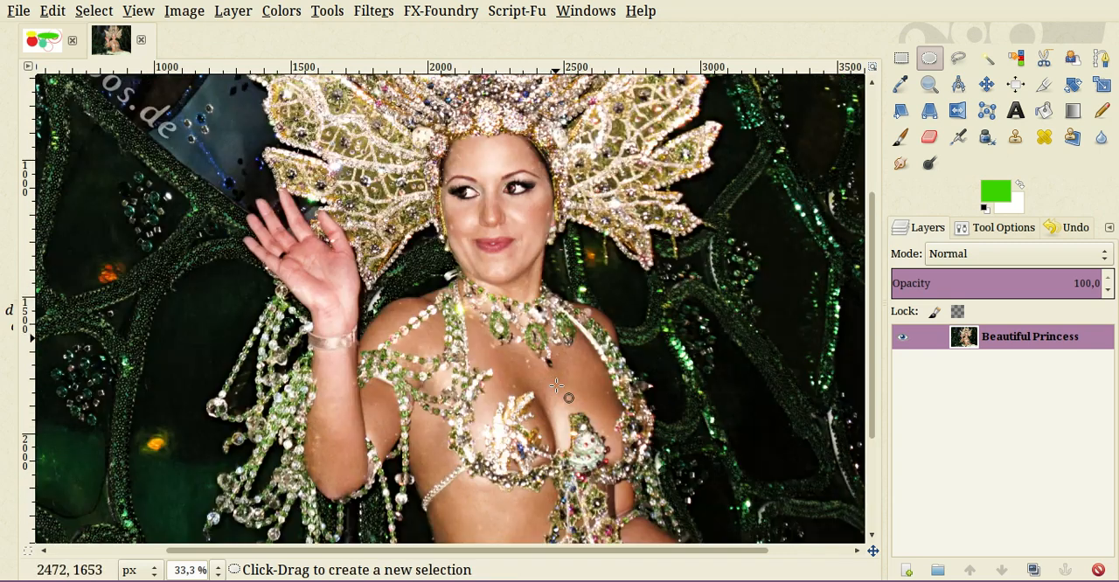
scroll(550, 376, "down", 3)
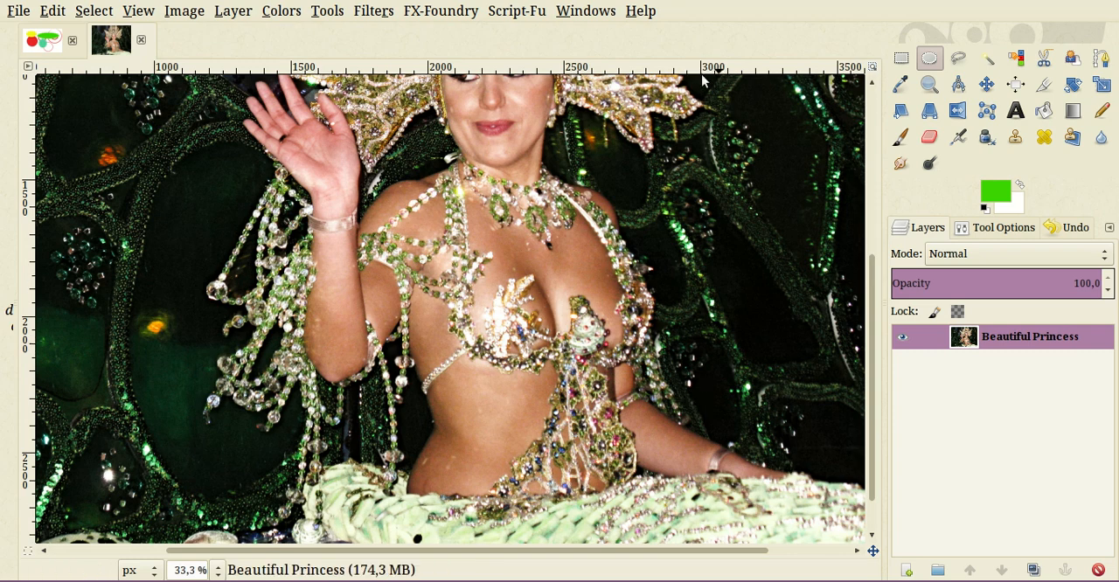
- Display the program's version information and close it
left_click(641, 10)
left_click(666, 93)
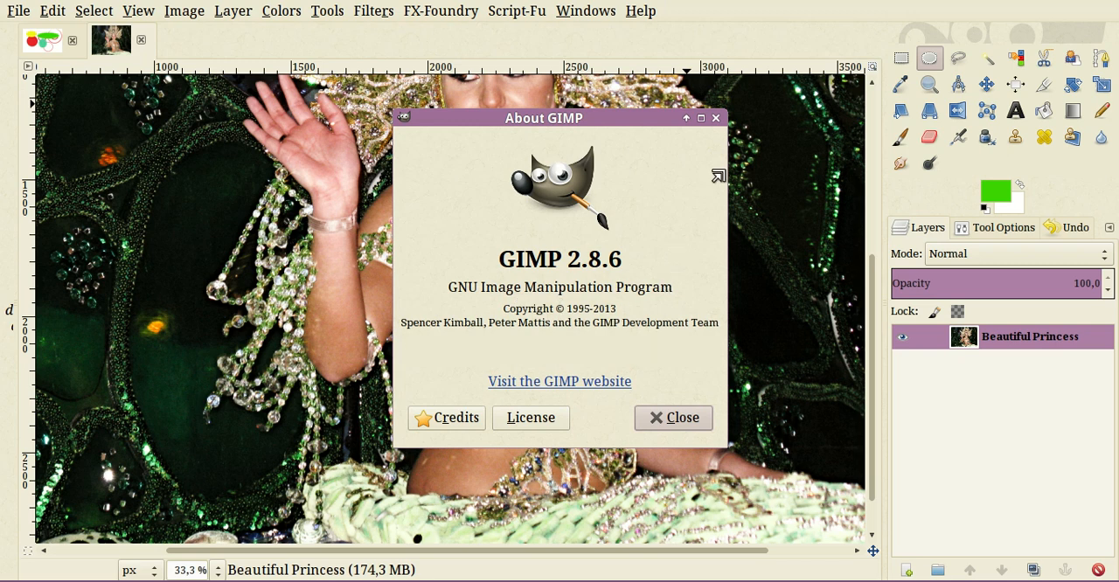
key("Escape")
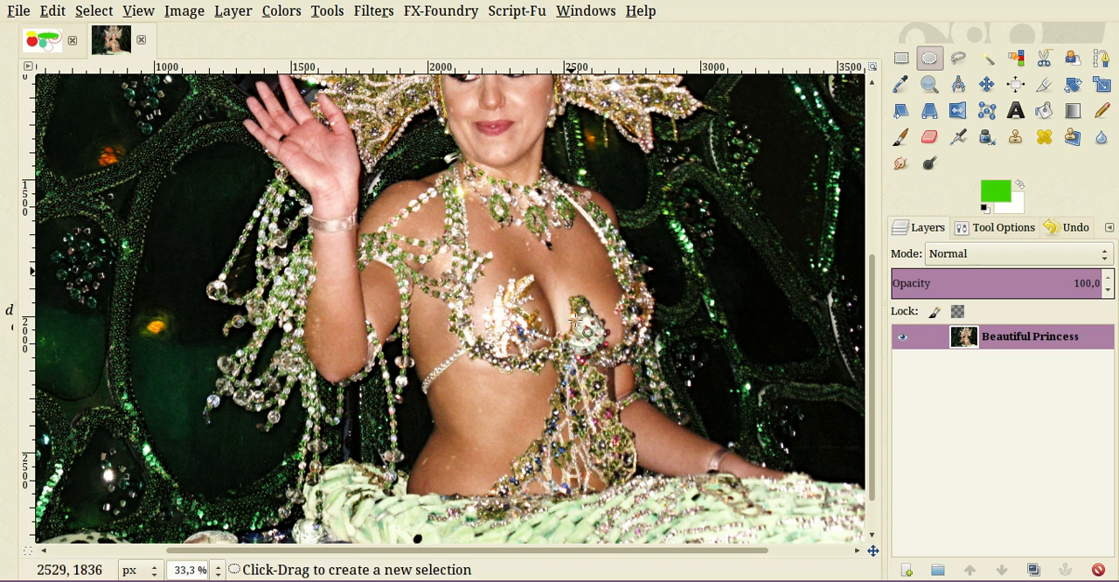
- Return to the circle drawing and flatten all its layers into a single image
left_click(42, 41)
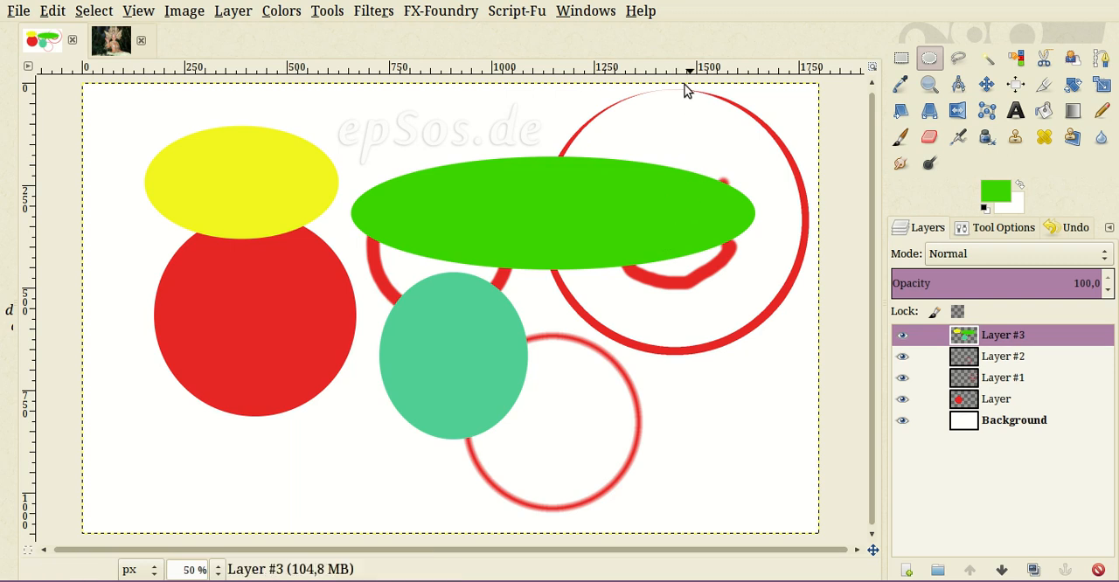
right_click(980, 466)
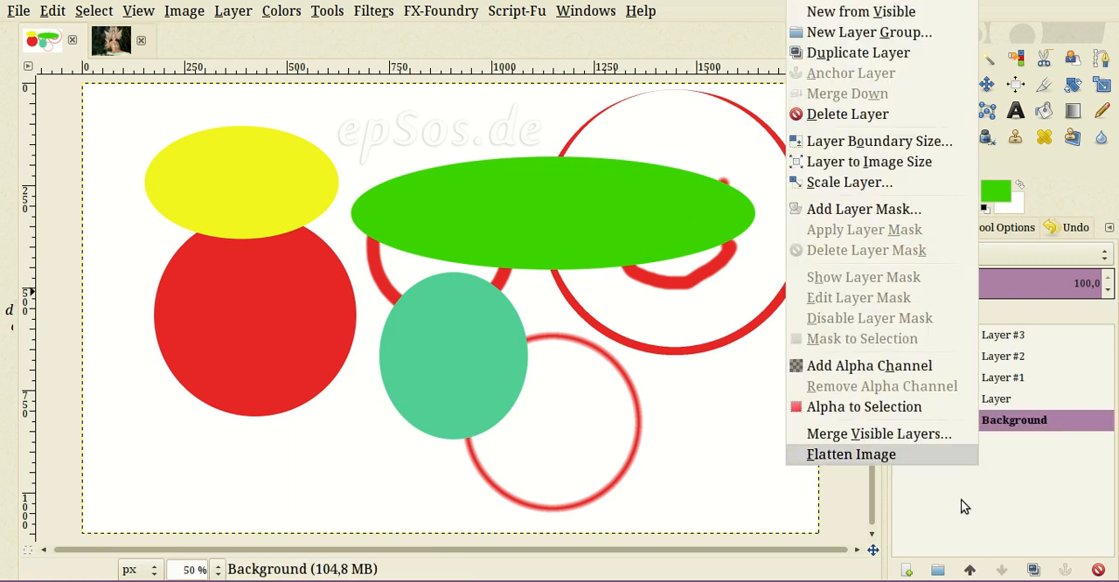
left_click(1020, 517)
right_click(1004, 467)
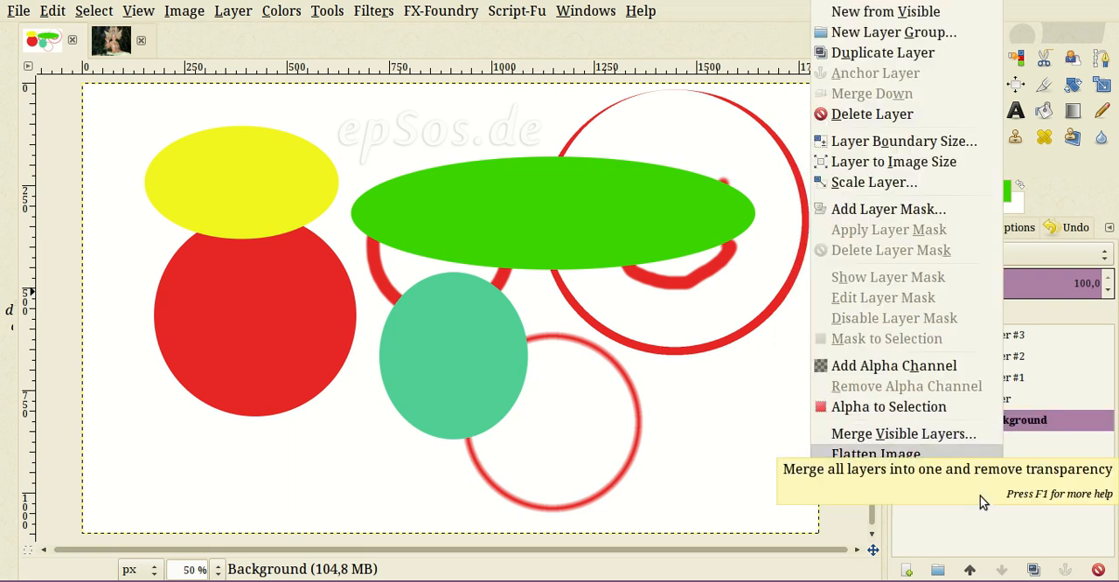
key("Return")
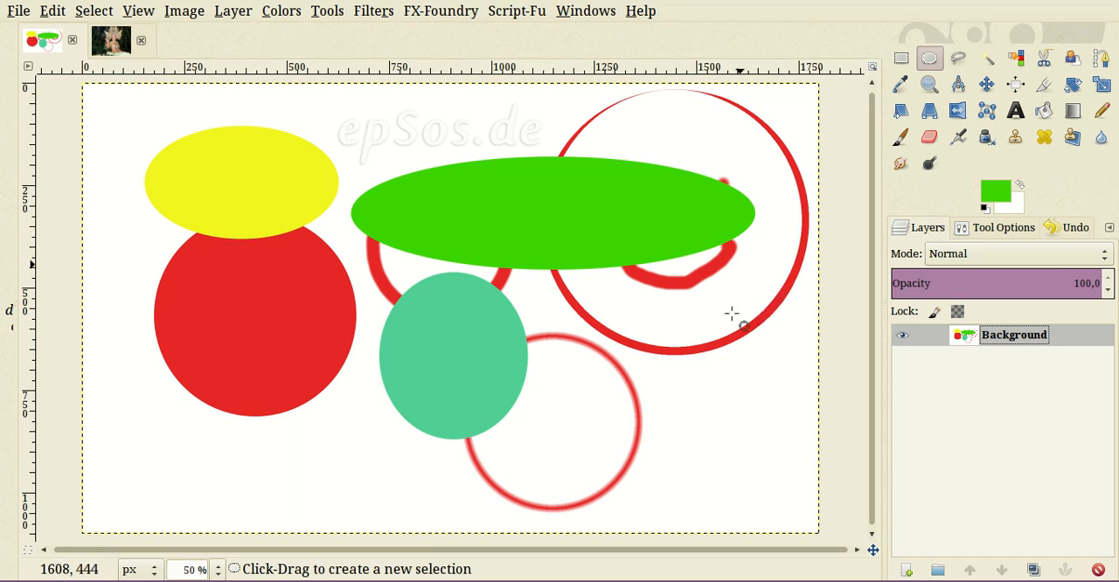
- Colorize the flattened circle drawing with hue 70, saturation 70 and lightness 9
right_click(645, 178)
mouse_move(734, 274)
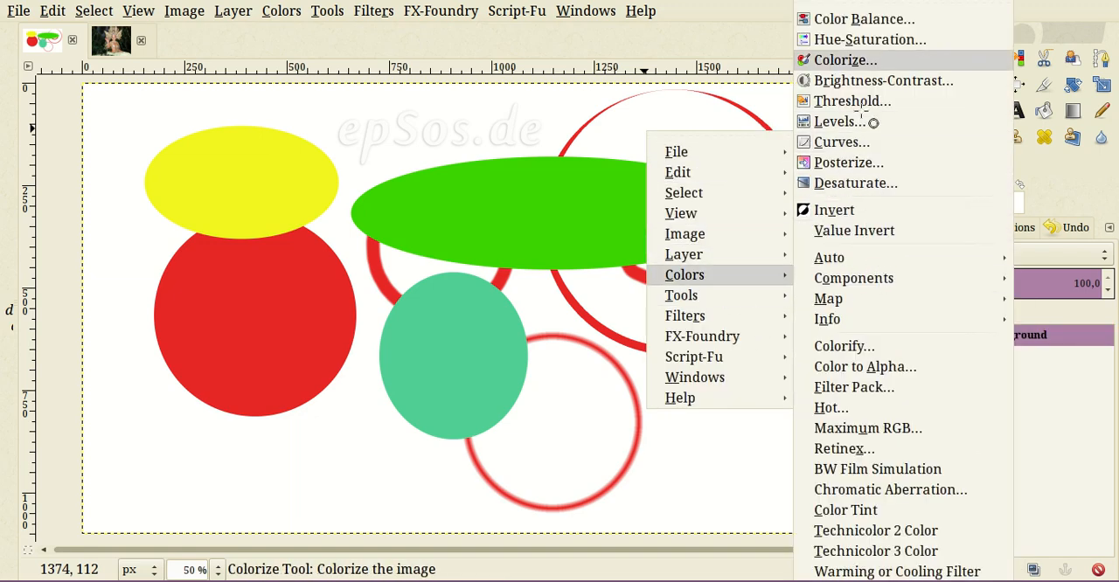
left_click(849, 59)
left_click_drag(855, 36, 889, 311)
left_click_drag(914, 431, 861, 445)
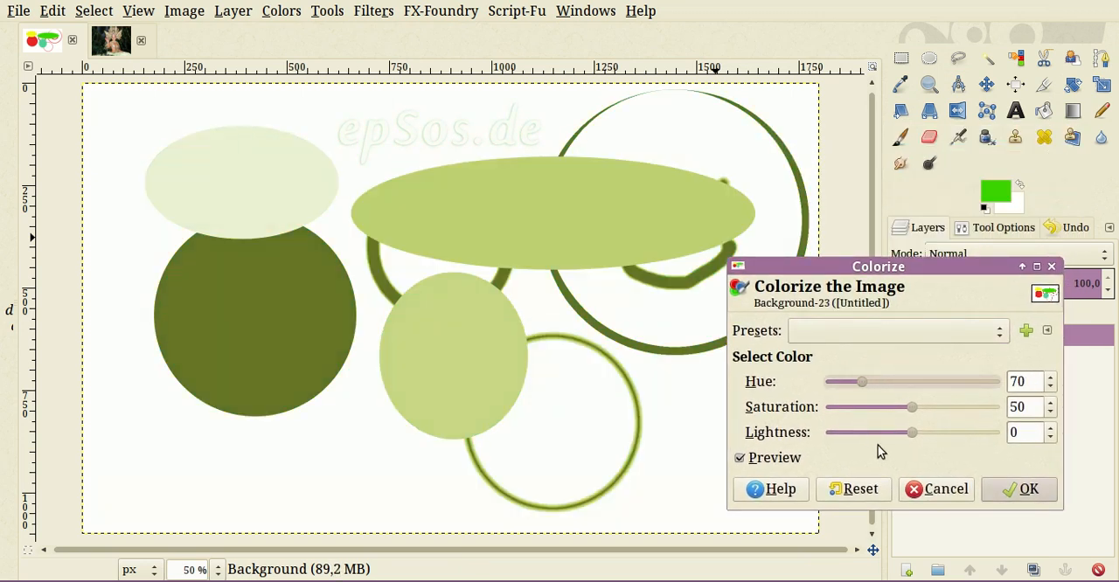
left_click_drag(912, 407, 900, 433)
left_click_drag(862, 490, 924, 497)
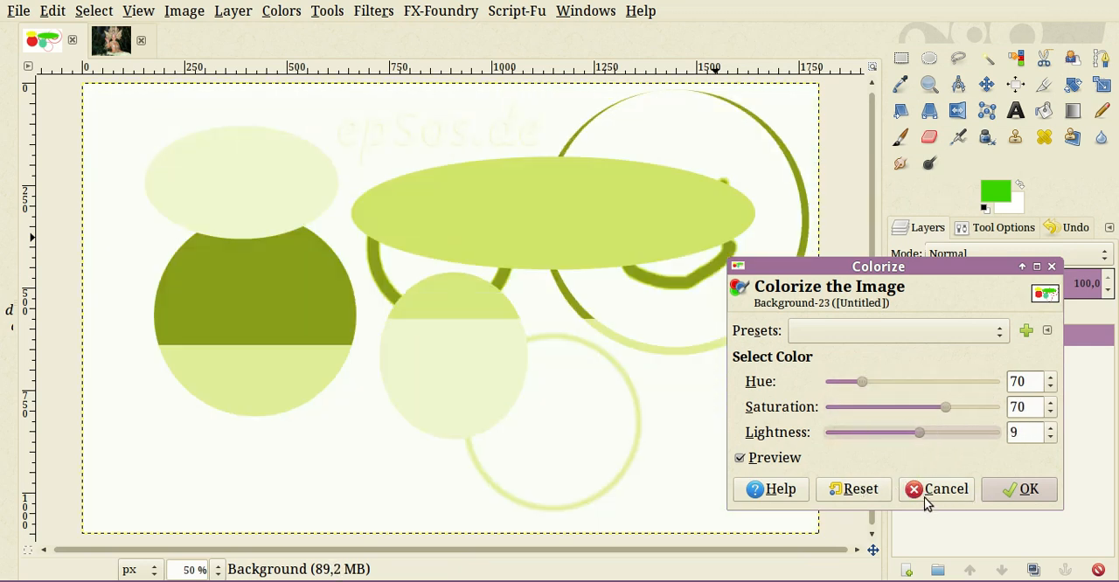
left_click(1019, 491)
- Shift the colors of the flattened circle drawing slightly toward yellow with a color adjustment
right_click(479, 260)
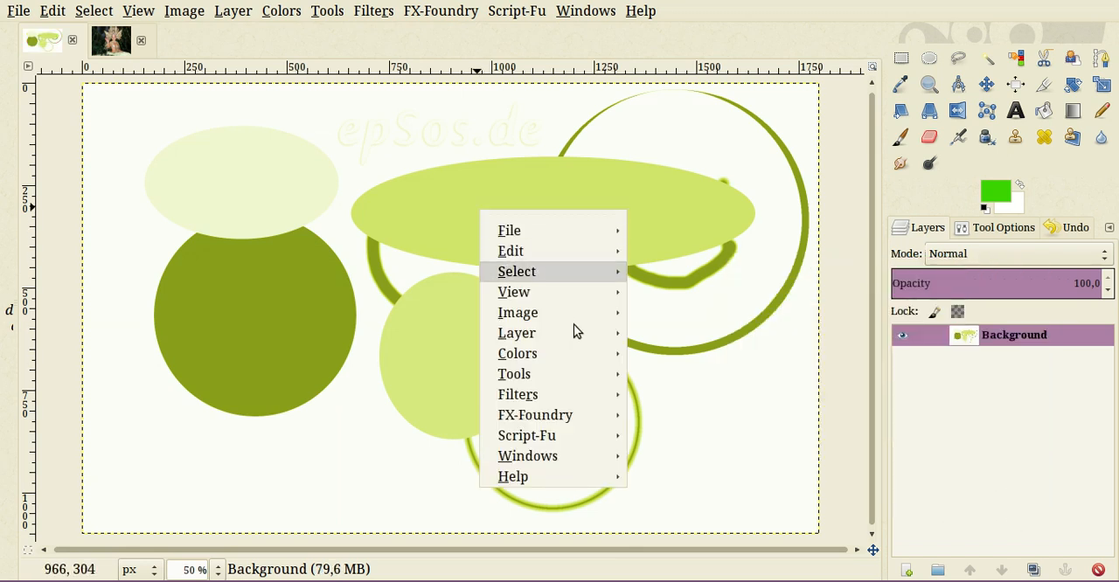
mouse_move(569, 353)
key("Up")
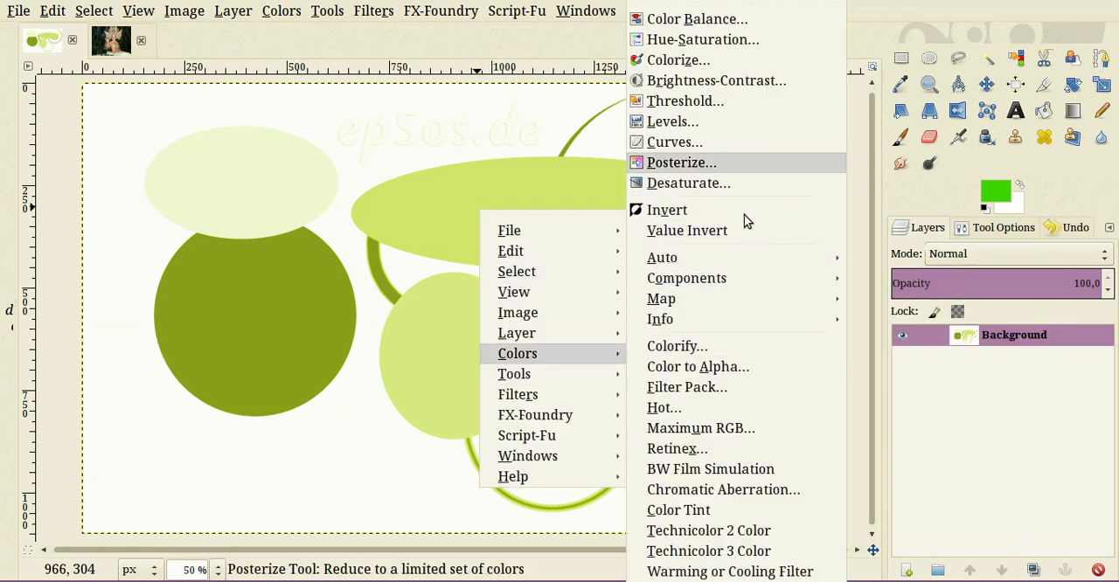
key("Return")
left_click_drag(702, 223, 813, 240)
key("Return")
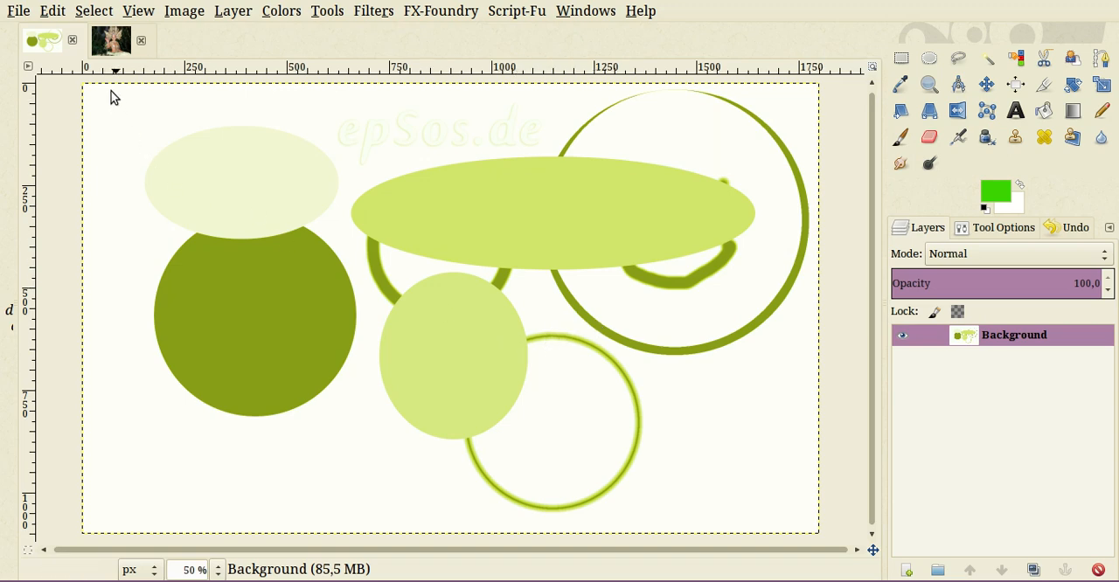
- Switch to the Beautiful Princess photo and inspect it as a whole and close up around the upper body
key("alt+2")
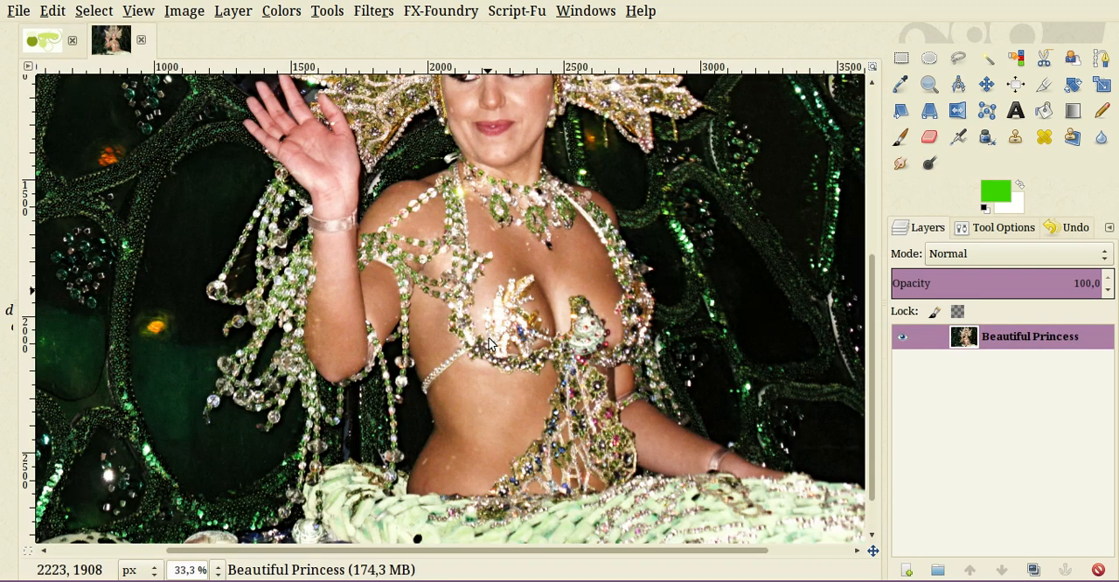
key("shift+ctrl+j")
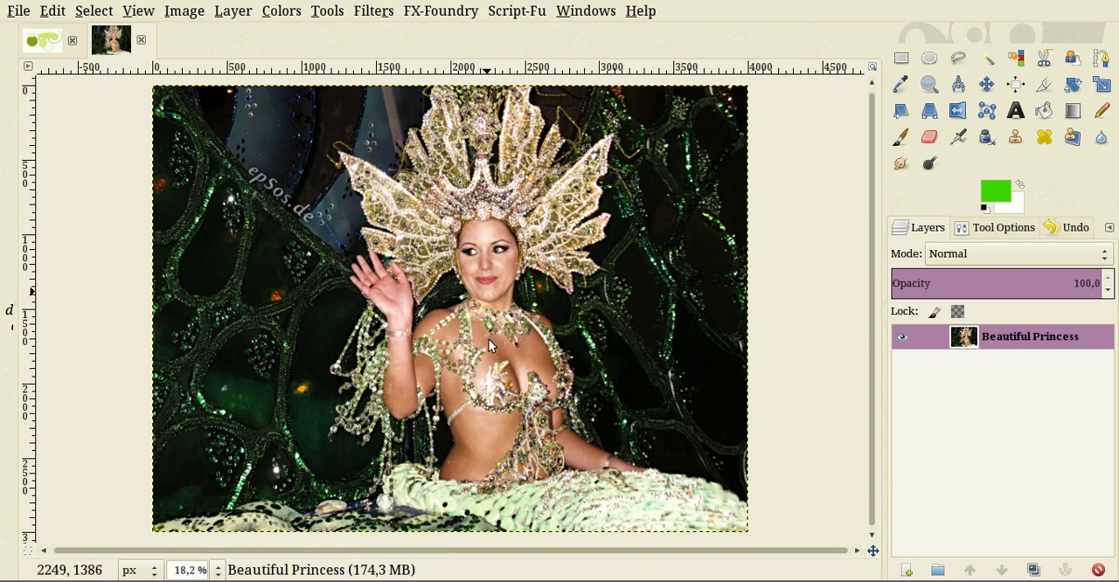
key("plus")
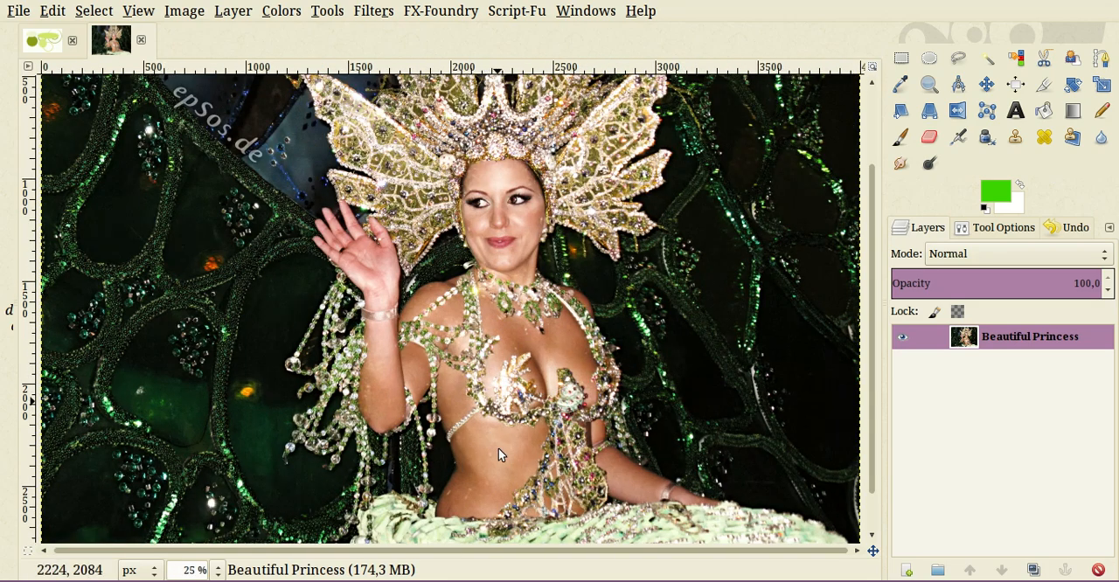
key("plus")
scroll(506, 451, "down", 3)
key("shift+ctrl+j")
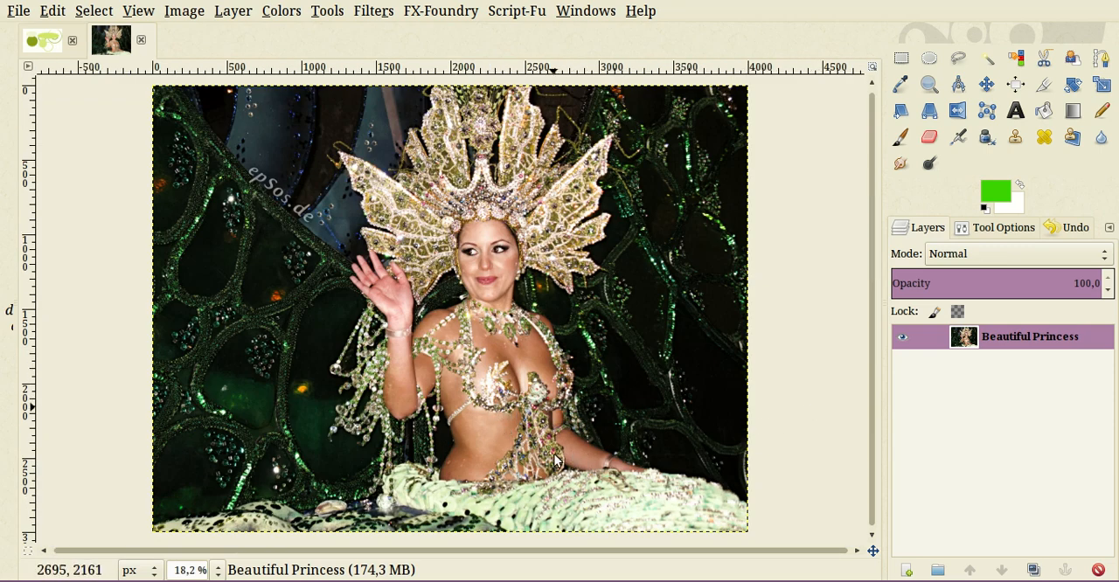
key("plus")
key("plus")
scroll(581, 442, "down", 3)
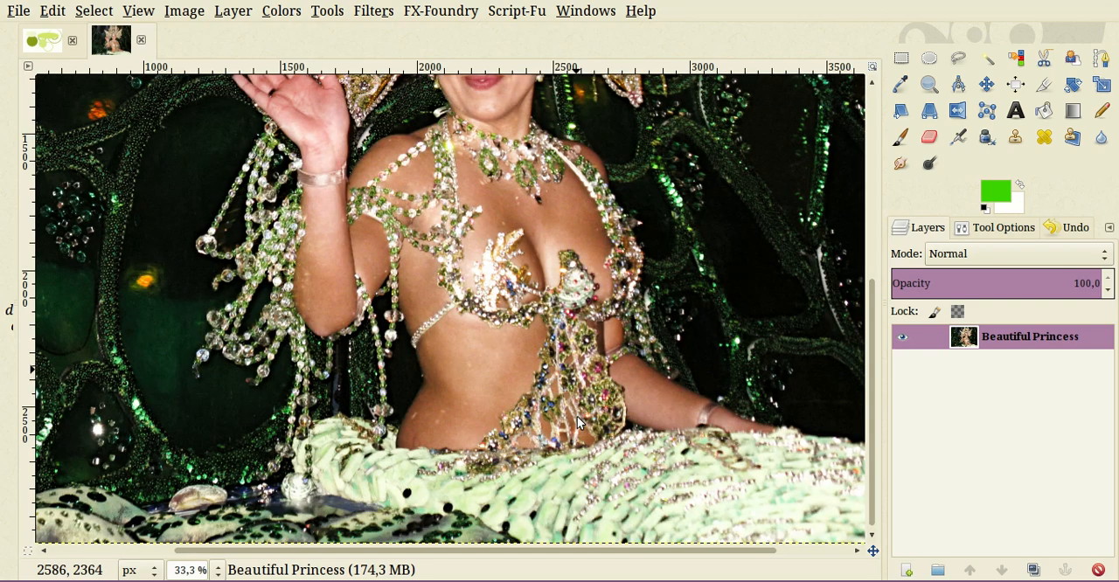
key("plus")
key("minus")
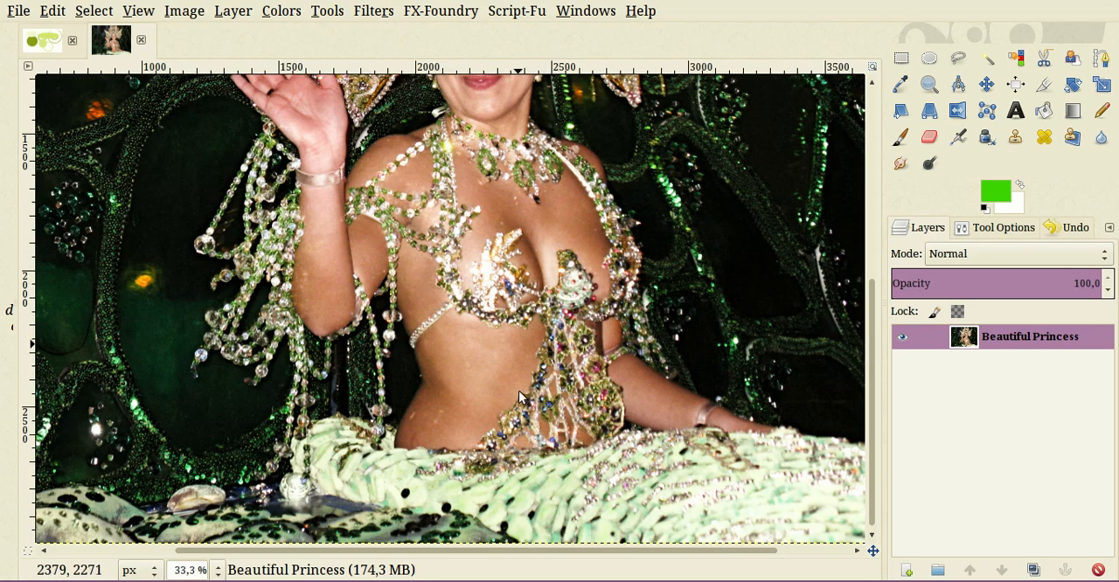
scroll(522, 398, "up", 3)
scroll(861, 341, "down", 2)
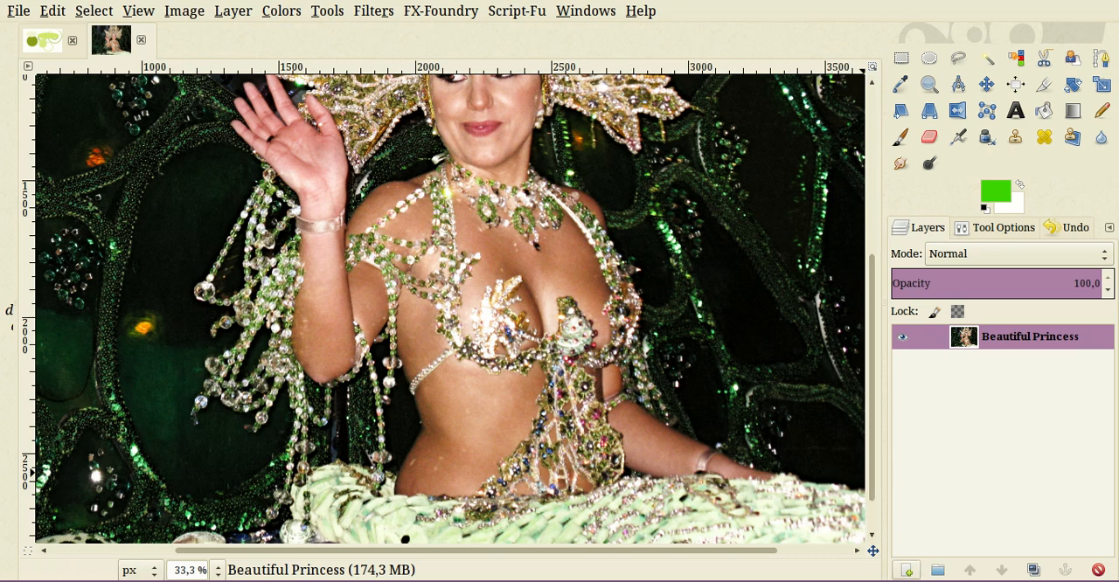
- Add a transparent 4000 × 3000 px layer above the photo and set the foreground color to light red
left_click(907, 570)
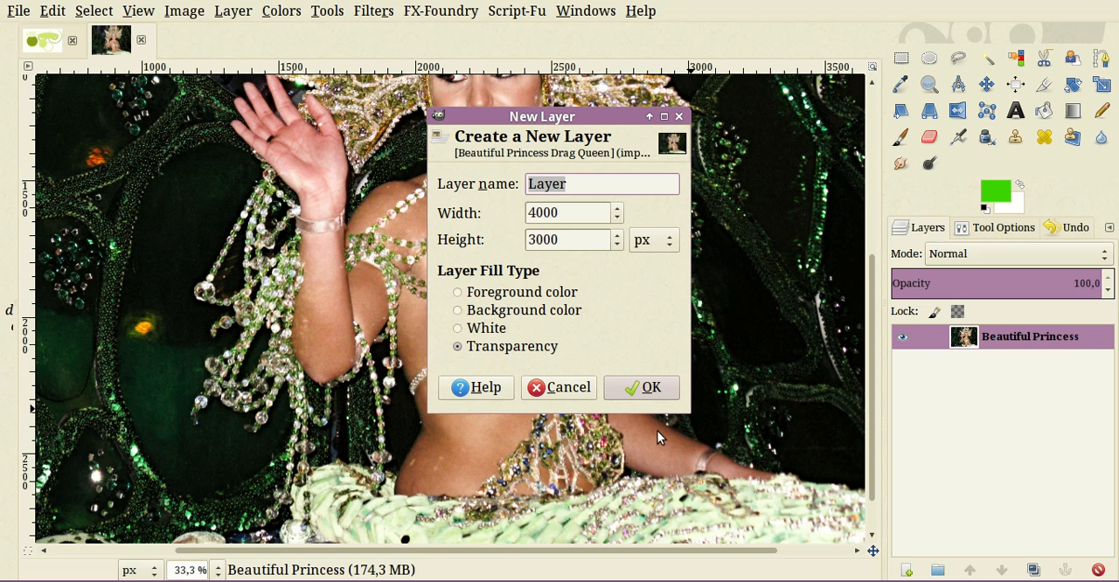
key("Return")
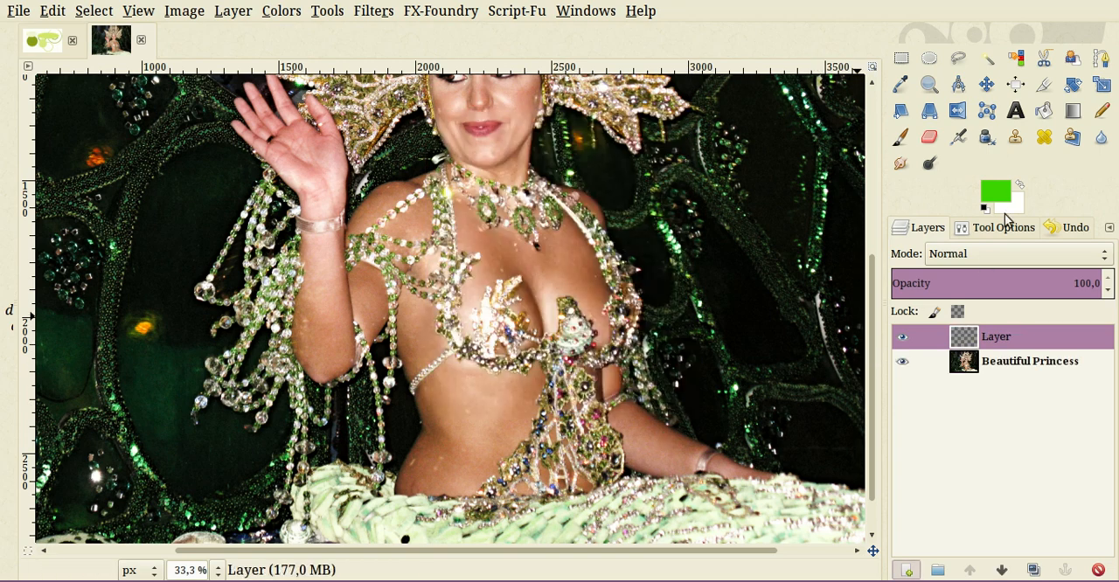
left_click(995, 191)
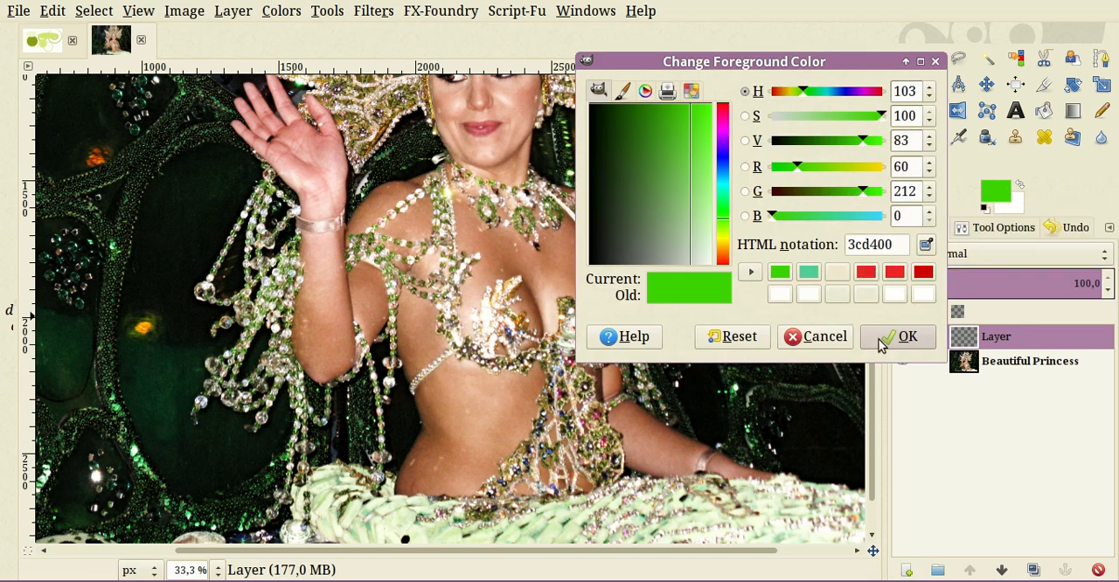
left_click(895, 272)
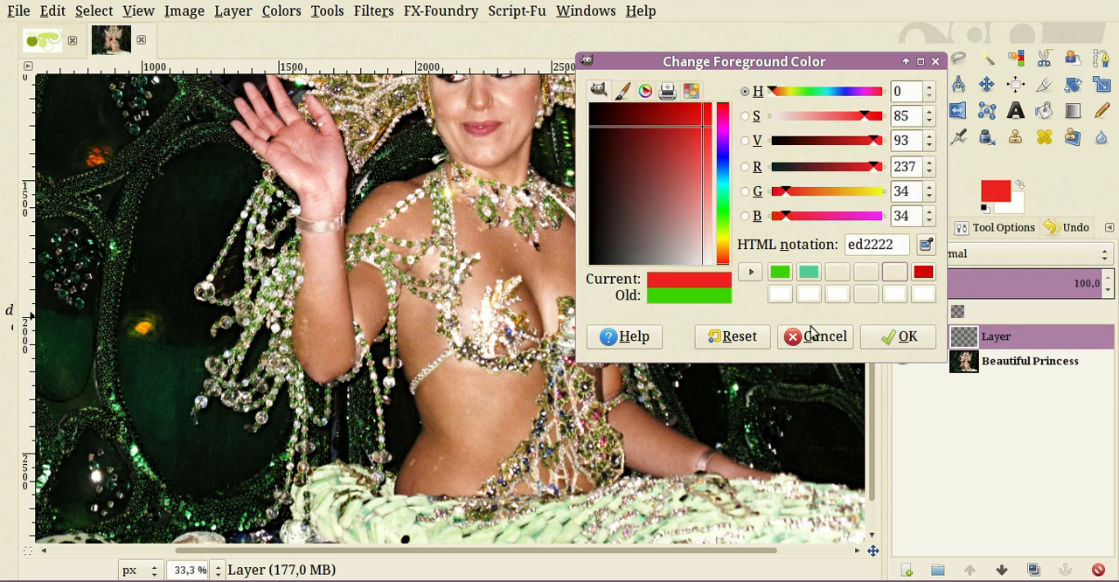
left_click_drag(703, 175, 716, 208)
key("Return")
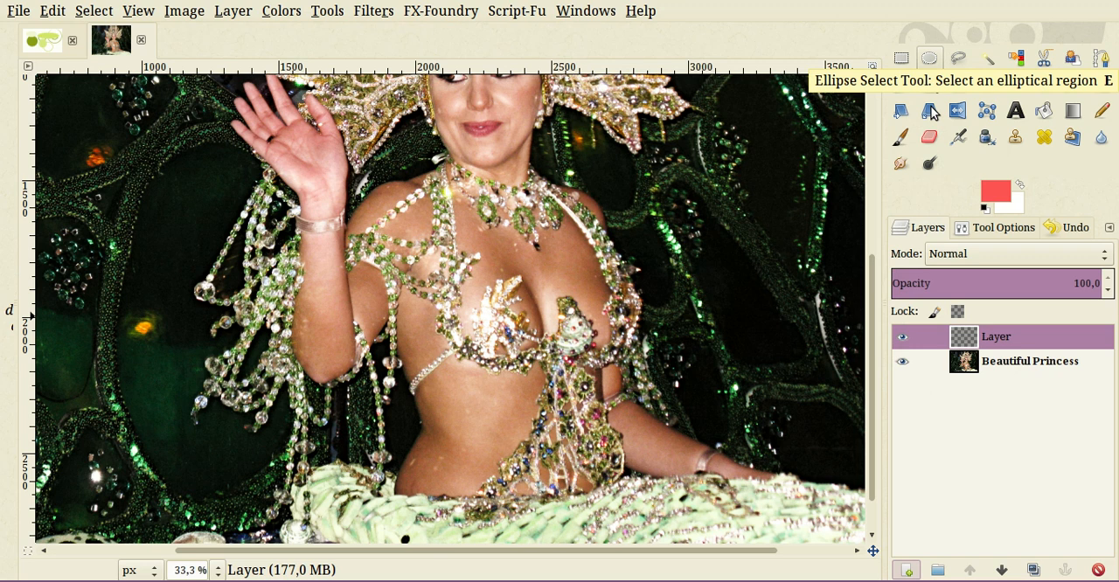
- Fill an upright ellipse about 125 × 410 px and an overlapping wide ellipse about 555 × 320 px with light red over the chest
left_click(929, 58)
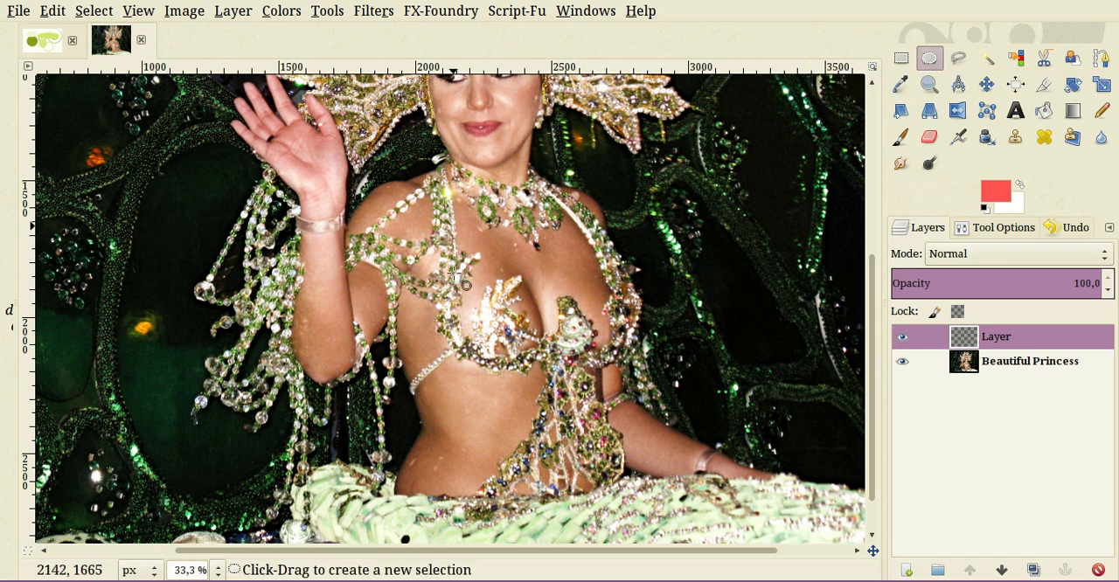
left_click_drag(425, 211, 459, 322)
left_click_drag(995, 190, 455, 271)
left_click_drag(341, 266, 493, 362)
left_click_drag(995, 190, 387, 285)
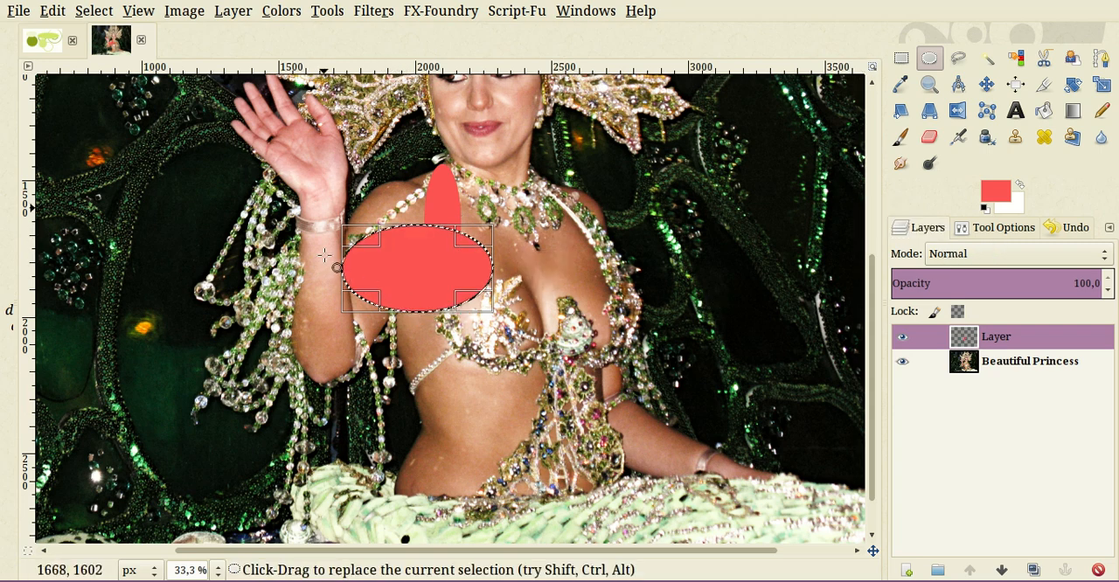
- Fill an ellipse about 260 × 230 px beside the bracelet and a smaller one about 170 × 100 px just above the wide ellipse with light red
left_click_drag(324, 208, 395, 271)
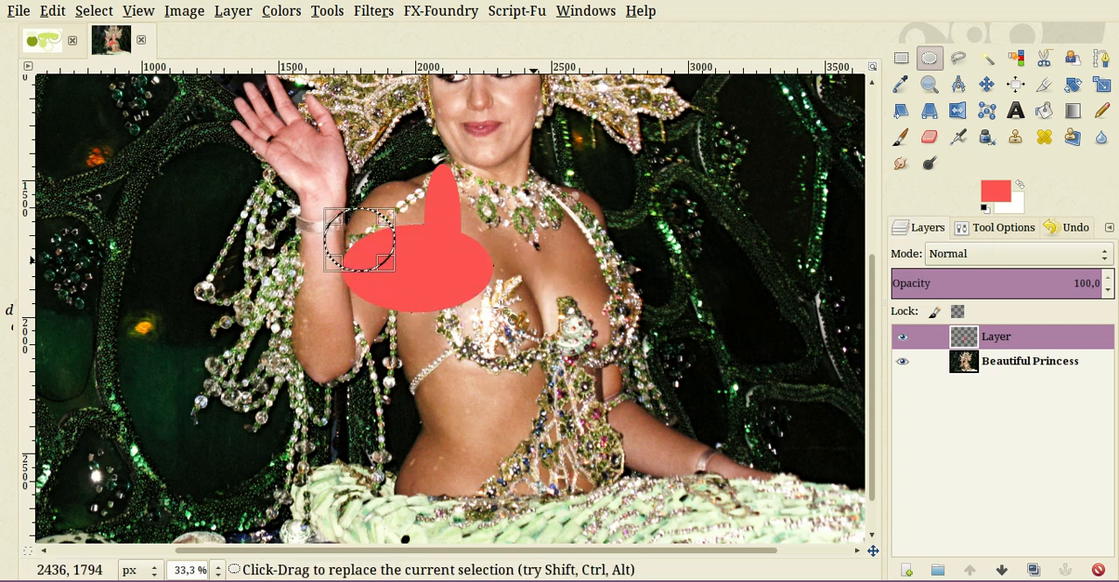
left_click_drag(995, 191, 451, 230)
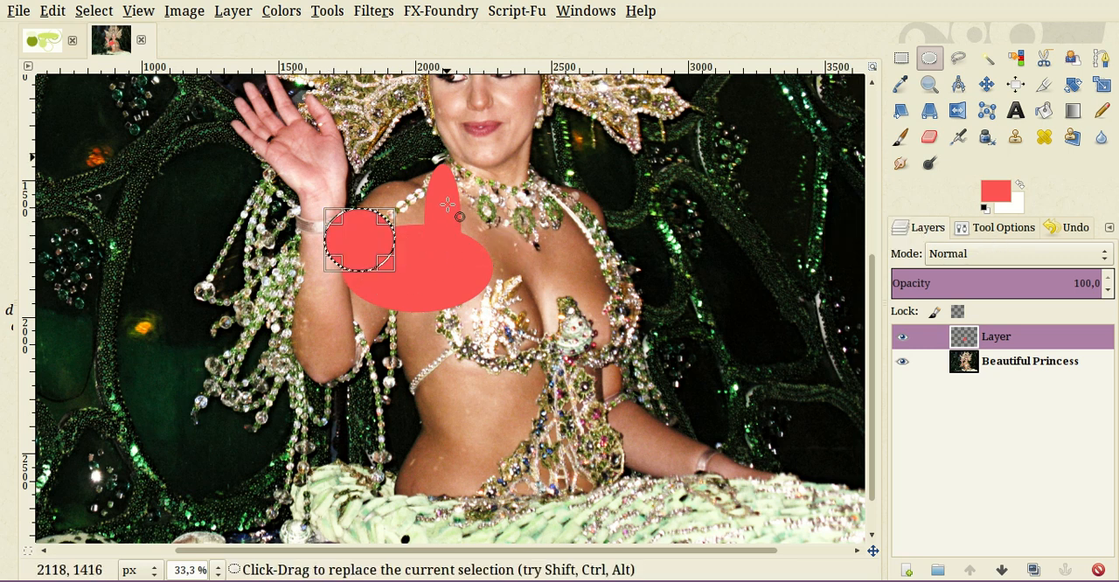
left_click_drag(448, 155, 346, 221)
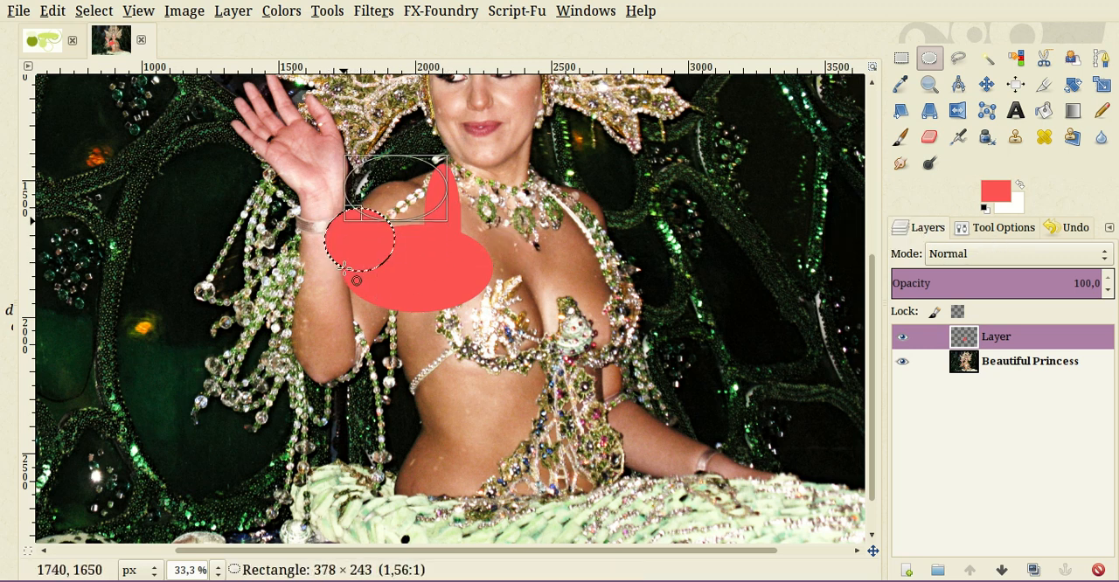
left_click_drag(356, 281, 379, 254)
left_click_drag(453, 282, 397, 263)
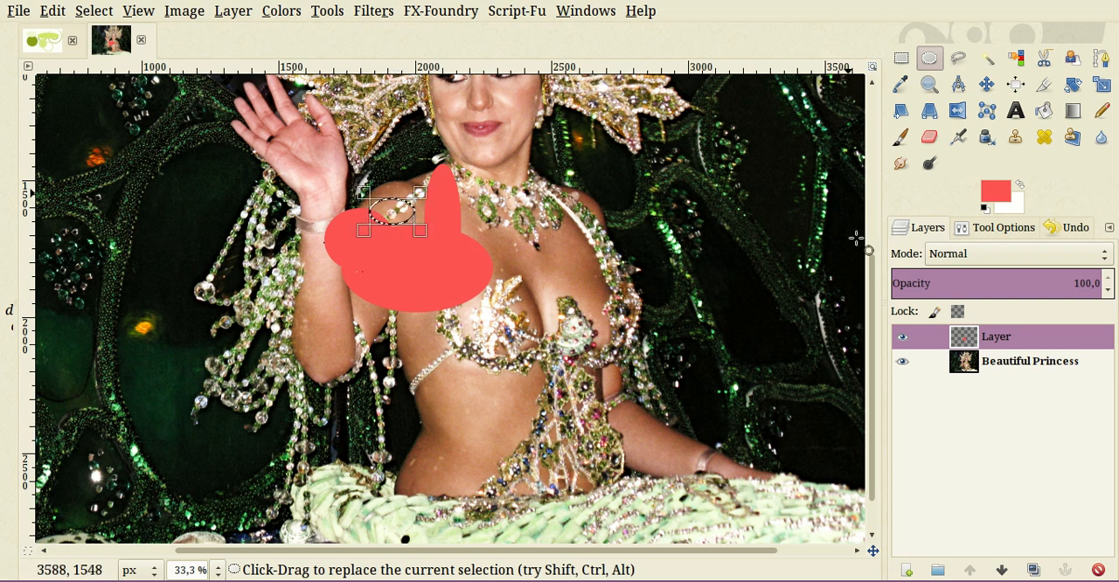
left_click_drag(996, 194, 387, 258)
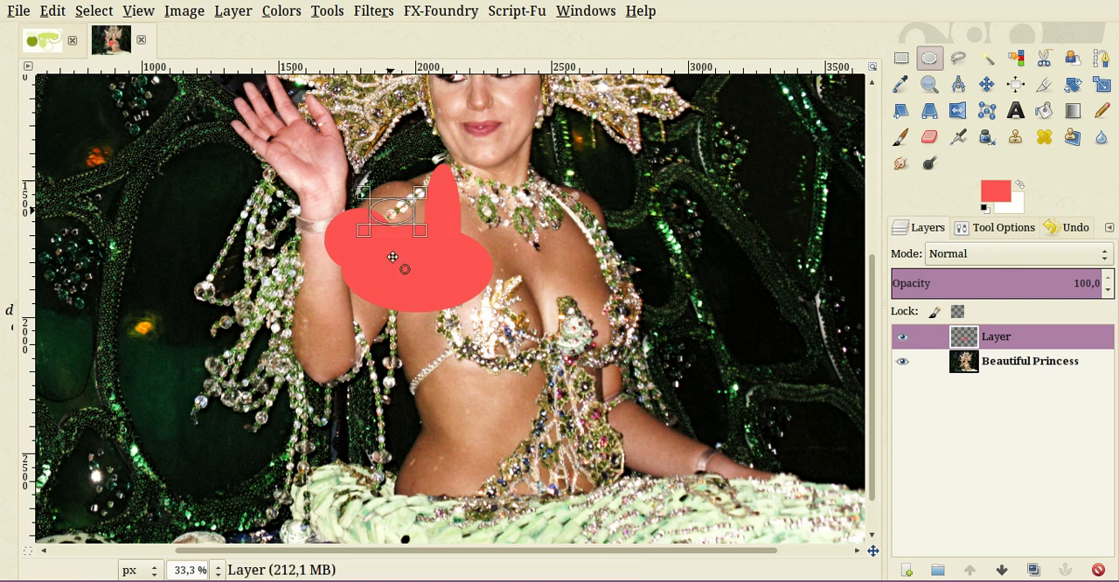
- Fill an ellipse about 220 × 175 px at the shoulder and a circle about 470 px across over the chest with light red
left_click_drag(389, 208, 452, 282)
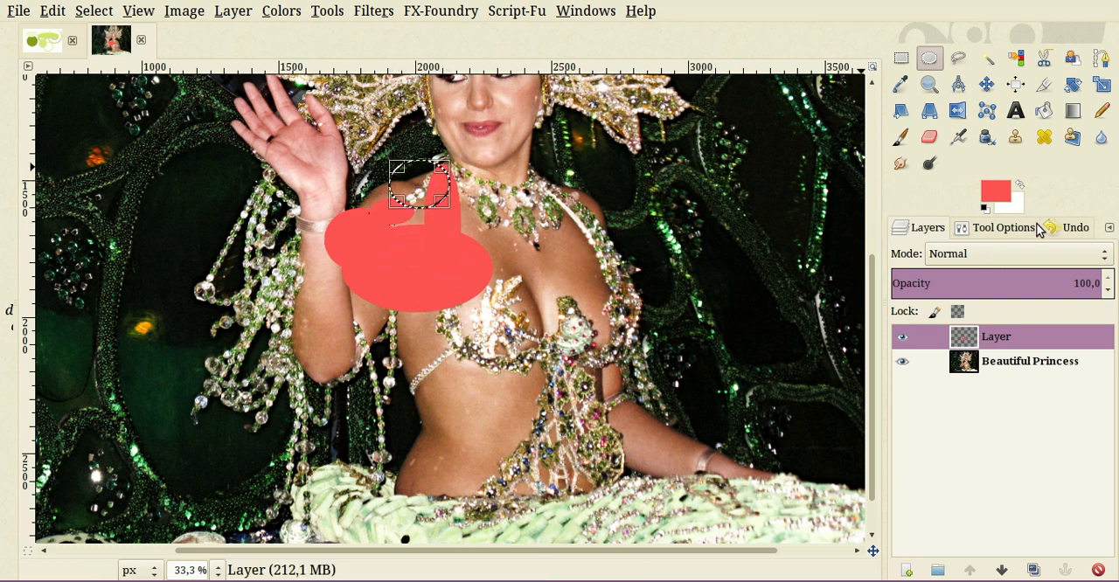
left_click_drag(995, 194, 537, 385)
left_click_drag(539, 431, 557, 437)
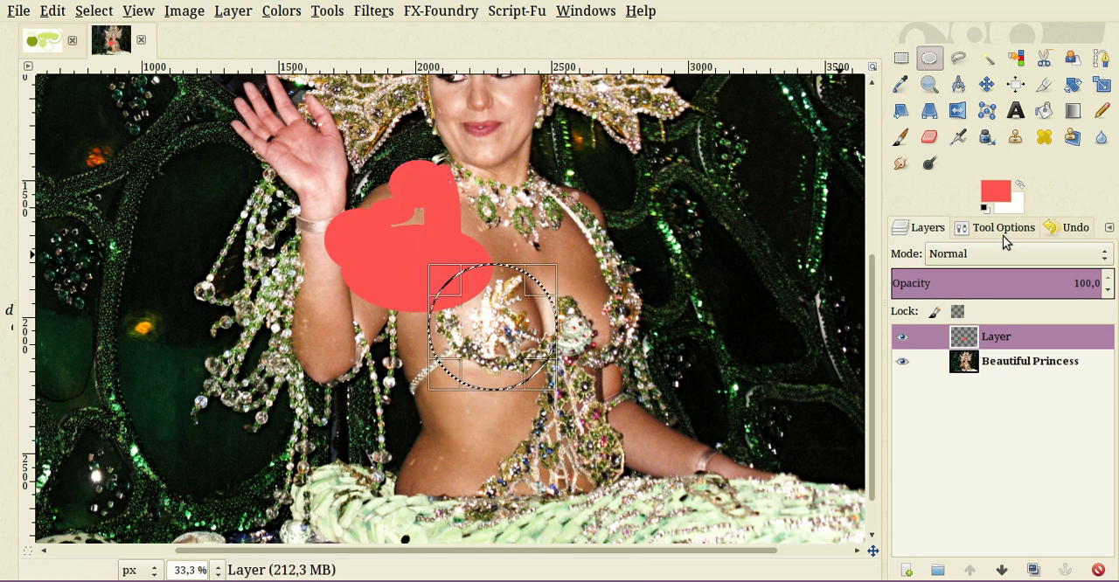
left_click_drag(996, 191, 505, 318)
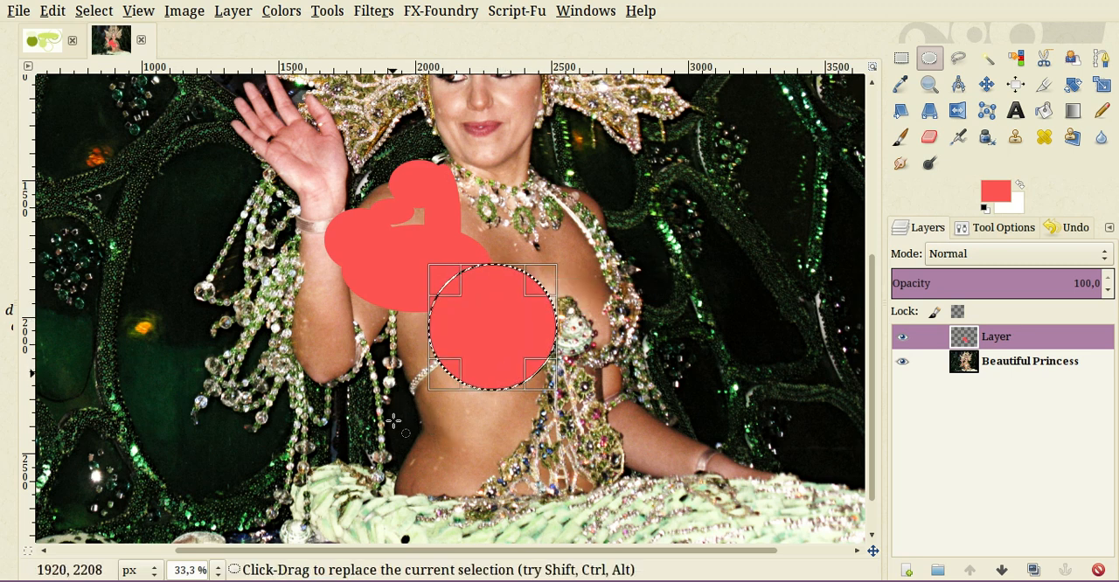
- Fill two small ellipses, about 150 × 155 and 170 × 110 px, below the bust and a tall one about 255 × 830 px down the torso
left_click_drag(393, 423, 435, 460)
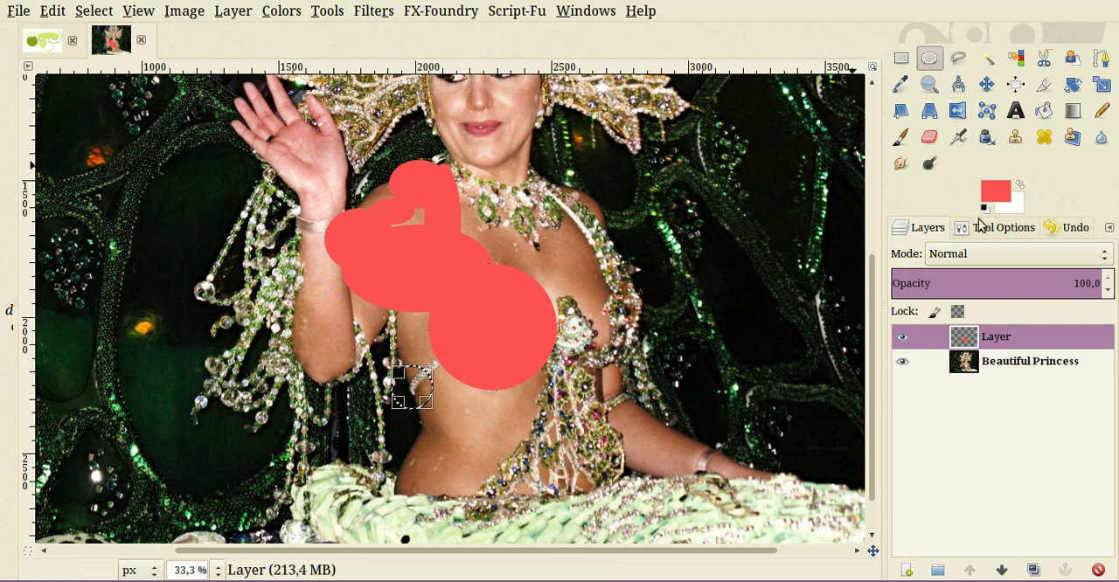
left_click_drag(996, 191, 458, 427)
left_click_drag(996, 191, 437, 367)
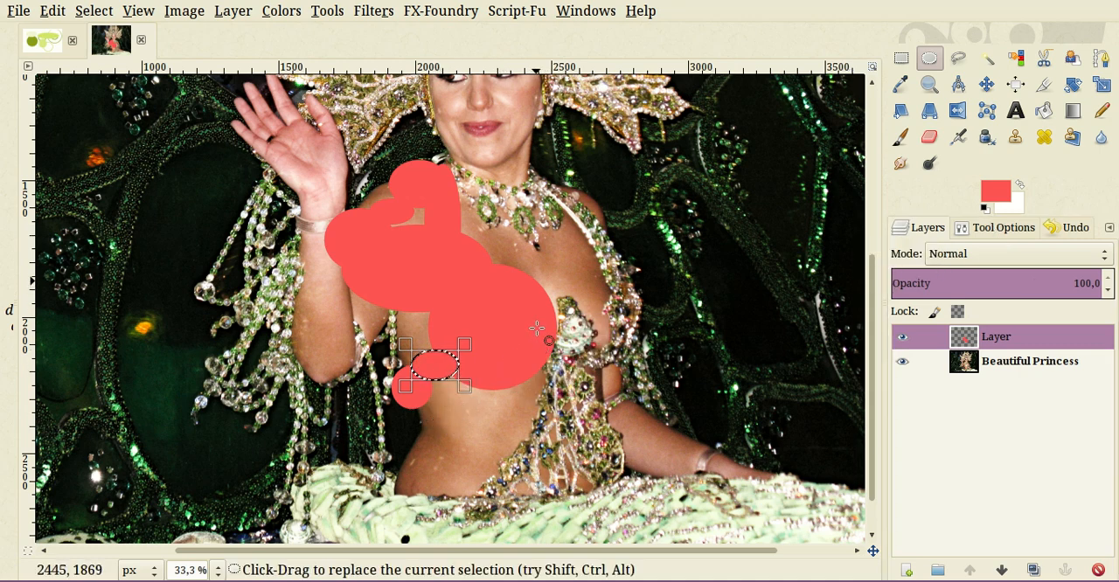
left_click_drag(537, 328, 605, 523)
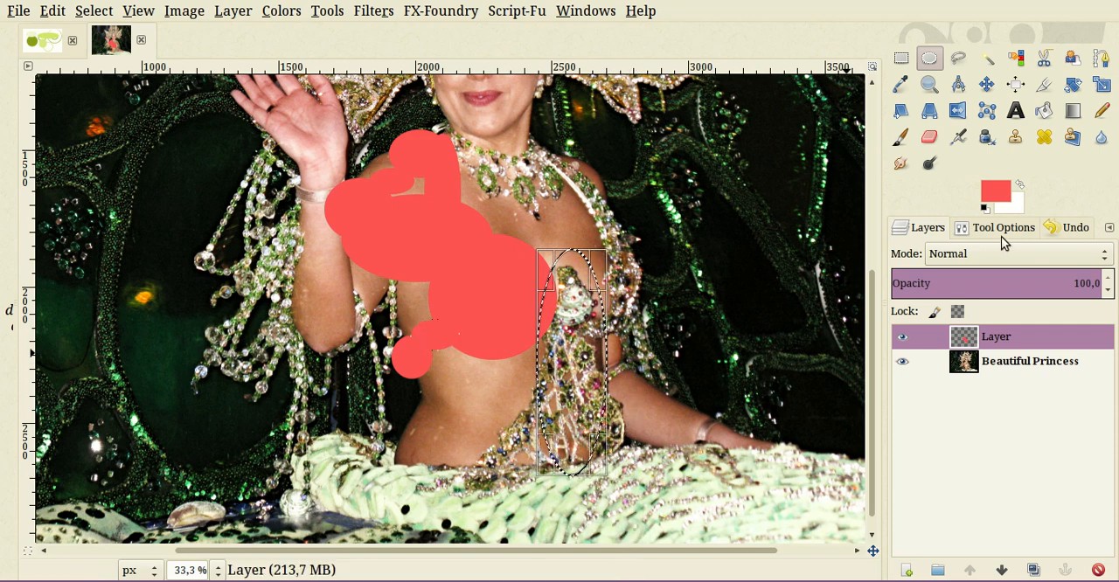
left_click_drag(996, 192, 567, 413)
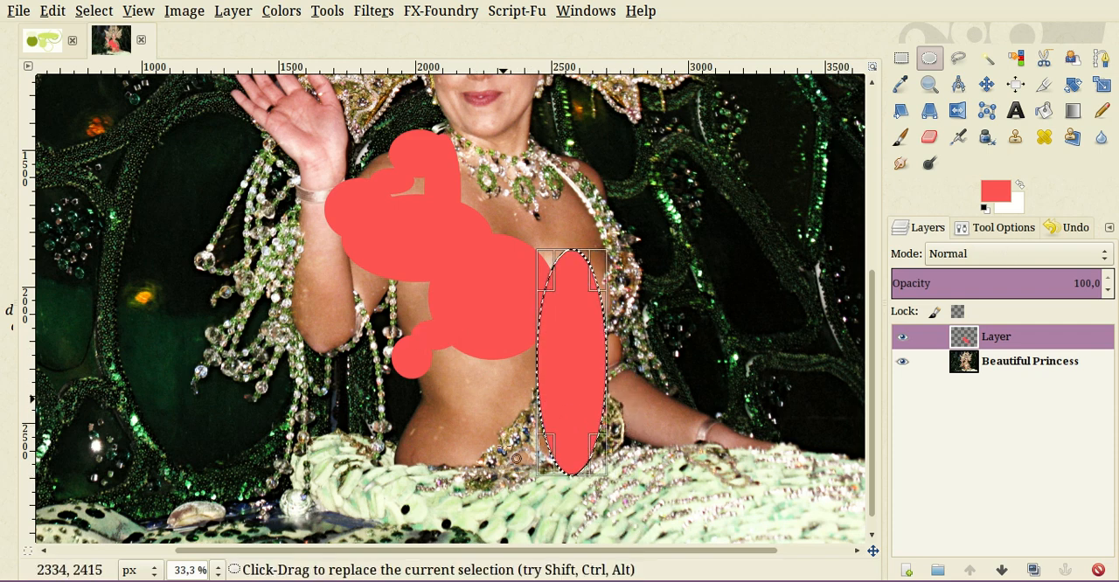
- Cover the lower costume with a light red upright ellipse about 210 × 465 px and a wide one about 270 × 180 px
left_click_drag(443, 435, 516, 480)
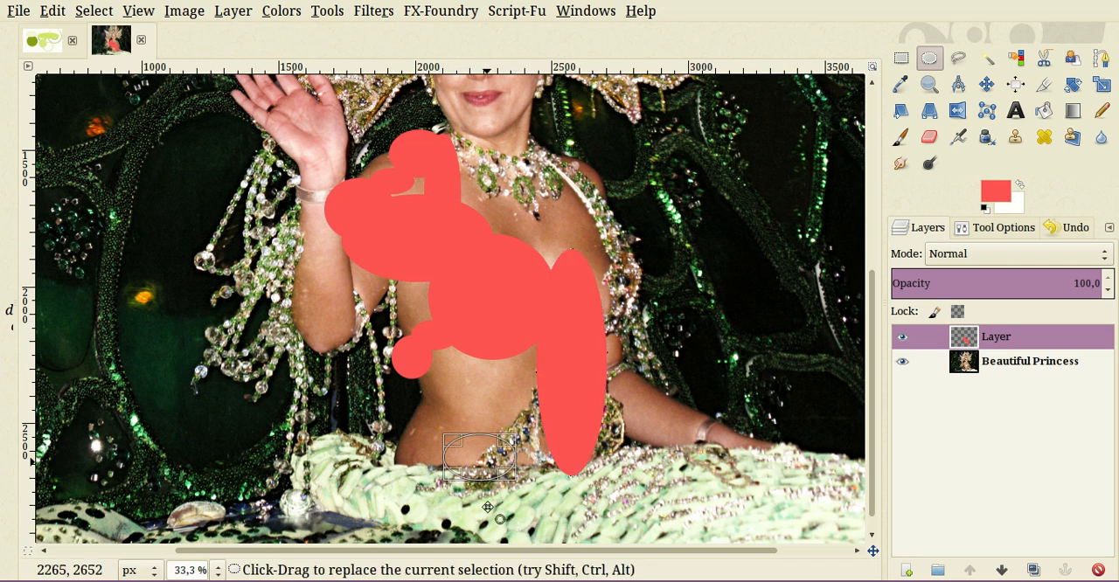
left_click_drag(437, 432, 534, 474)
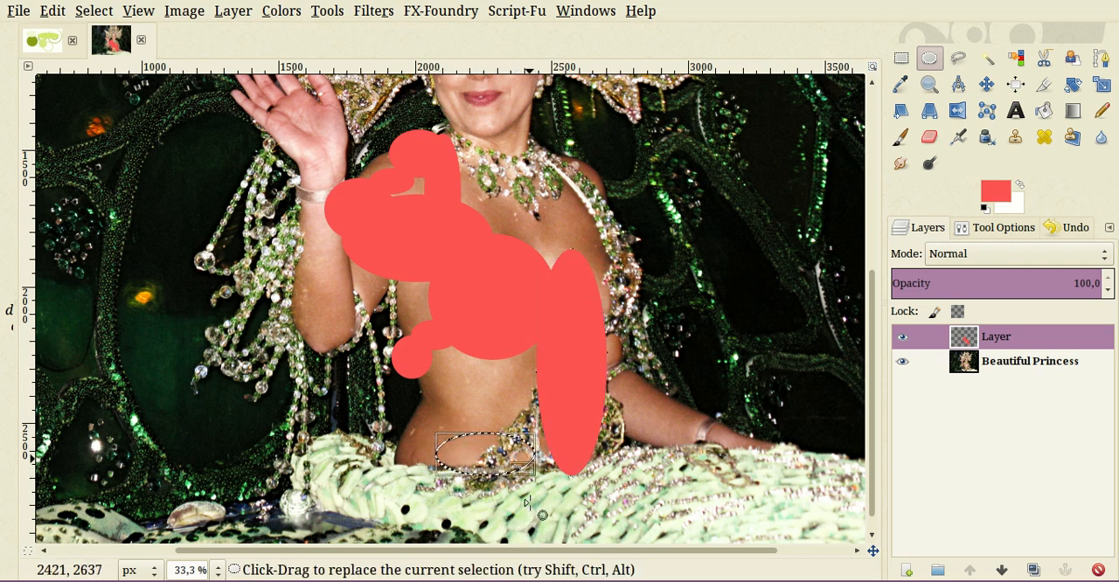
left_click_drag(558, 427, 500, 505)
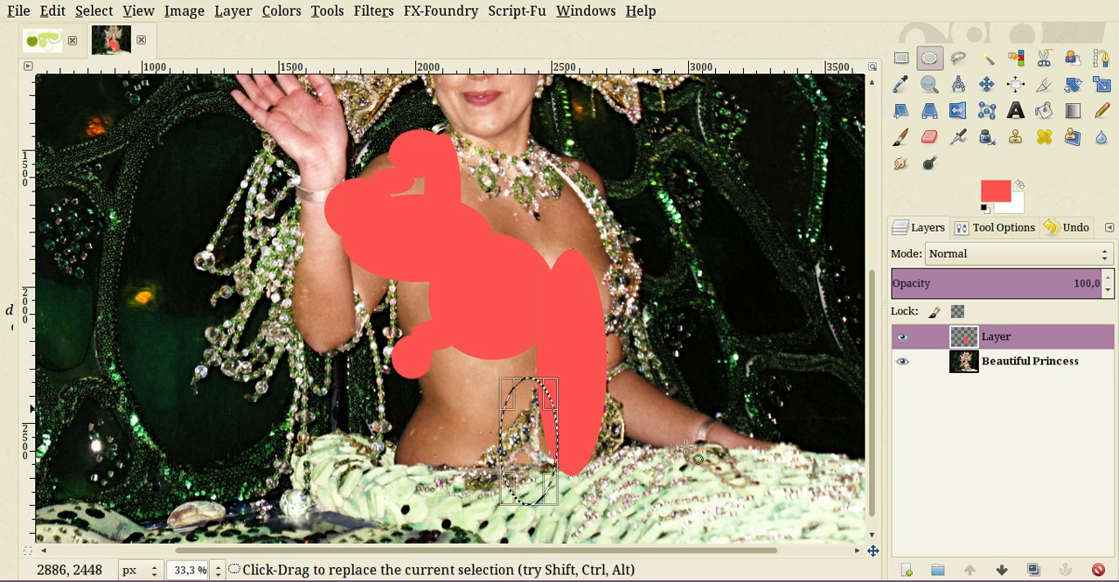
left_click_drag(995, 190, 528, 487)
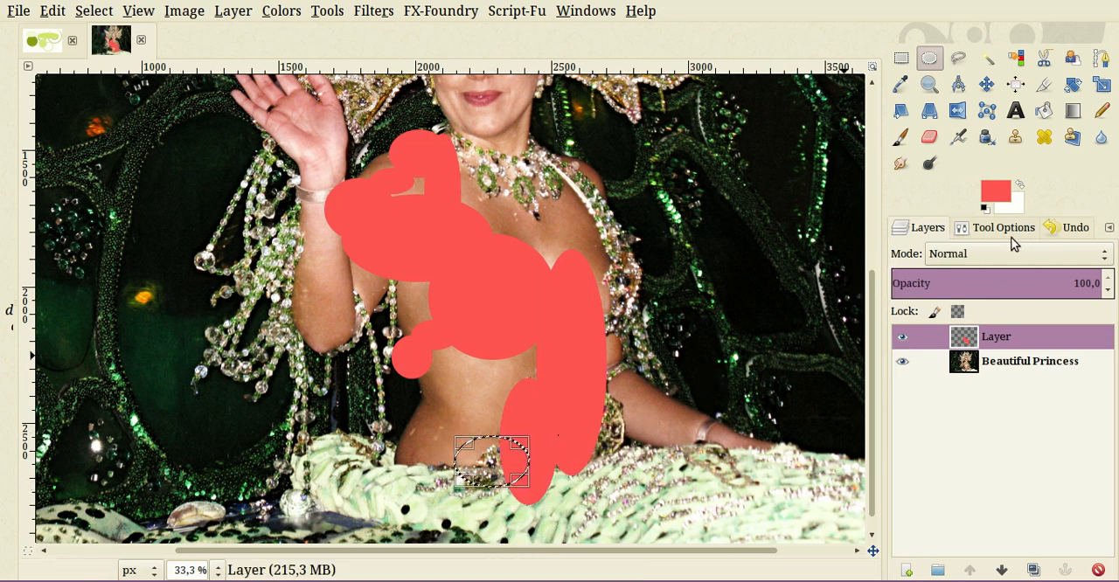
left_click_drag(995, 190, 500, 463)
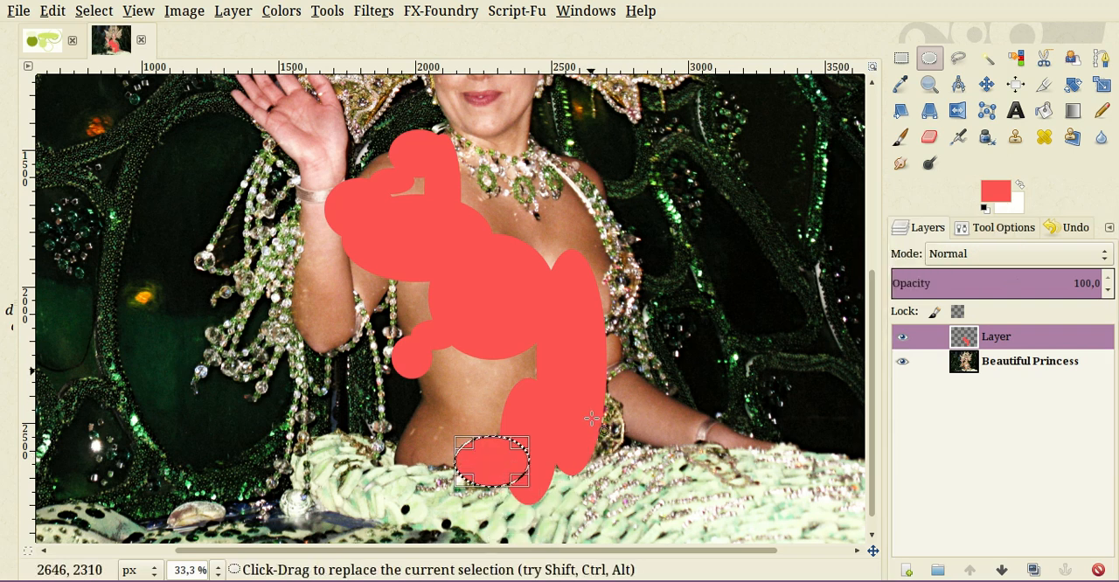
- Fill an upright ellipse about 220 × 360 px at the hip and one about 370 × 420 px over the uncovered side of the chest
left_click_drag(583, 378, 642, 479)
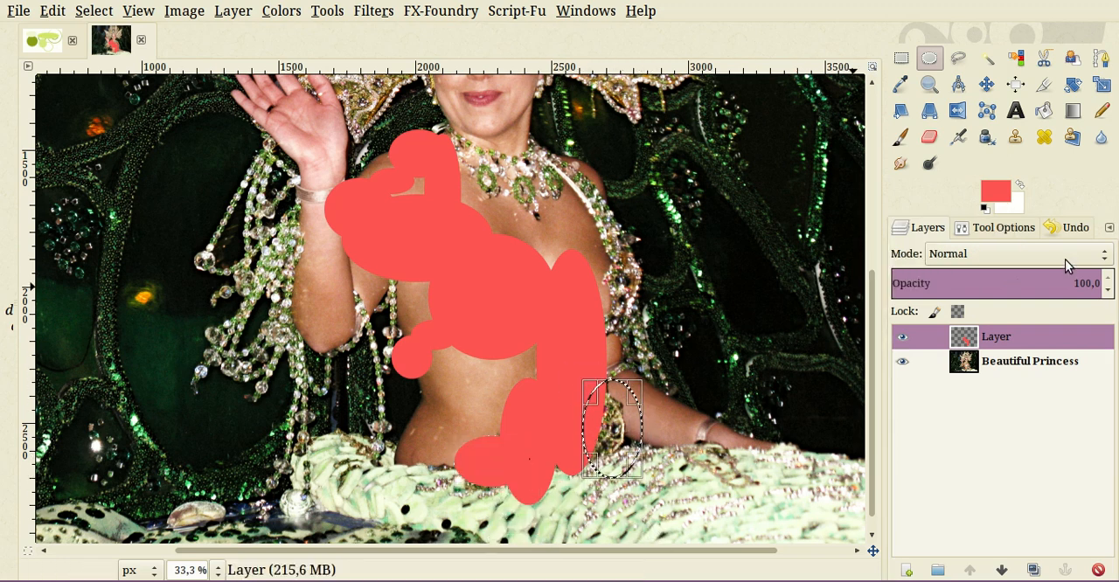
left_click_drag(995, 191, 612, 433)
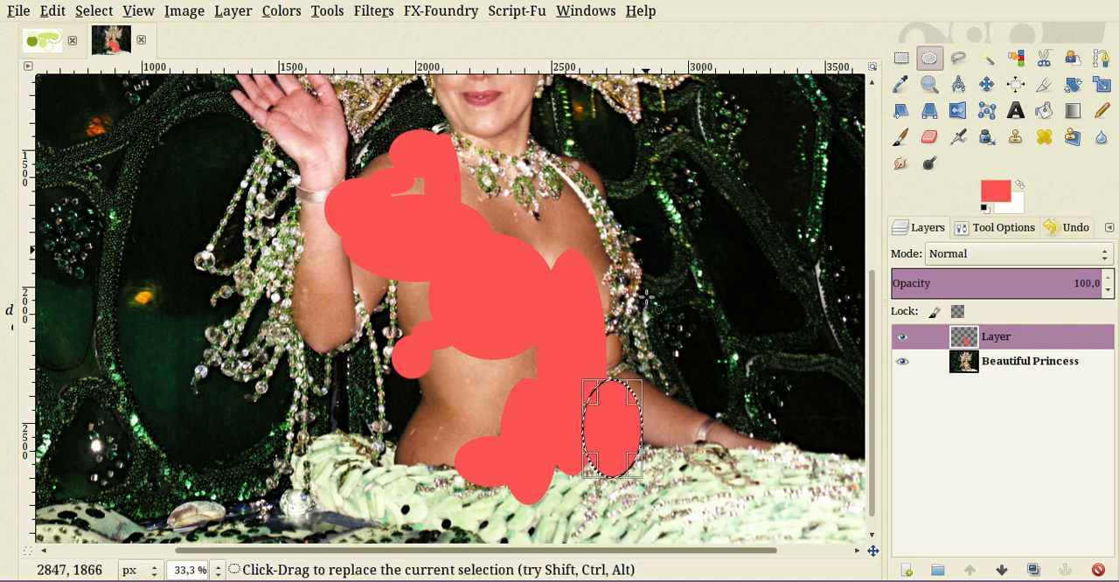
left_click_drag(649, 277, 556, 392)
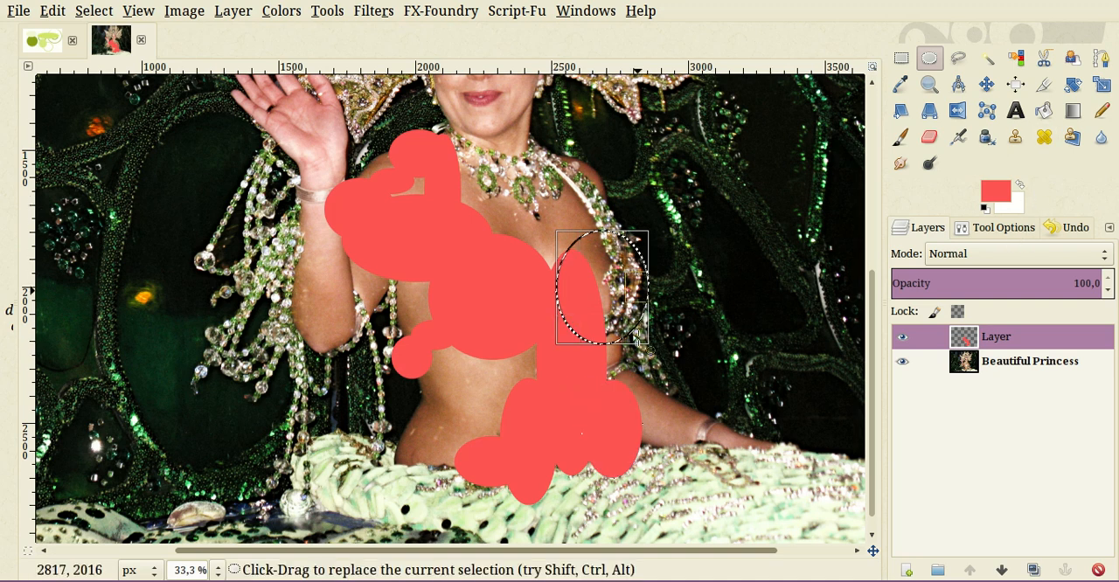
left_click_drag(645, 300, 656, 303)
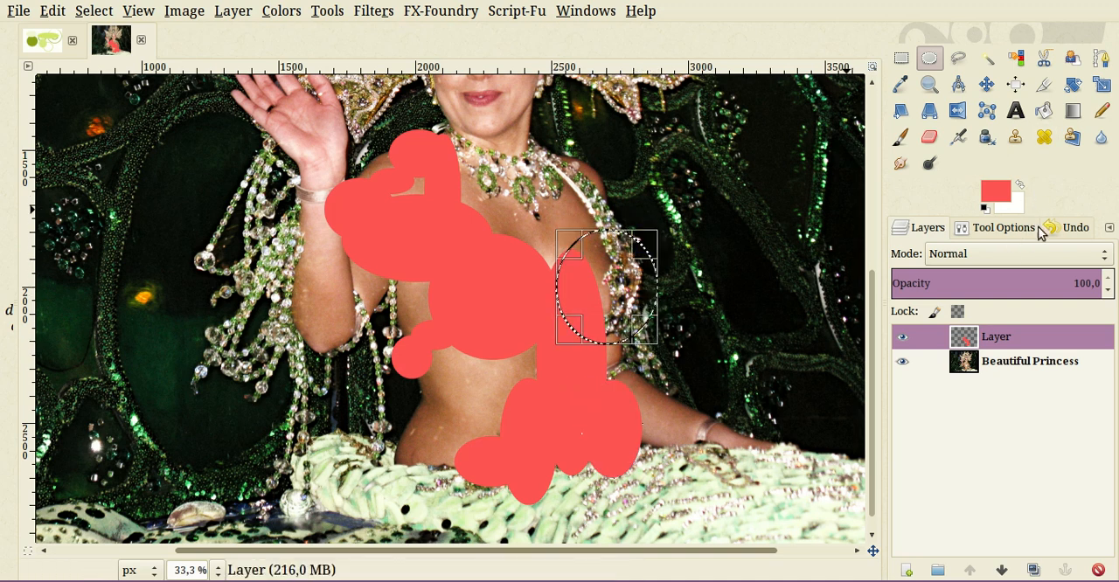
left_click_drag(995, 191, 599, 283)
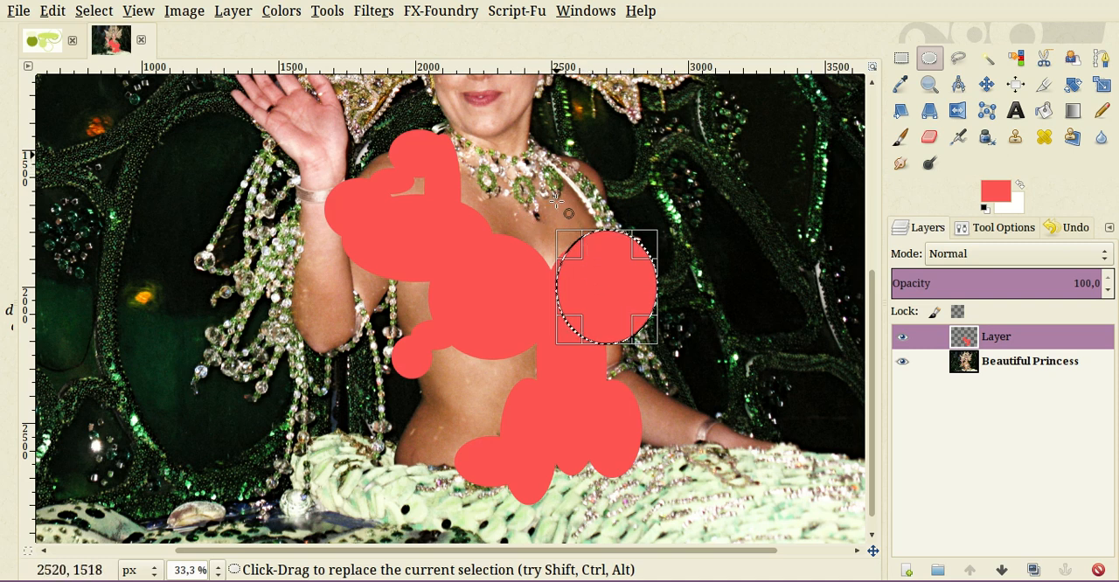
- Cover the shoulder beads above the last ellipse with two light red ellipses about 150 × 190 px and 190 × 265 px
left_click_drag(556, 201, 597, 202)
left_click_drag(995, 190, 576, 177)
left_click_drag(628, 262, 575, 249)
left_click_drag(995, 190, 603, 224)
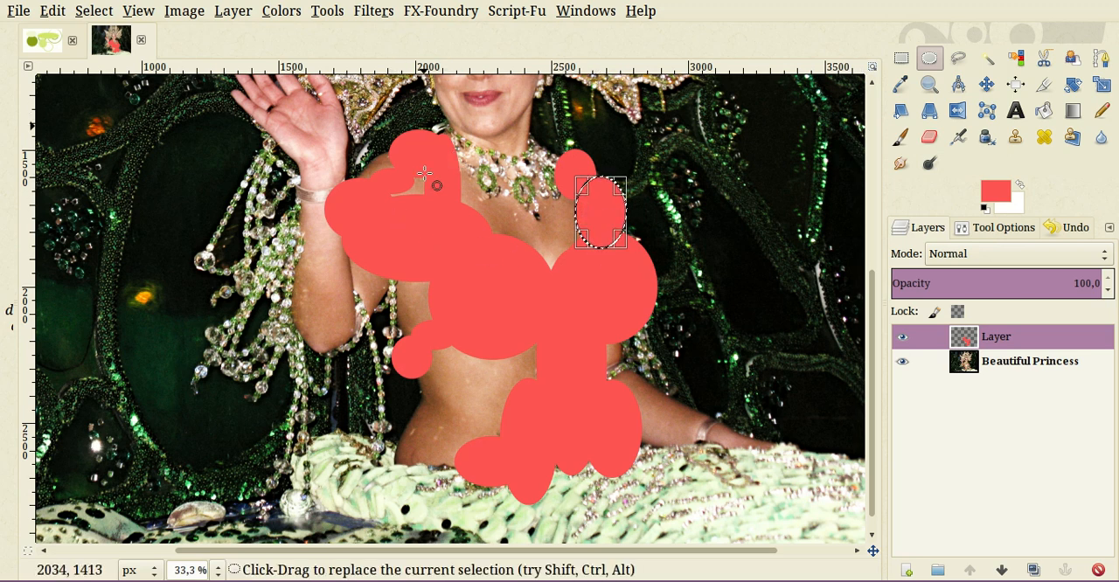
- Cover the necklace with overlapping light red ellipses, including one about 185 × 205 px and one about 285 × 265 px
left_click_drag(423, 174, 464, 207)
left_click_drag(995, 191, 469, 259)
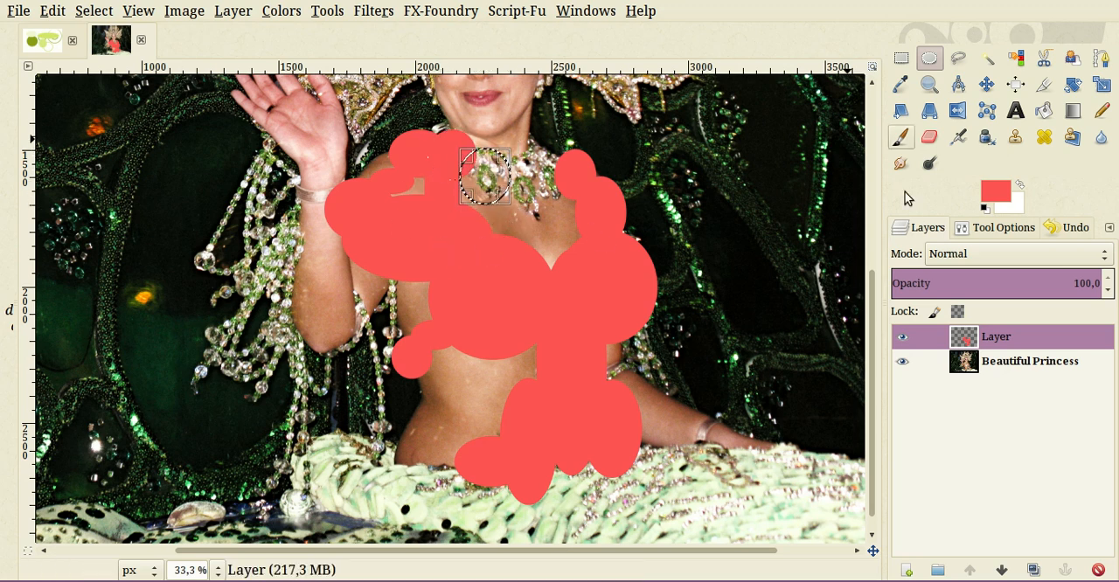
left_click_drag(995, 191, 485, 180)
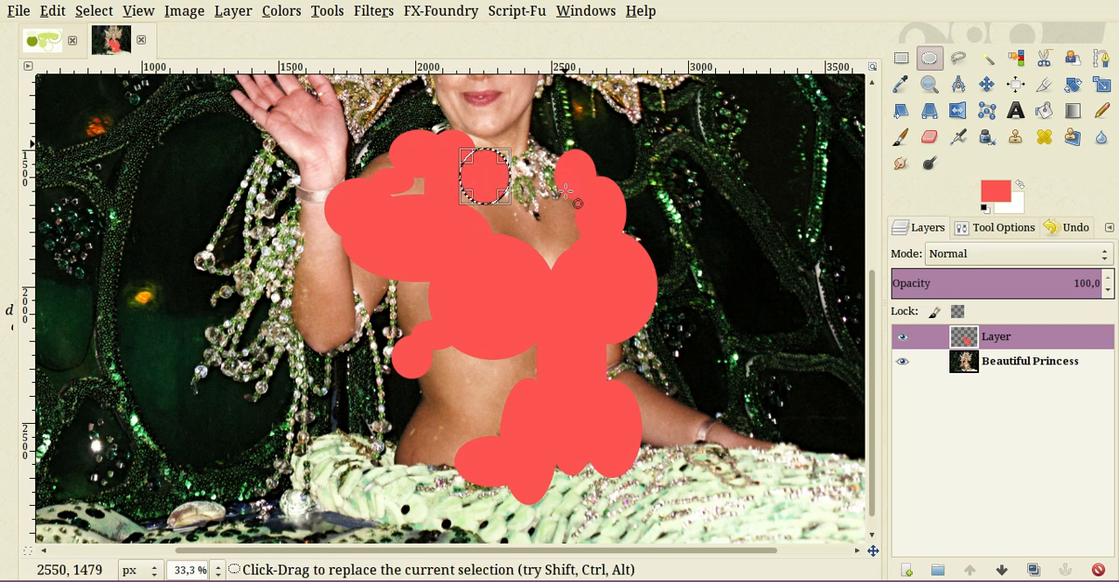
left_click_drag(574, 155, 496, 227)
left_click_drag(995, 190, 507, 192)
- Fill the remaining gaps along the neckline with small light red ellipses and clear the selection
left_click_drag(492, 145, 537, 175)
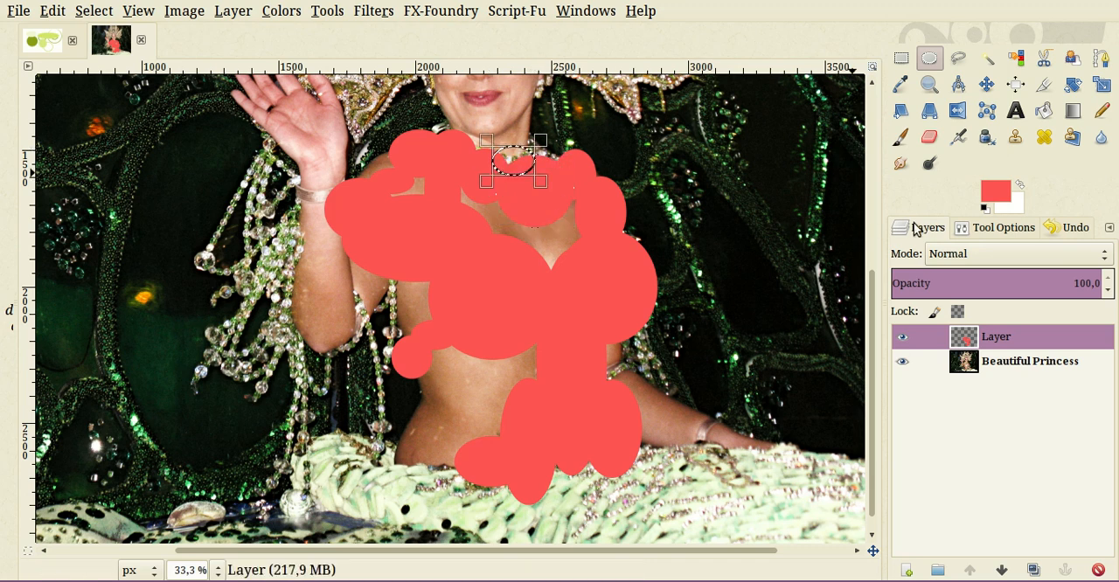
left_click_drag(995, 190, 525, 134)
left_click_drag(995, 191, 542, 198)
left_click_drag(468, 146, 485, 160)
left_click_drag(997, 194, 480, 157)
left_click_drag(480, 203, 480, 202)
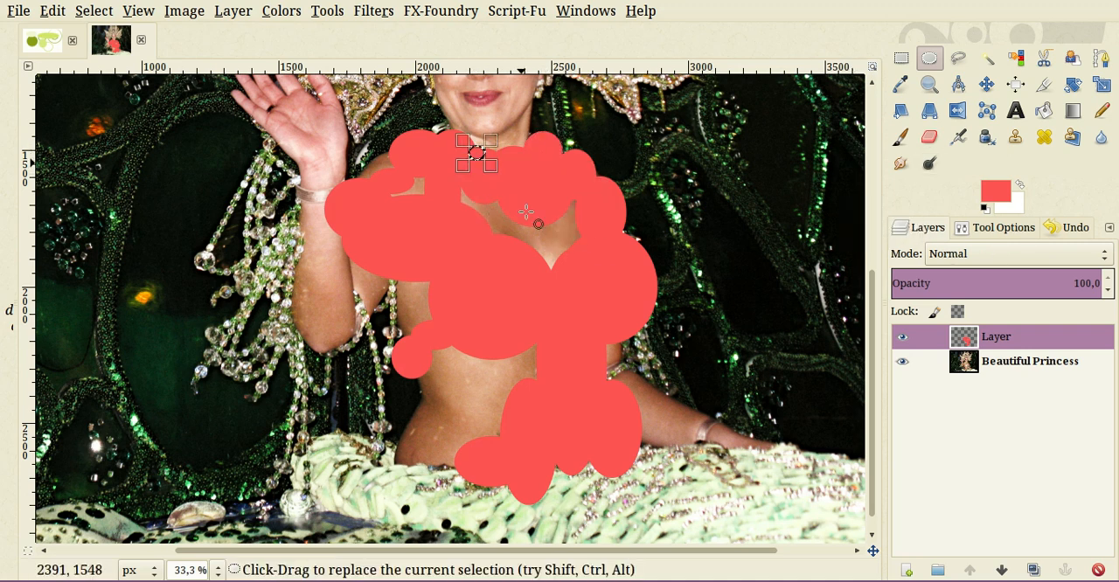
key("shift+ctrl+a")
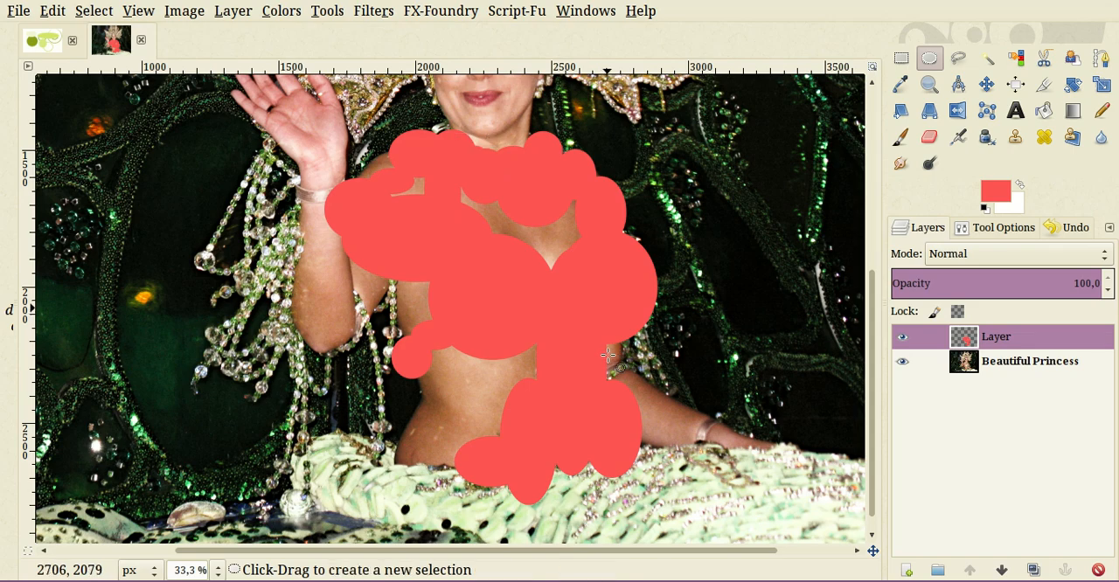
- Examine how the light red shapes cover the costume against the whole photo
scroll(605, 364, "down", 1)
scroll(583, 363, "up", 2)
scroll(585, 366, "down", 1)
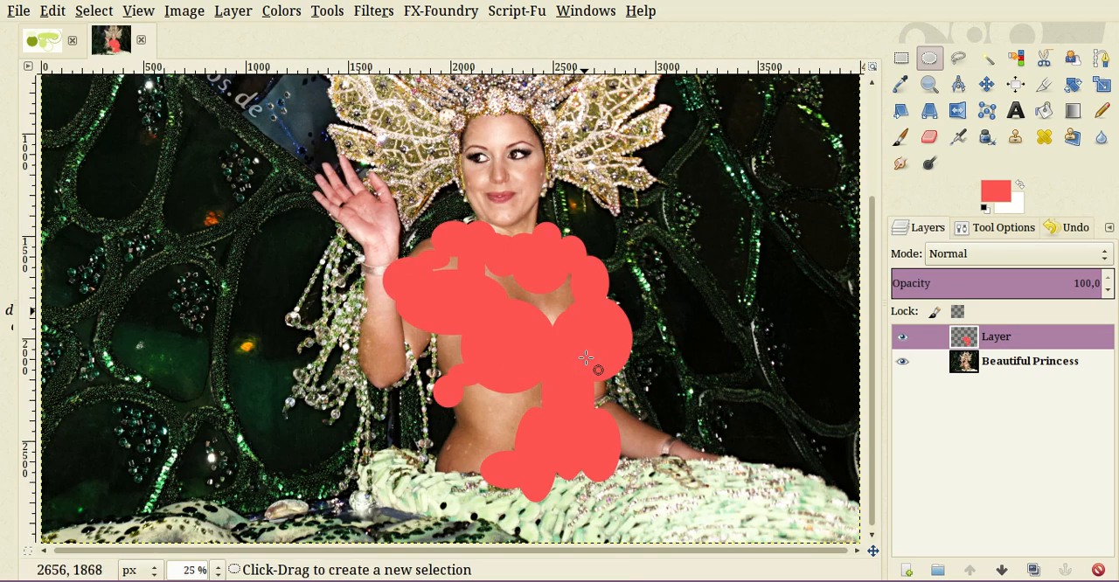
scroll(572, 356, "down", 1)
scroll(542, 395, "up", 1)
scroll(545, 394, "down", 1)
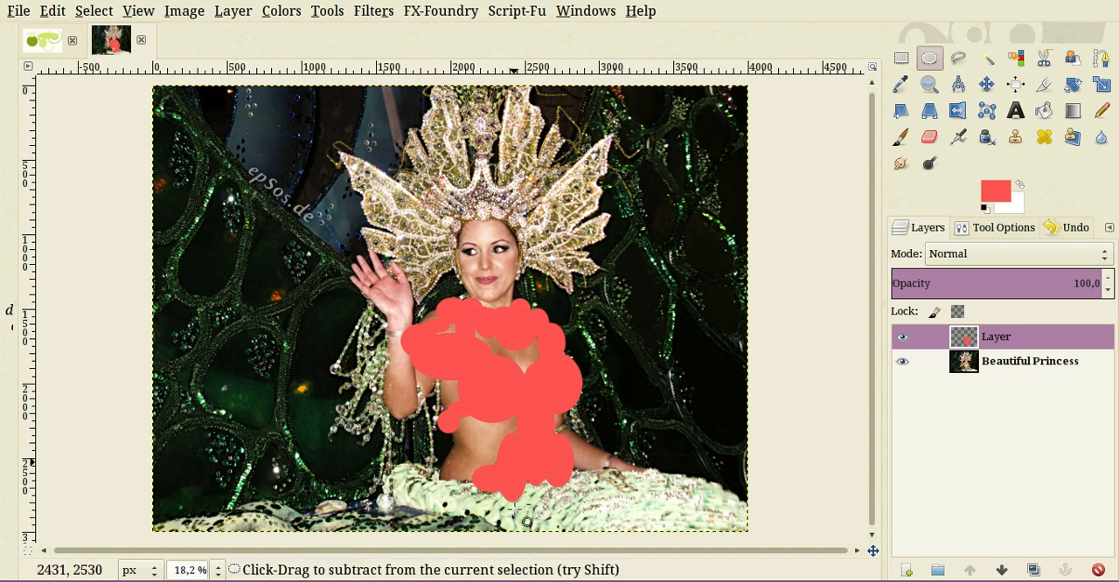
- Set the light red layer's opacity to 49.8 so the photo shows through the shapes
scroll(529, 520, "up", 1)
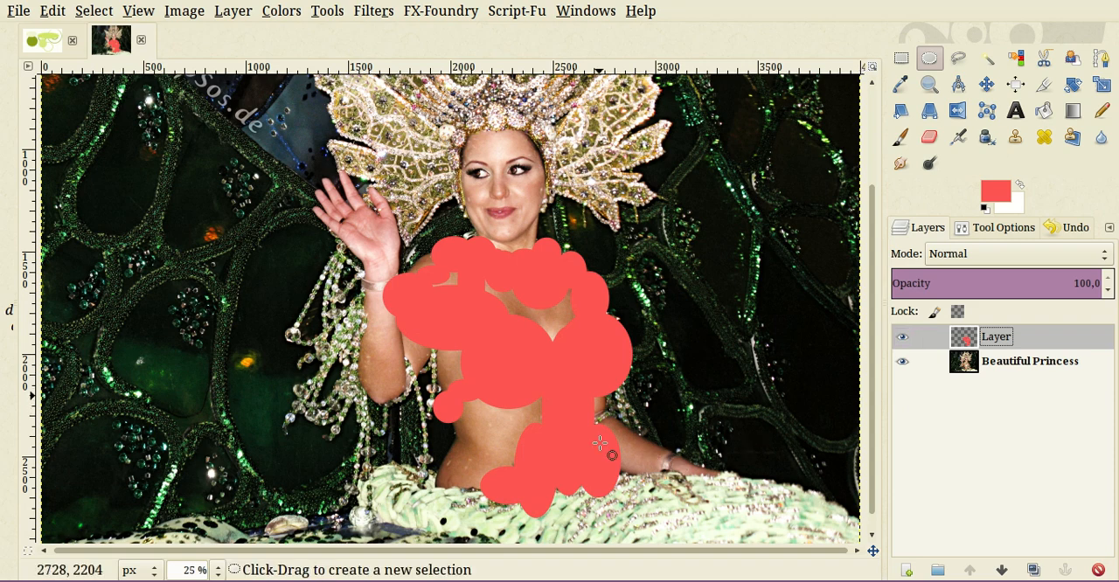
scroll(551, 474, "up", 1)
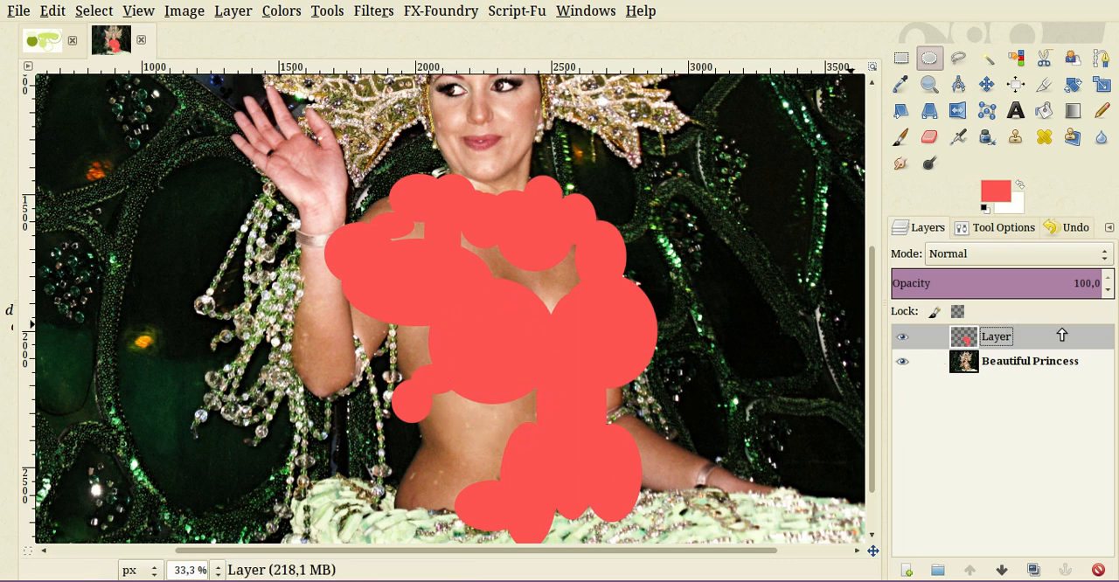
left_click(996, 282)
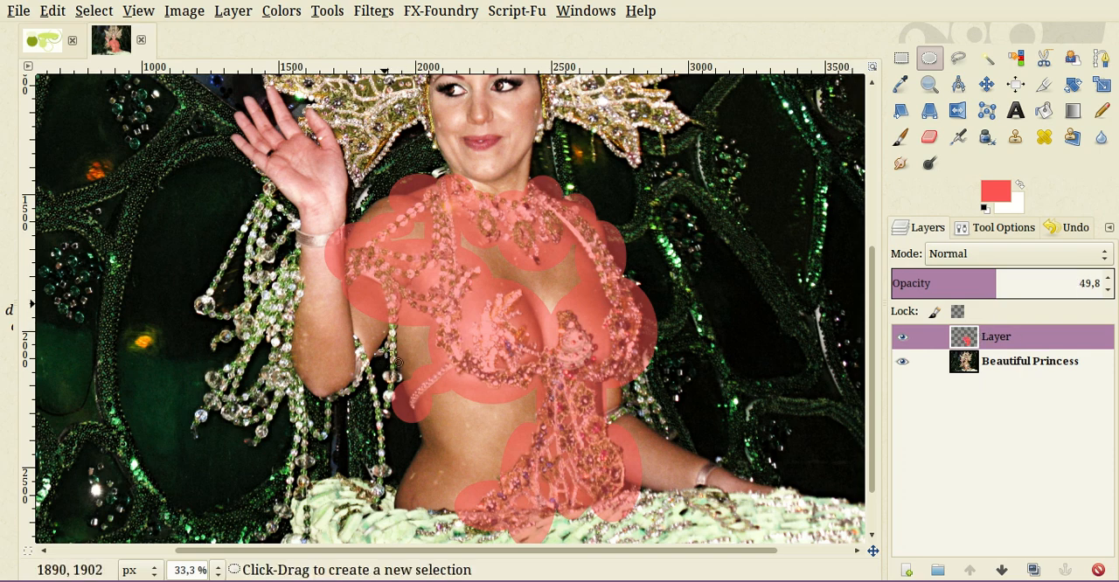
scroll(362, 334, "up", 1)
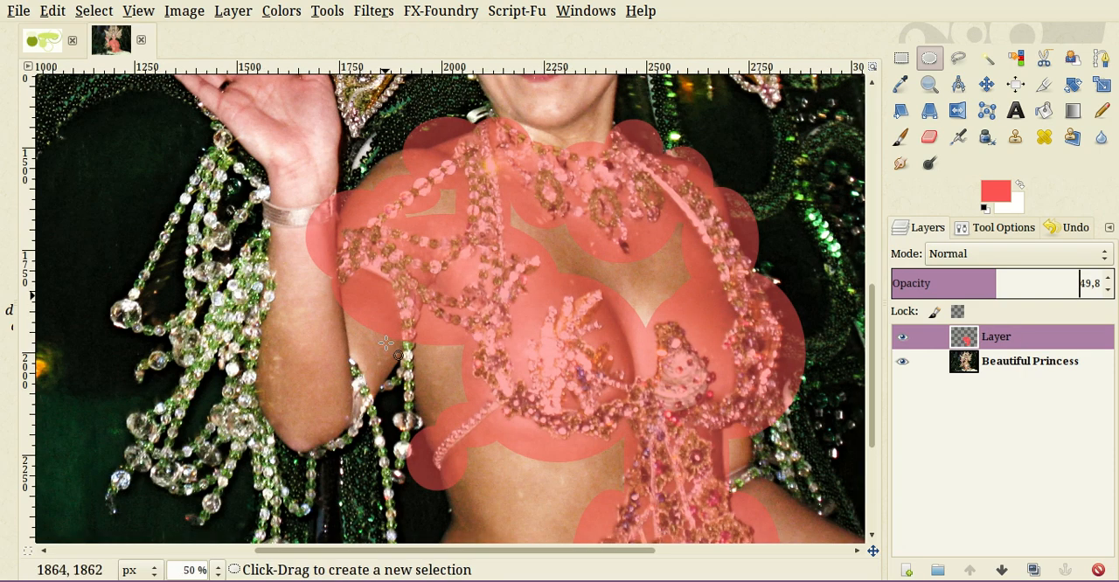
scroll(385, 348, "up", 2)
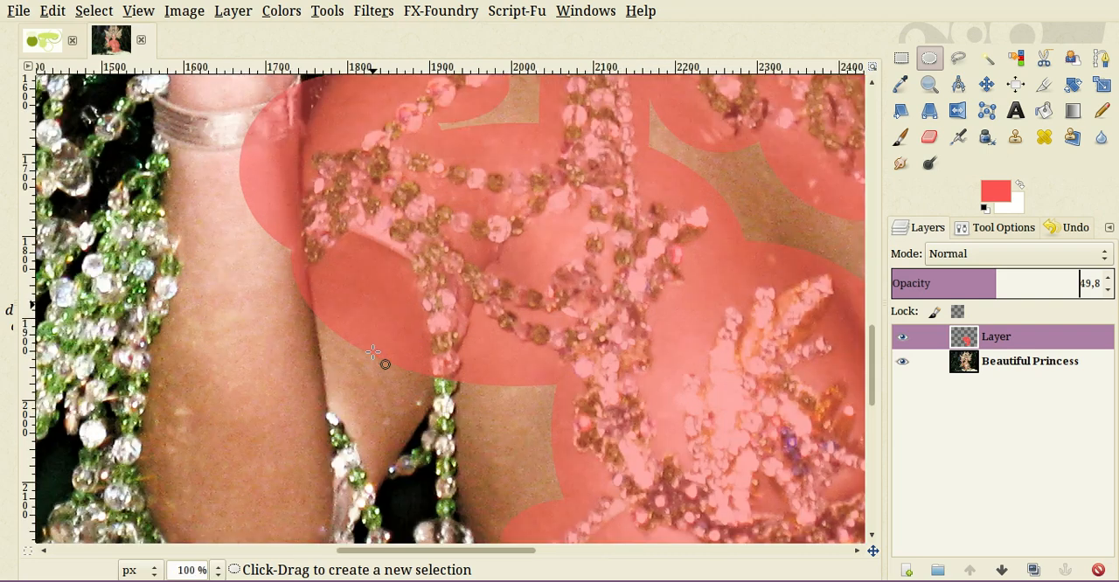
- Cut four elliptical holes from the red layer over bare skin beneath the lower bead strands, the largest about 90 × 100 px
scroll(359, 336, "up", 1)
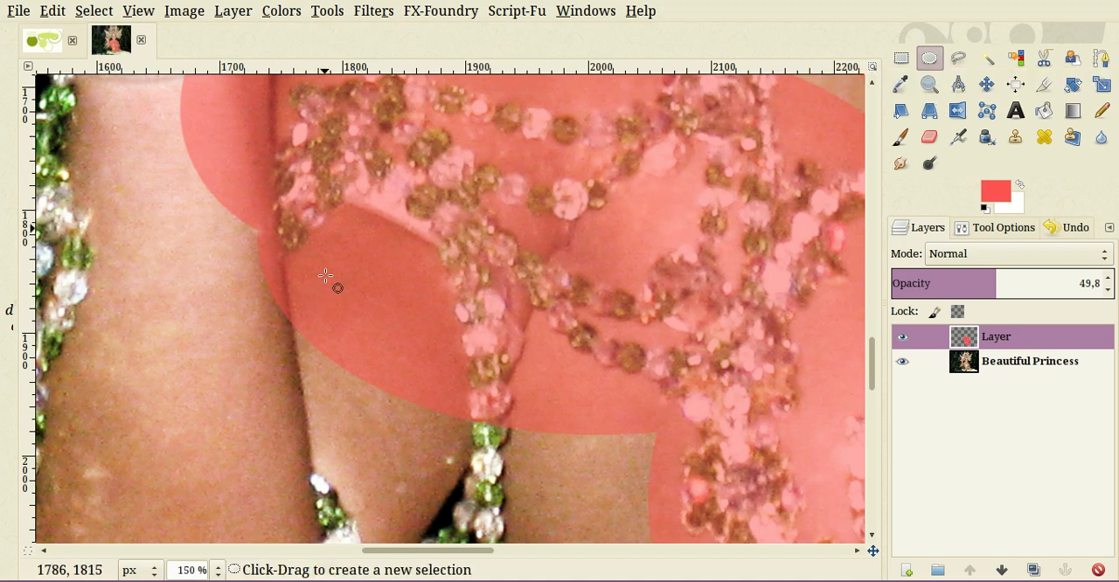
left_click_drag(325, 277, 437, 400)
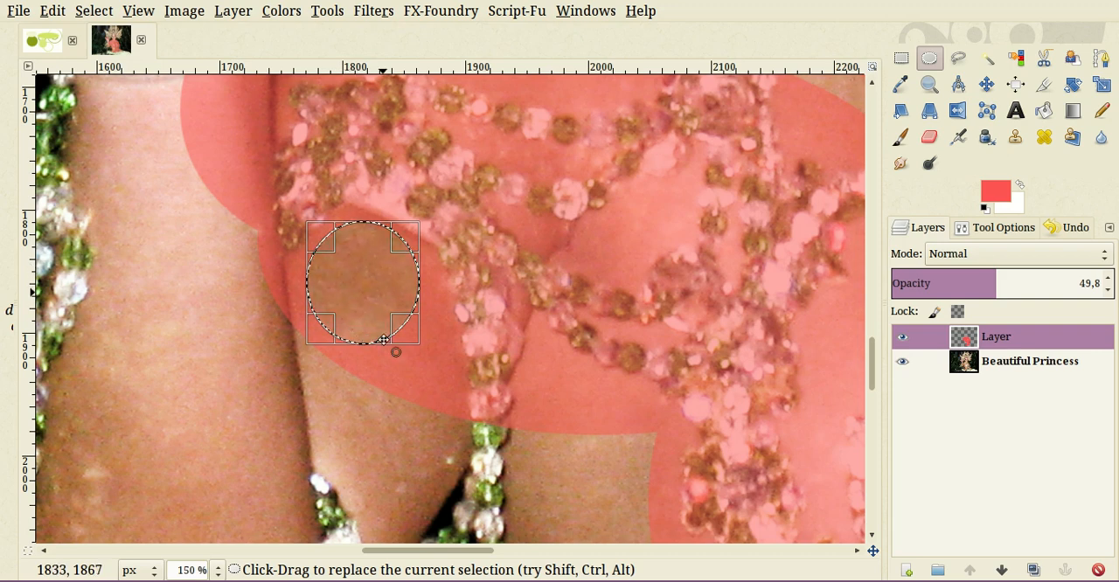
left_click_drag(448, 300, 417, 386)
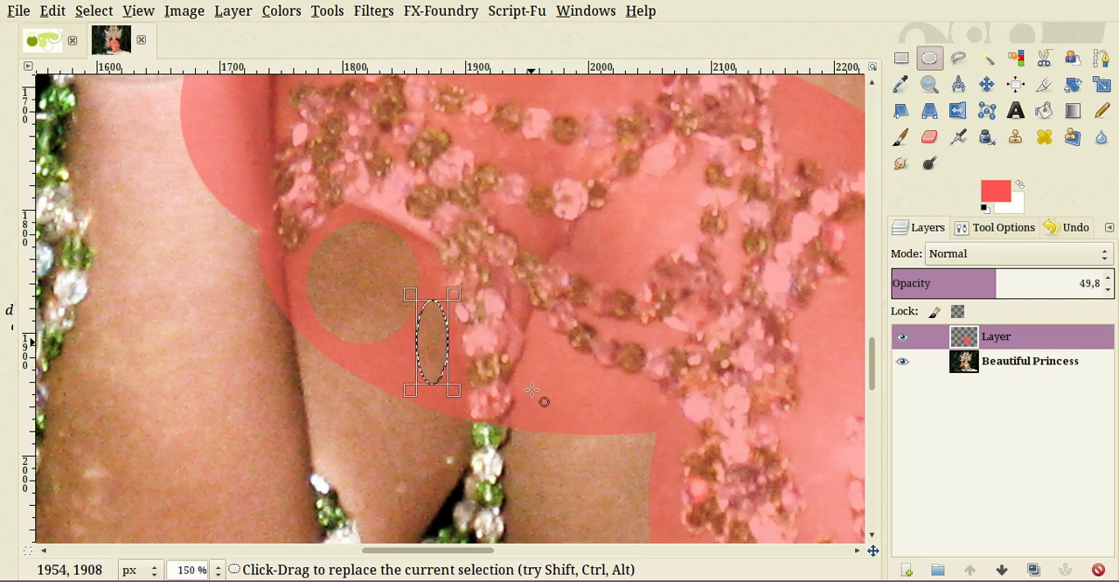
left_click_drag(531, 342, 572, 429)
key("Delete")
left_click_drag(585, 369, 645, 424)
key("Delete")
- Delete one tall, one tiny and one flat ellipse from the red layer over the skin between the middle bead strands
left_click_drag(661, 192, 591, 265)
left_click_drag(590, 313, 606, 320)
key("Delete")
left_click_drag(579, 230, 509, 217)
key("Delete")
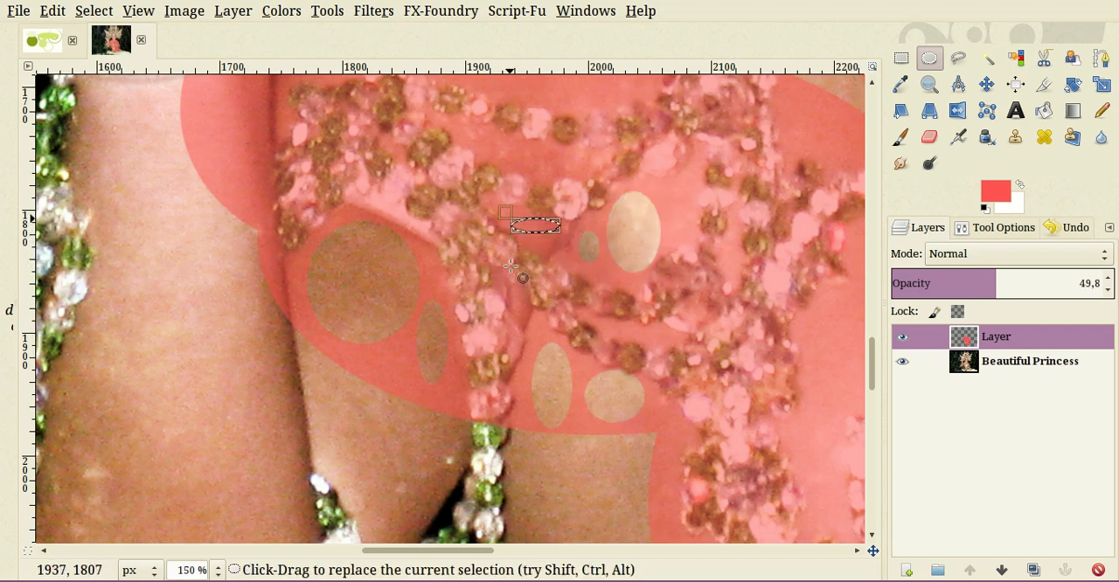
key("Delete")
- Cut ellipses from the red covering the forearm and the skin along the outer side of the diagonal bead strand
left_click_drag(195, 86, 199, 95)
left_click_drag(200, 148, 264, 189)
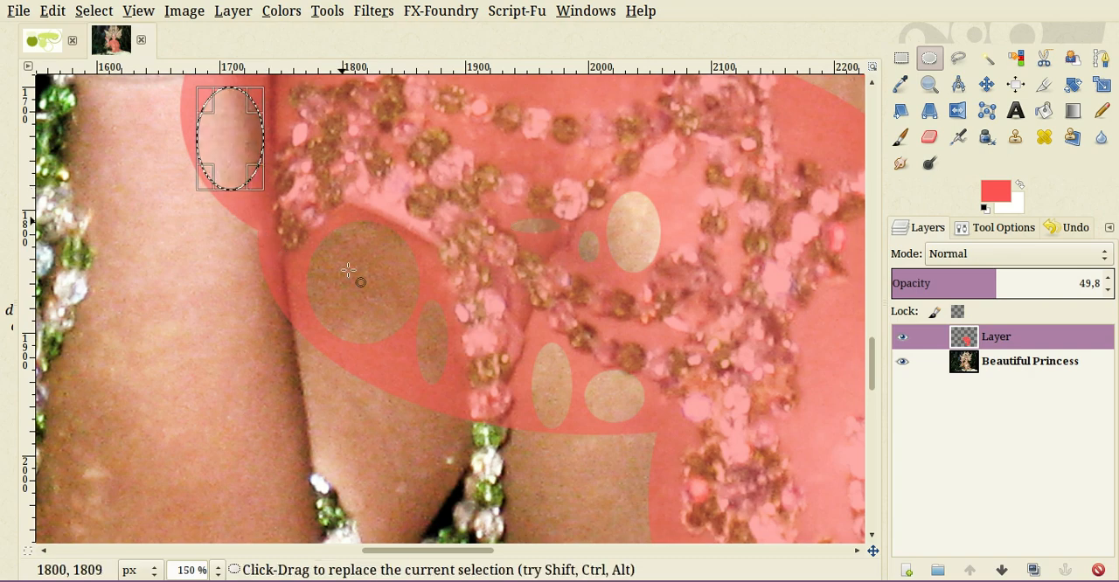
scroll(359, 288, "up", 5)
key("Delete")
left_click_drag(306, 231, 374, 302)
key("Delete")
left_click_drag(419, 212, 399, 239)
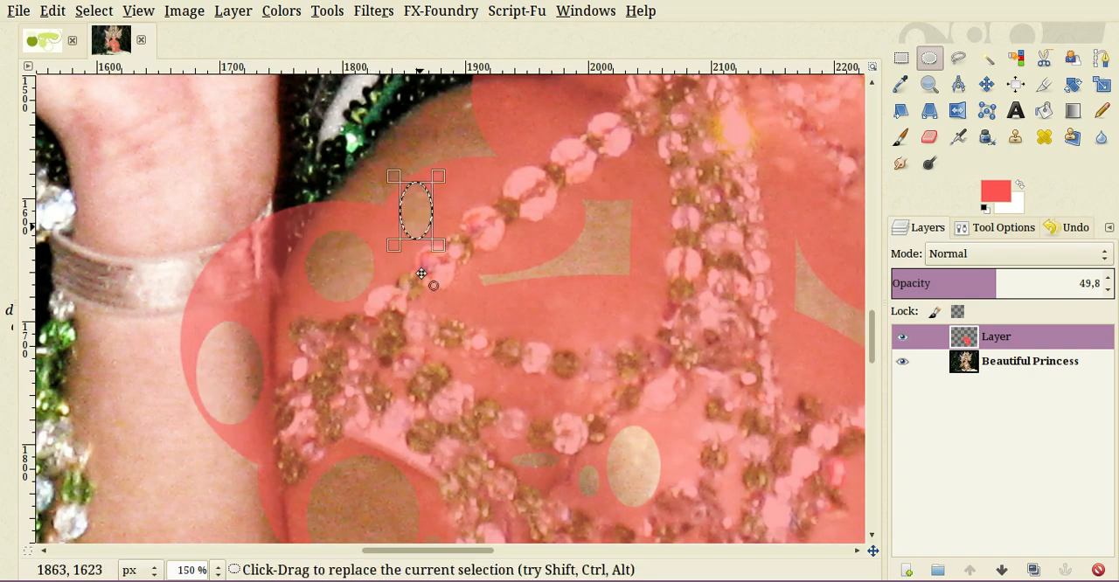
key("Delete")
left_click_drag(452, 166, 471, 199)
left_click_drag(473, 247, 482, 201)
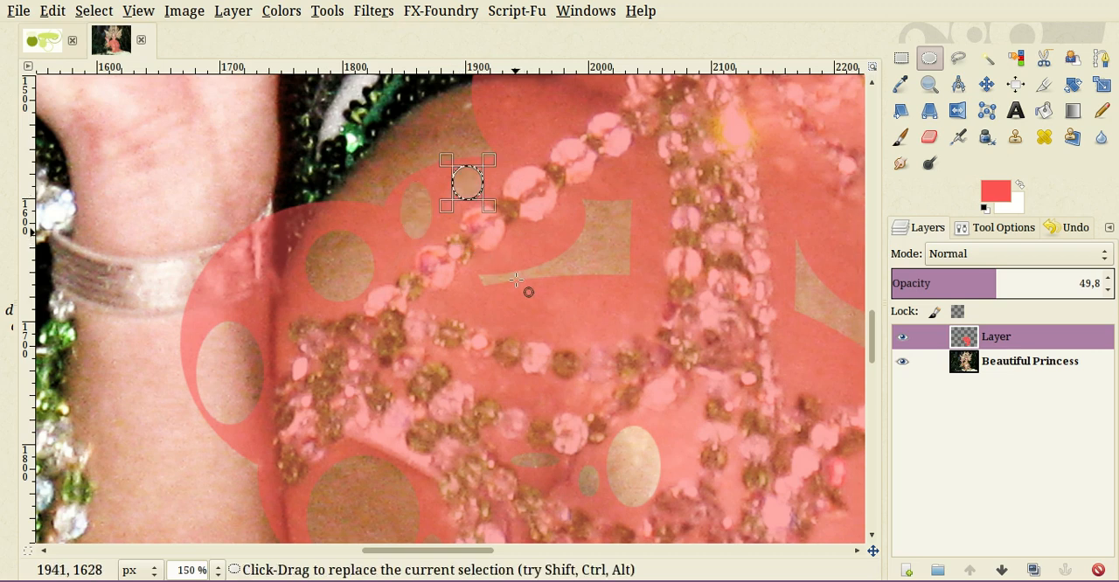
- Clear small ellipses of red from the skin enclosed by the diagonal strand, the horizontal strand and the vertical bead band
left_click_drag(516, 231, 557, 256)
key("Delete")
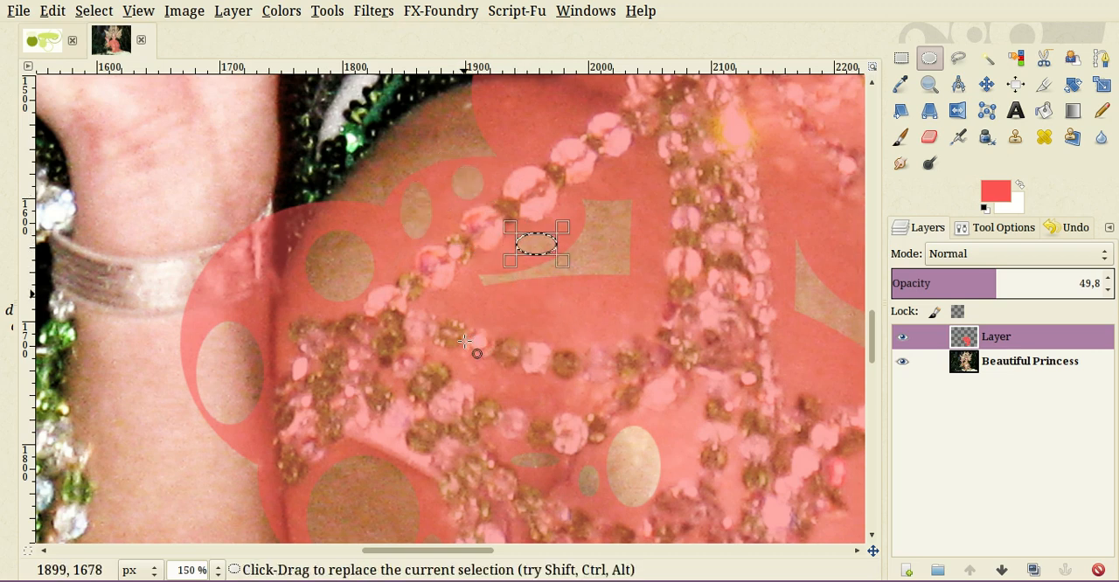
left_click_drag(455, 340, 553, 378)
key("Delete")
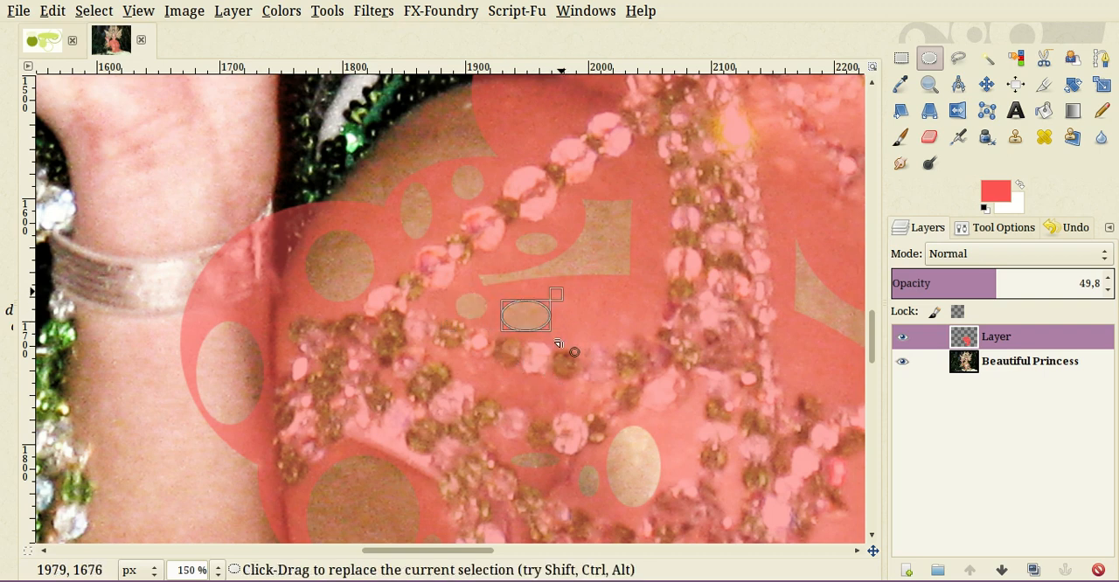
left_click_drag(563, 339, 563, 377)
key("Delete")
left_click_drag(653, 256, 642, 312)
key("Delete")
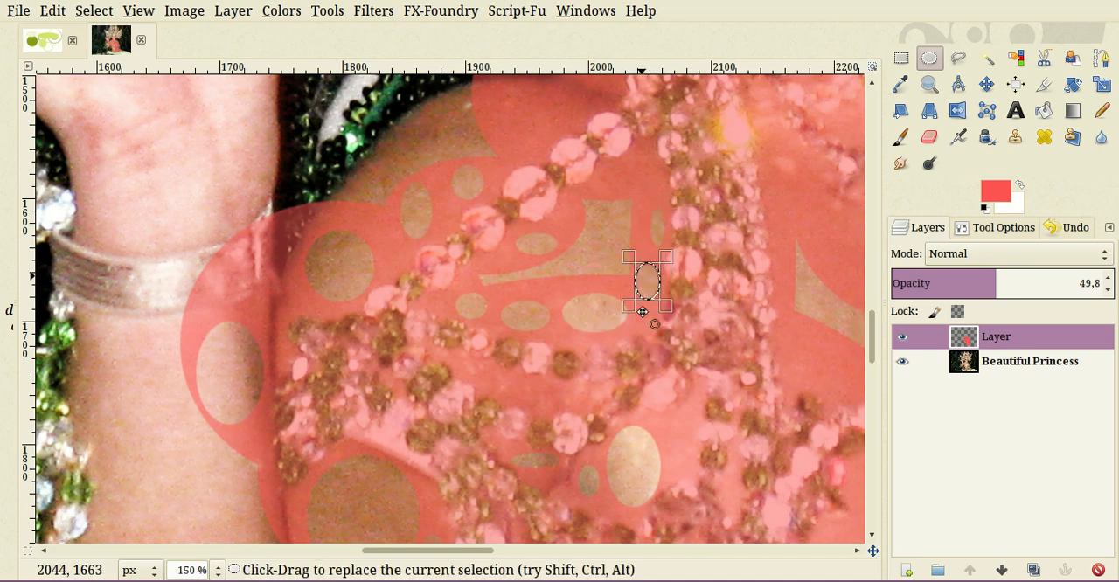
left_click_drag(620, 158, 657, 195)
key("Delete")
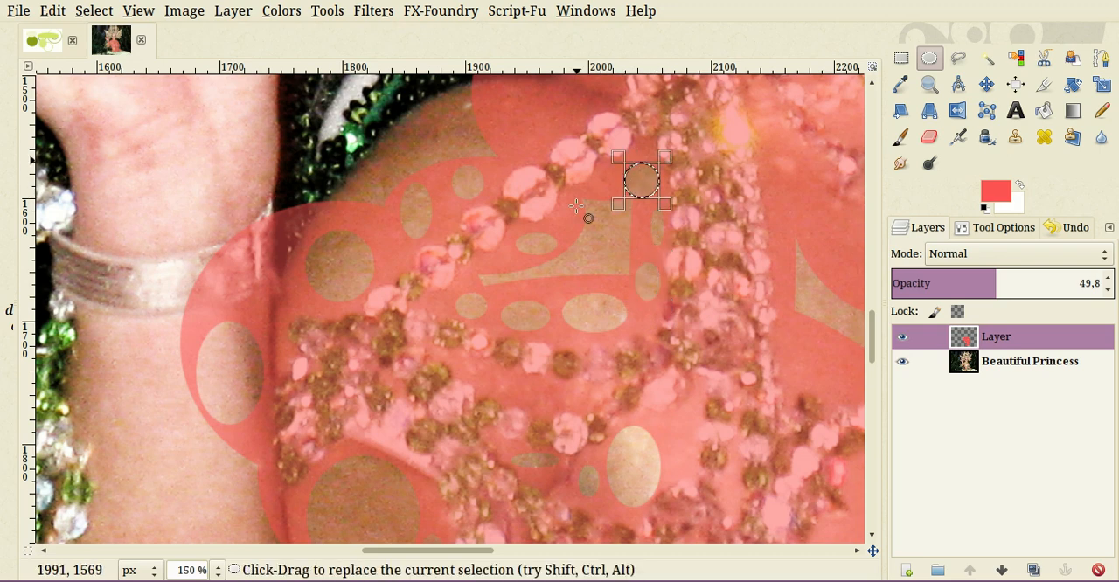
- Cut two elliptical holes in the red above the diagonal bead strand and two small ones just below it
scroll(575, 182, "up", 3)
left_click_drag(502, 261, 569, 181)
key("Delete")
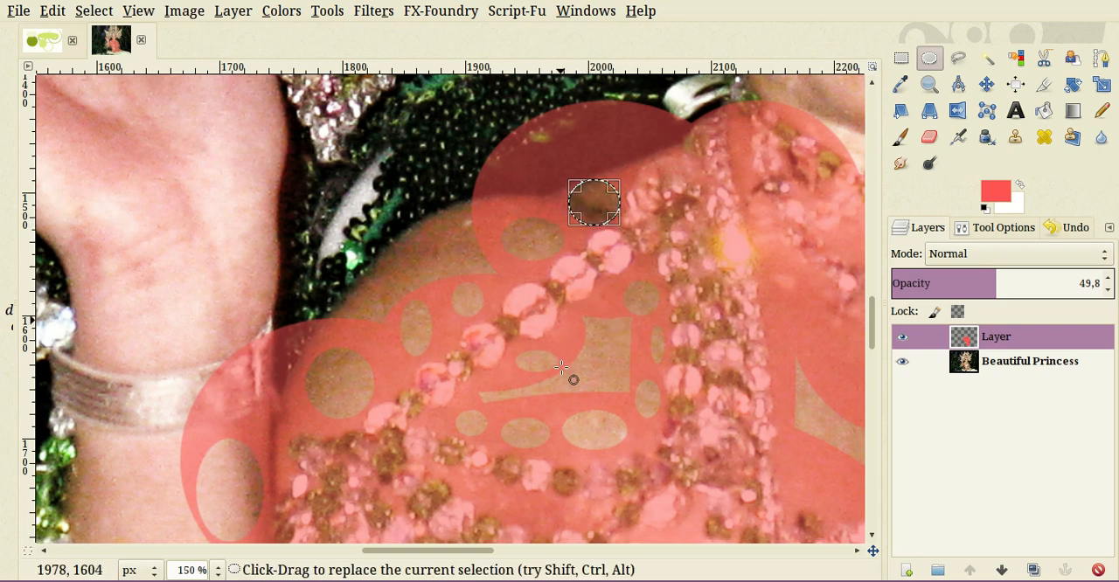
left_click_drag(561, 321, 580, 352)
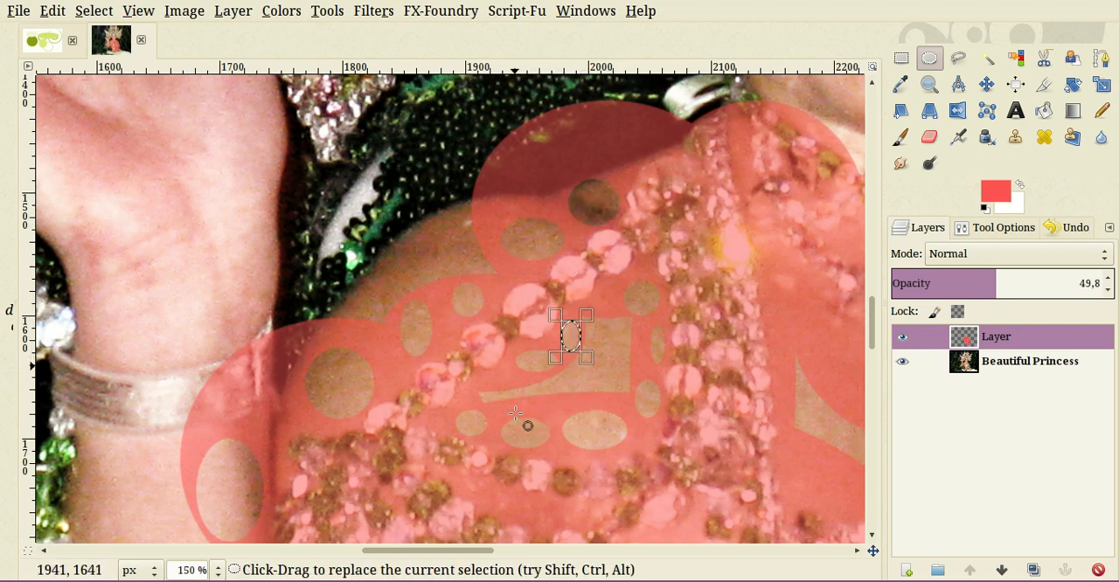
left_click_drag(516, 415, 491, 412)
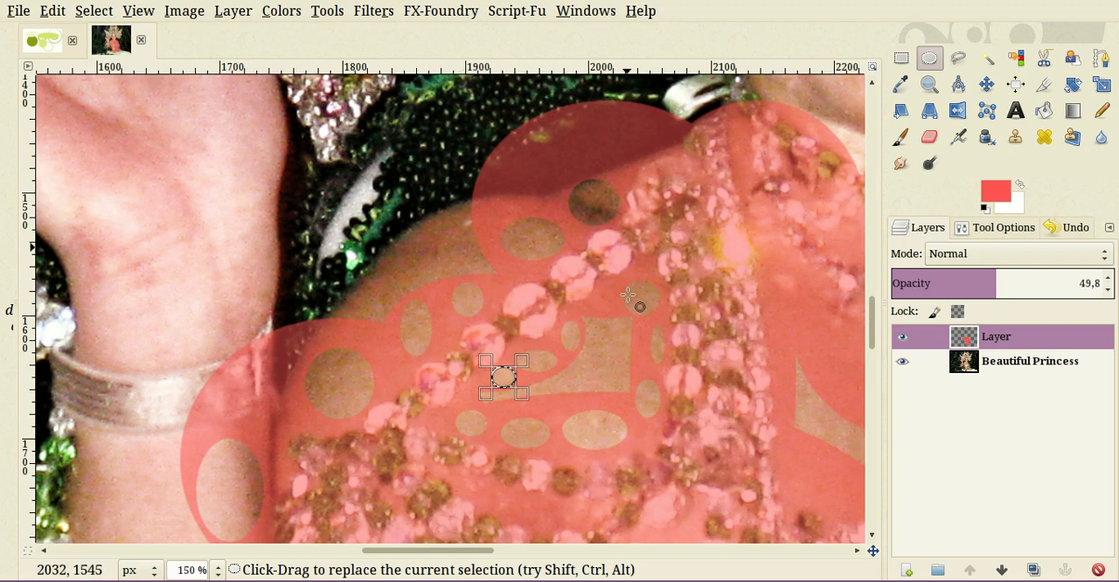
- Remove a small ellipse beside the tall pale hole and three round ones on the skin right of the vertical bead band
left_click_drag(737, 353, 502, 193)
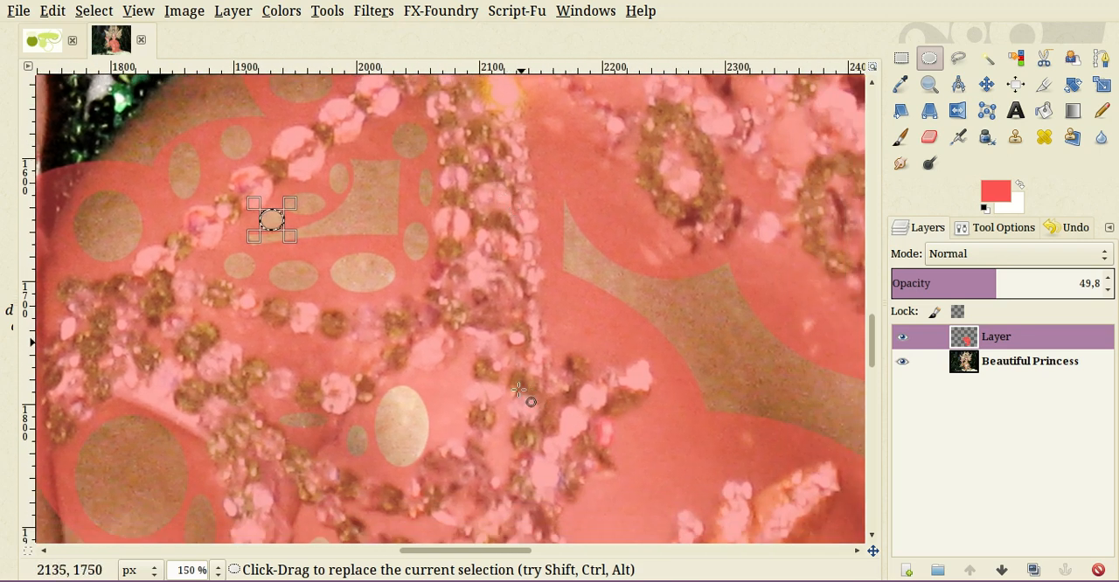
left_click_drag(458, 367, 437, 429)
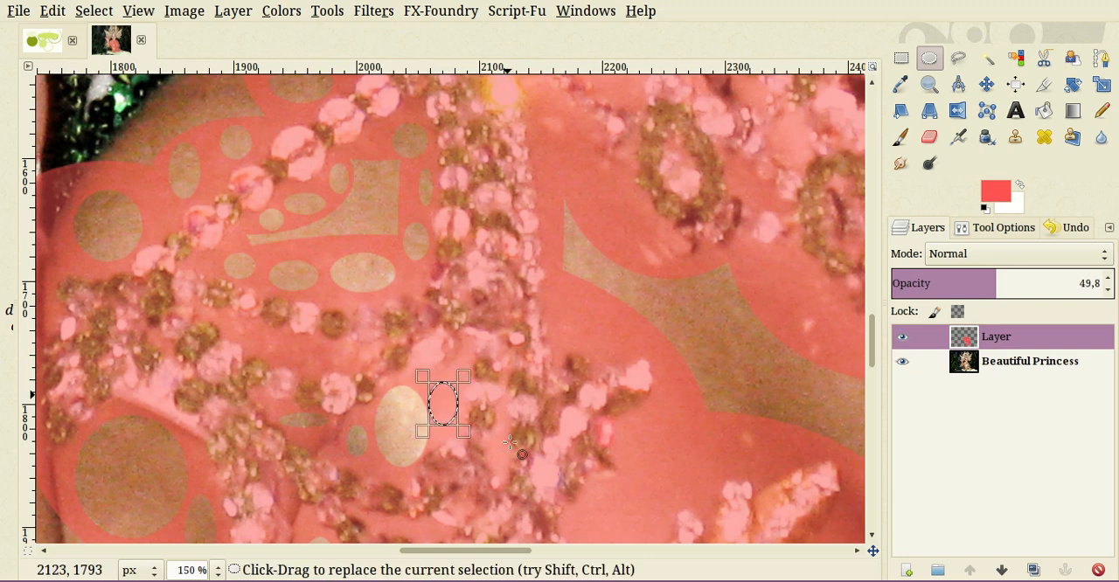
left_click_drag(547, 288, 646, 404)
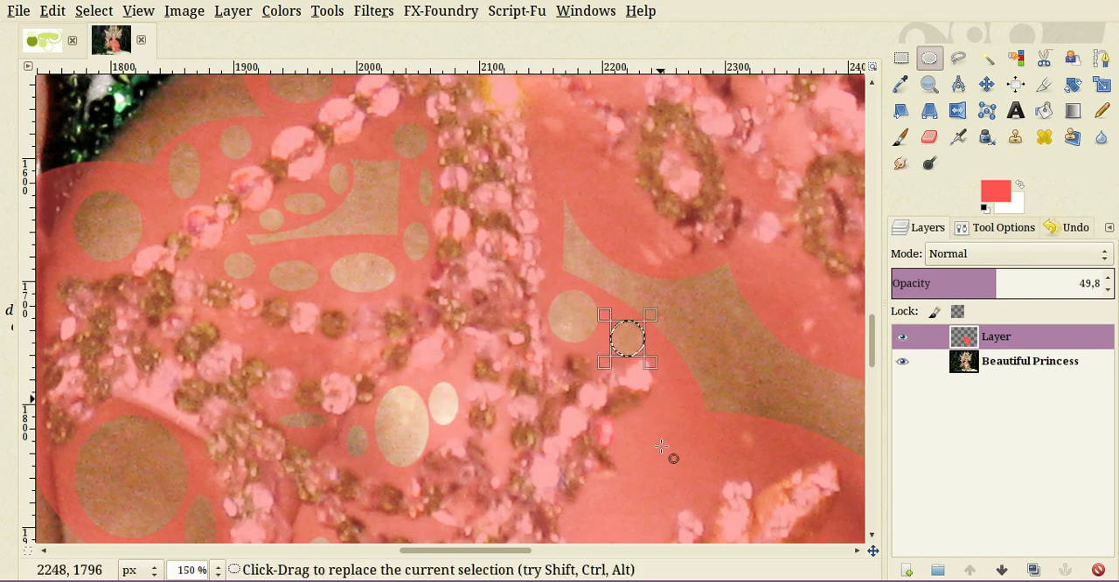
left_click_drag(662, 445, 710, 494)
- Cut round holes in the red over the skin around the beaded flower's upper left and down the narrow gap beside it
scroll(659, 435, "down", 3)
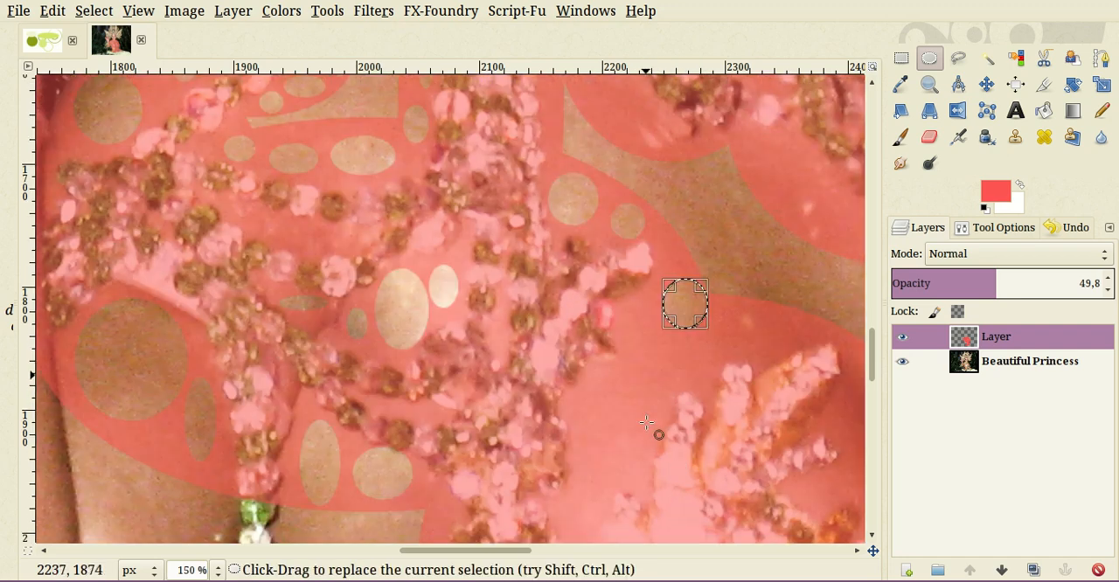
left_click_drag(642, 370, 682, 411)
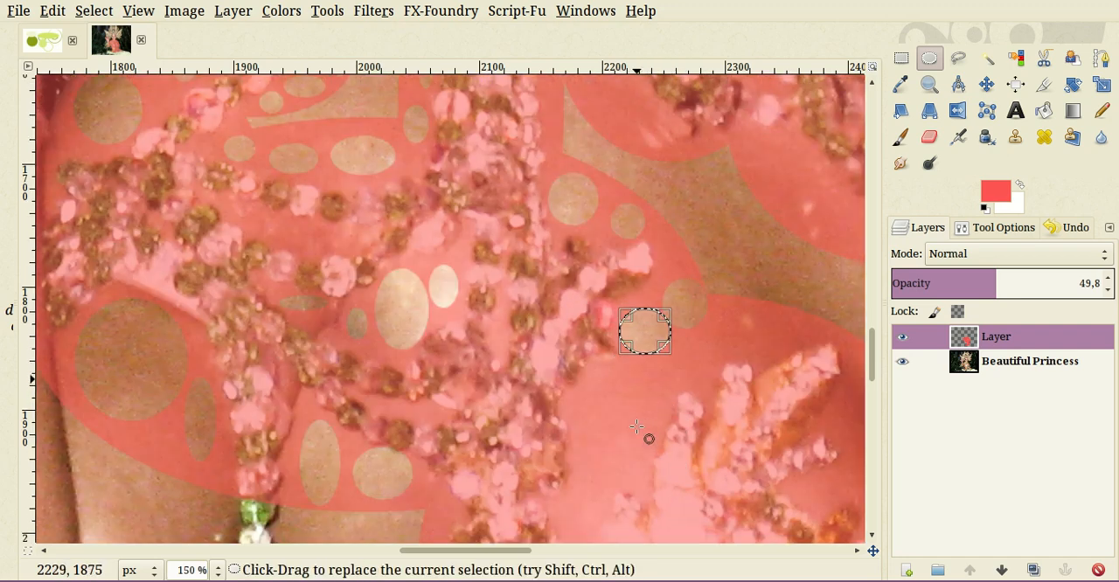
left_click_drag(587, 420, 656, 498)
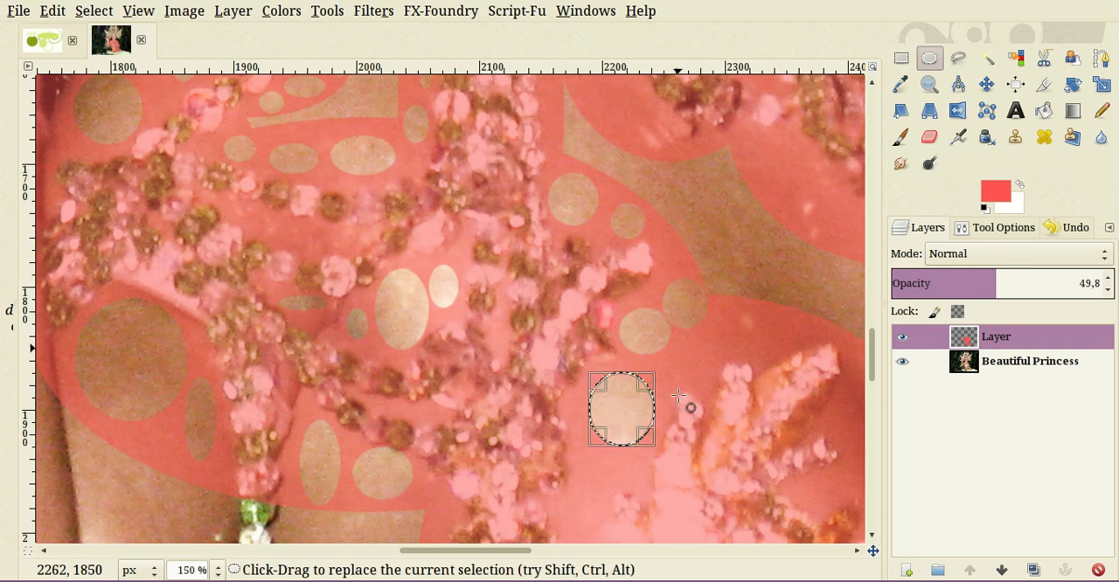
left_click_drag(670, 343, 714, 380)
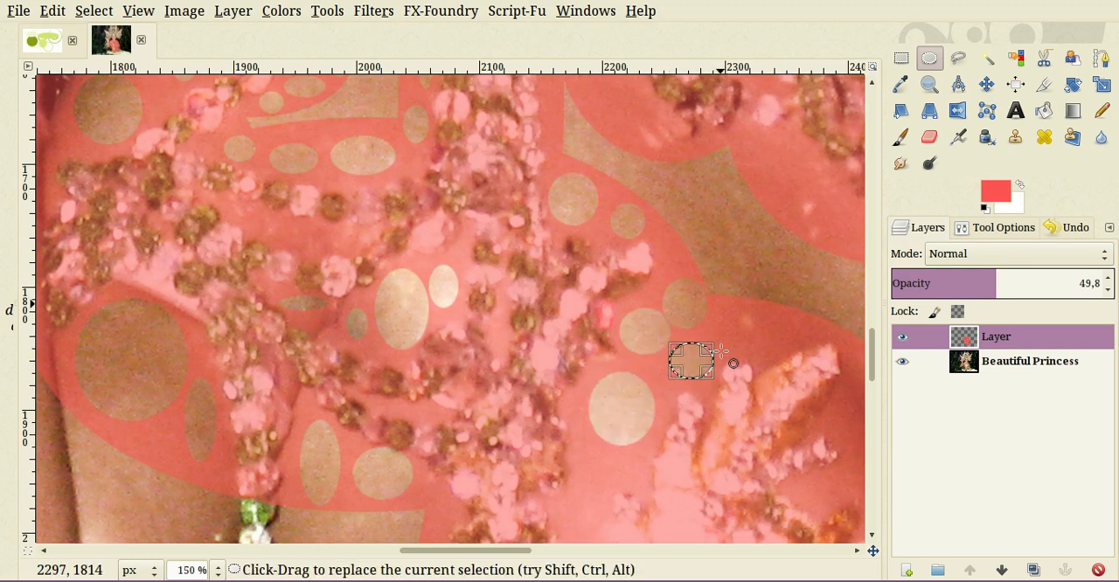
left_click_drag(720, 303, 741, 341)
left_click_drag(742, 390, 777, 407)
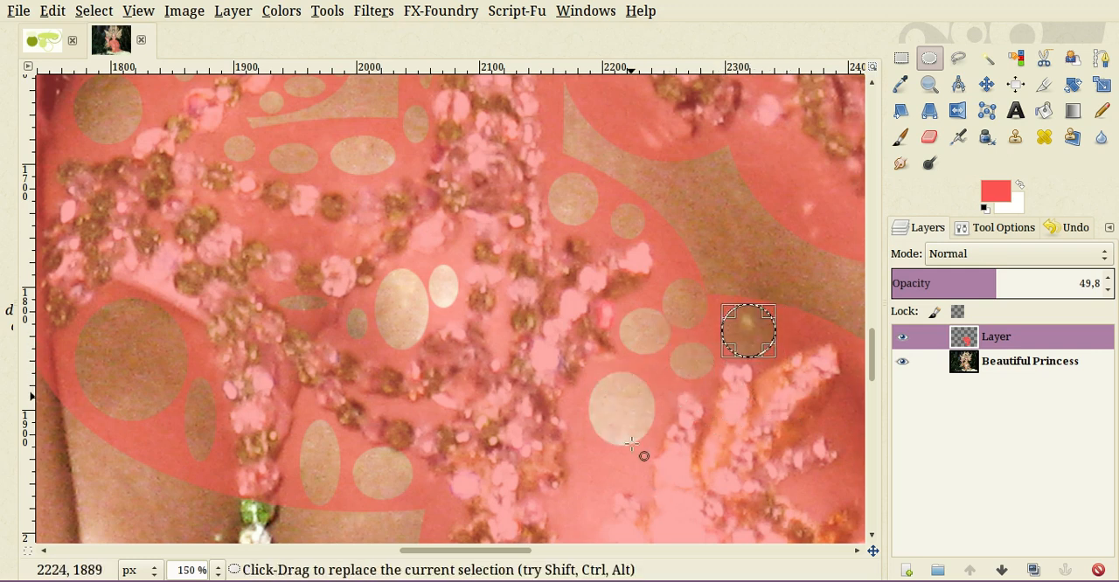
scroll(612, 447, "down", 5)
left_click_drag(577, 255, 617, 410)
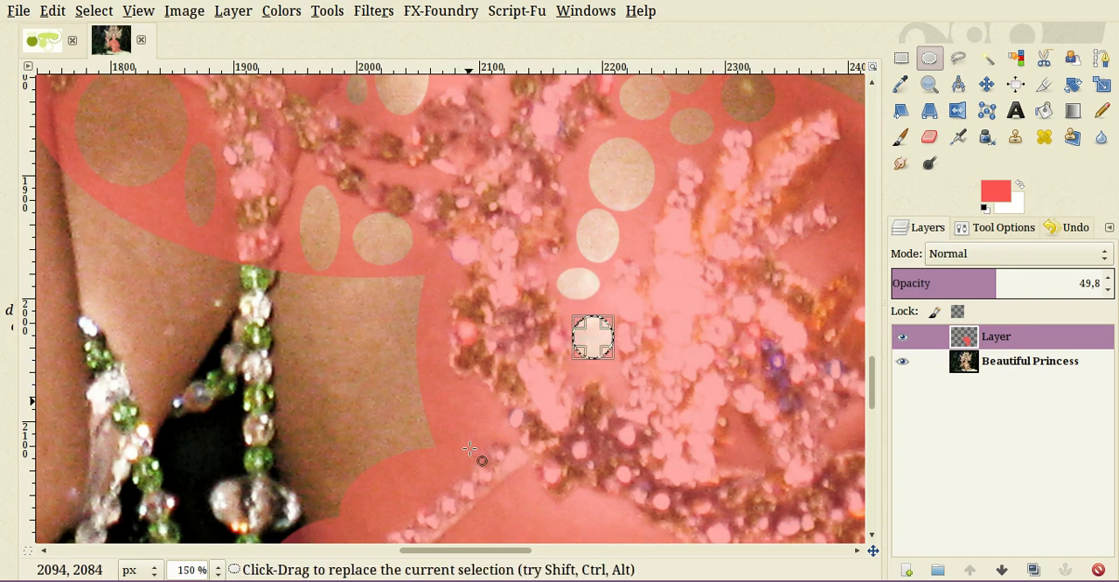
- Delete ellipses of red along the outer side of the slanted lower bead strap, including one about 24 × 60 px
scroll(469, 449, "down", 5)
left_click_drag(445, 202, 491, 260)
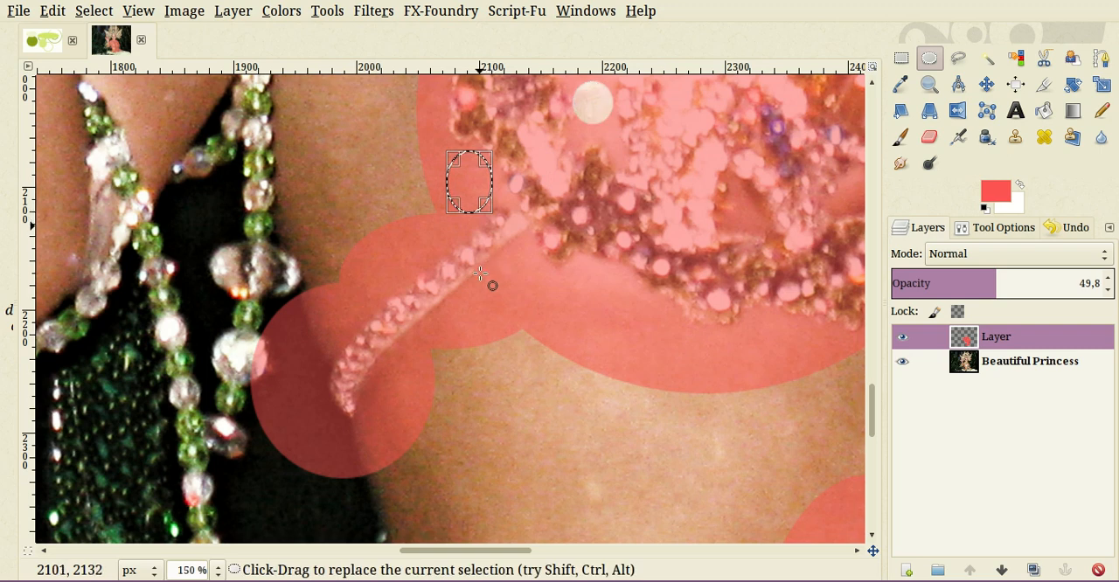
key("Delete")
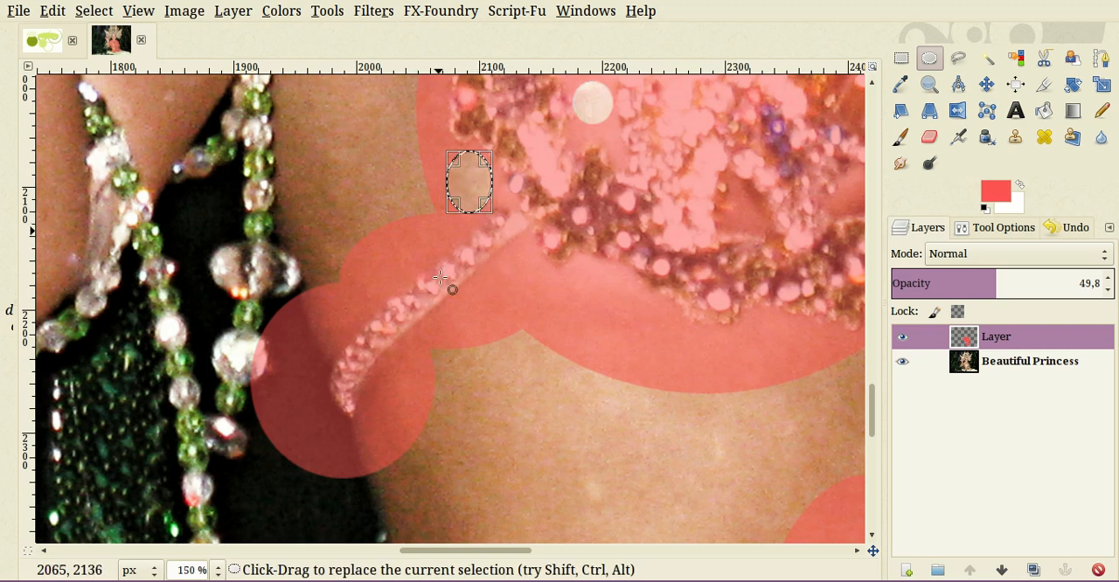
left_click_drag(440, 230, 337, 340)
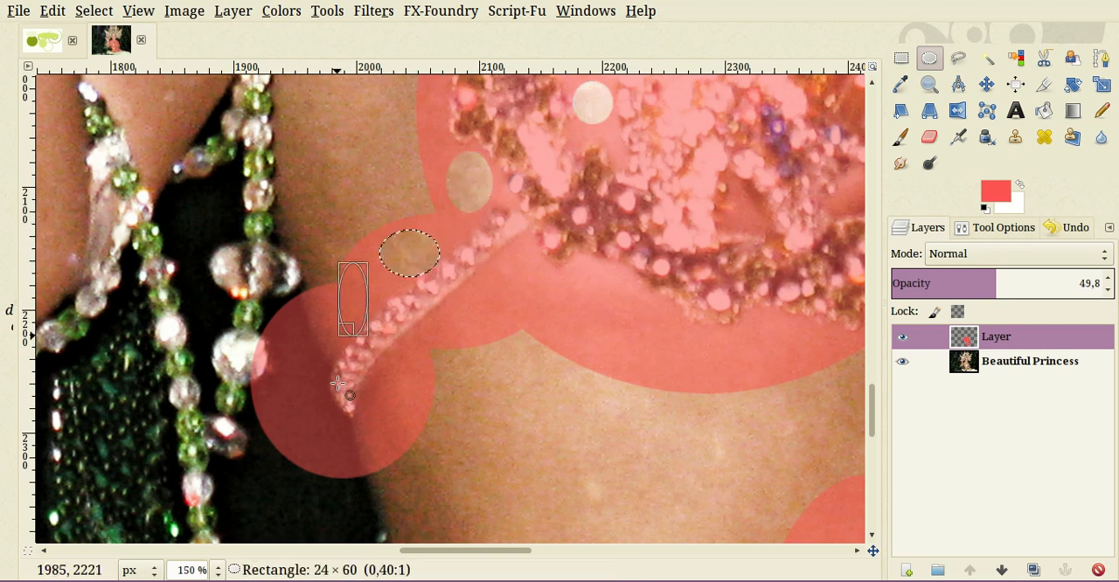
left_click_drag(337, 383, 287, 439)
key("Delete")
key("Delete")
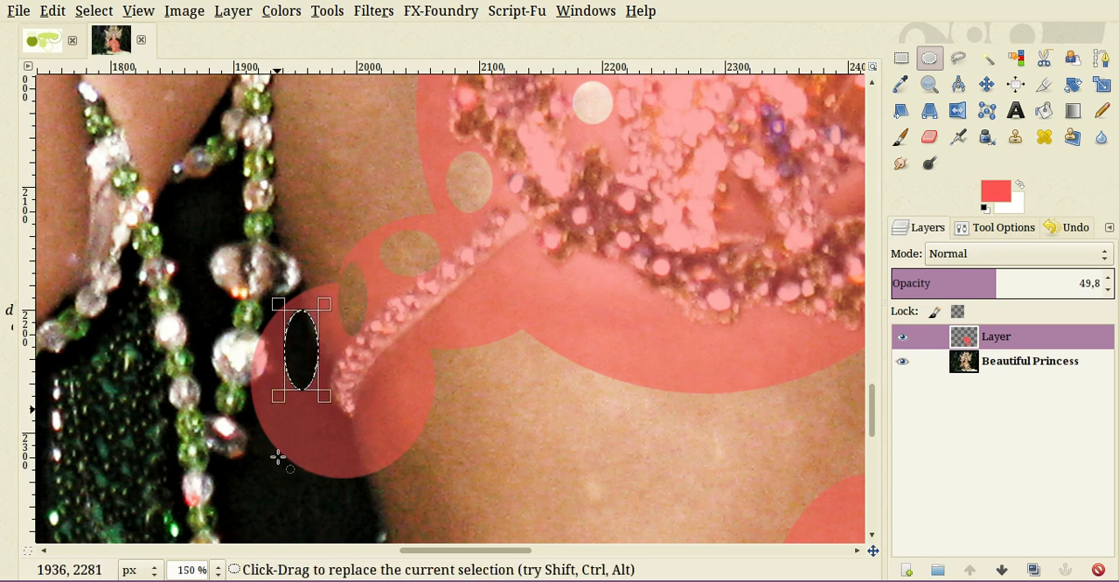
- Cut an ellipse about 52 × 46 px from the red over the dark background below the strap's outer end
left_click_drag(308, 319, 303, 437)
left_click_drag(274, 402, 338, 457)
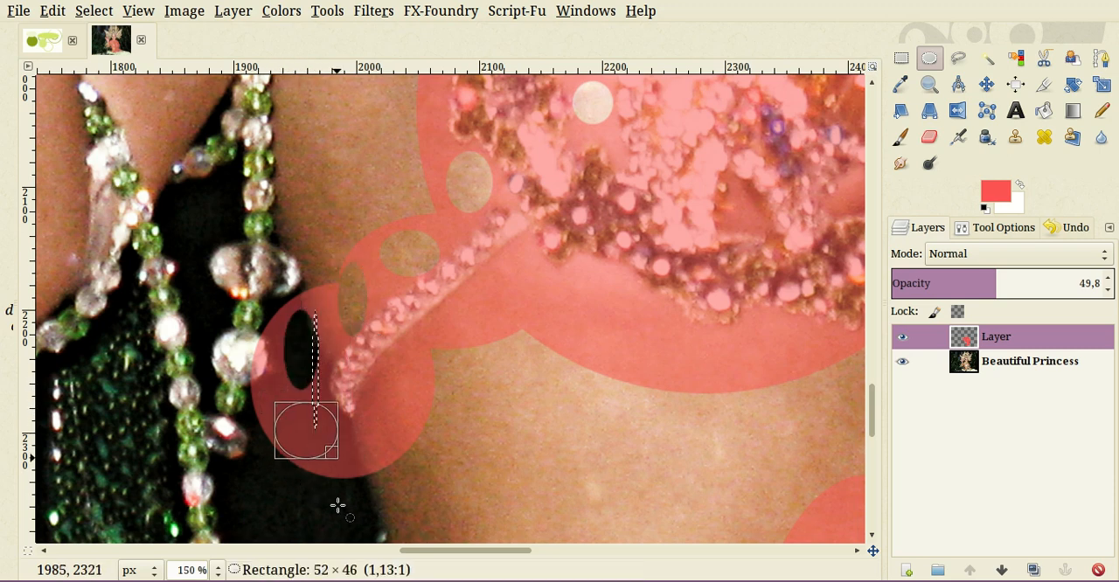
left_click_drag(338, 505, 338, 506)
key("Delete")
- Clear four ellipses of red along the inner side of the slanted bead strap, from its lower end up to the trim
left_click_drag(408, 437, 363, 492)
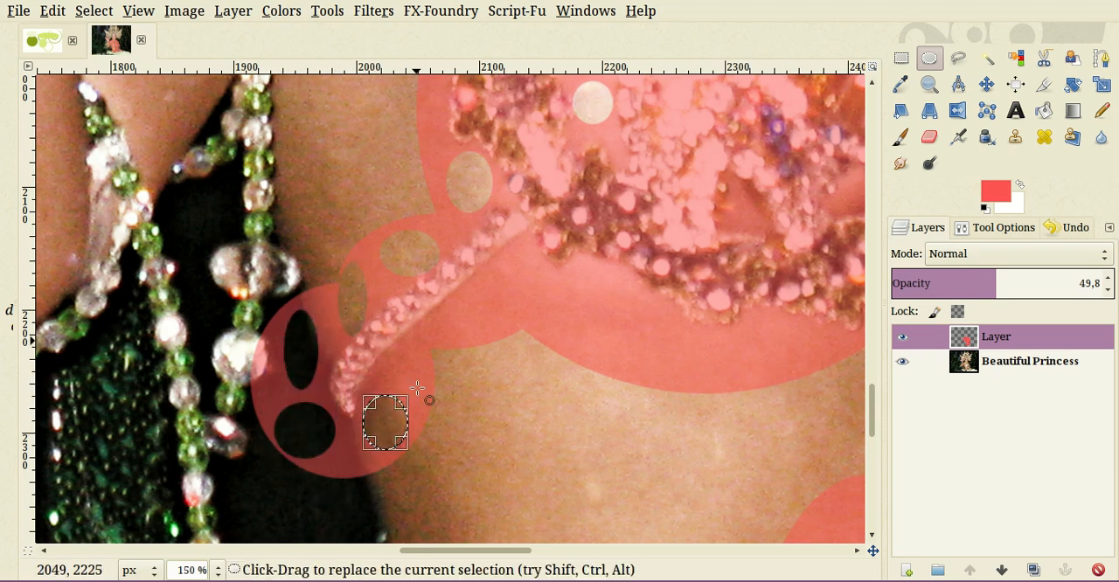
left_click_drag(418, 388, 393, 429)
left_click_drag(448, 355, 491, 390)
key("Delete")
left_click_drag(500, 303, 551, 367)
key("Delete")
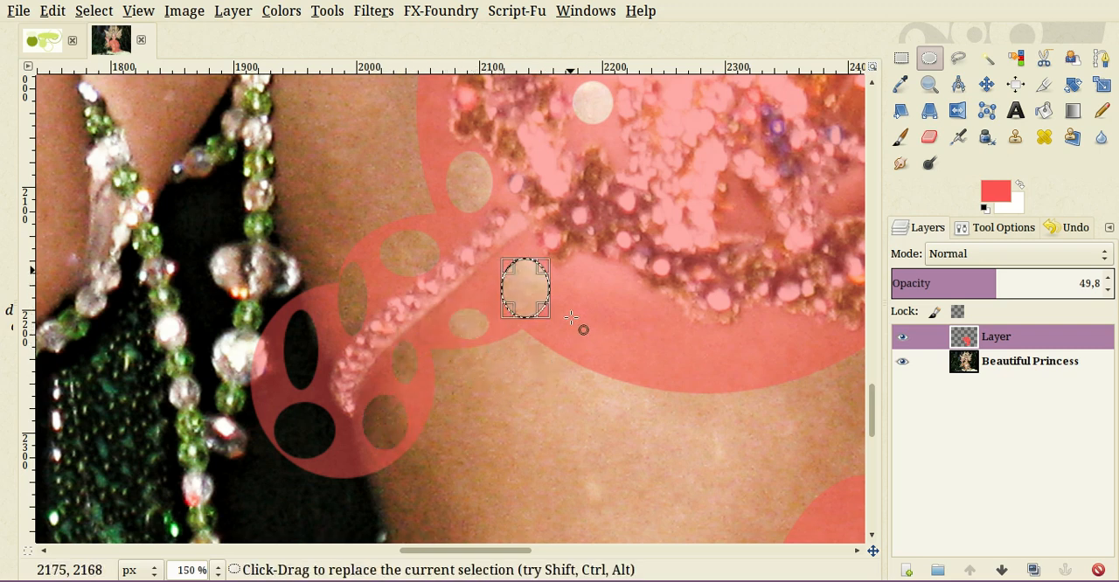
- Cut a row of elliptical holes in the red over the skin beneath the curved beaded trim
left_click_drag(568, 269, 685, 430)
key("Delete")
key("Delete")
left_click_drag(704, 385, 752, 430)
key("Delete")
left_click_drag(759, 361, 509, 346)
key("Delete")
- Delete one narrow and one flat small ellipse from the red between the flower's lower petals and the beaded trim
scroll(500, 294, "up", 4)
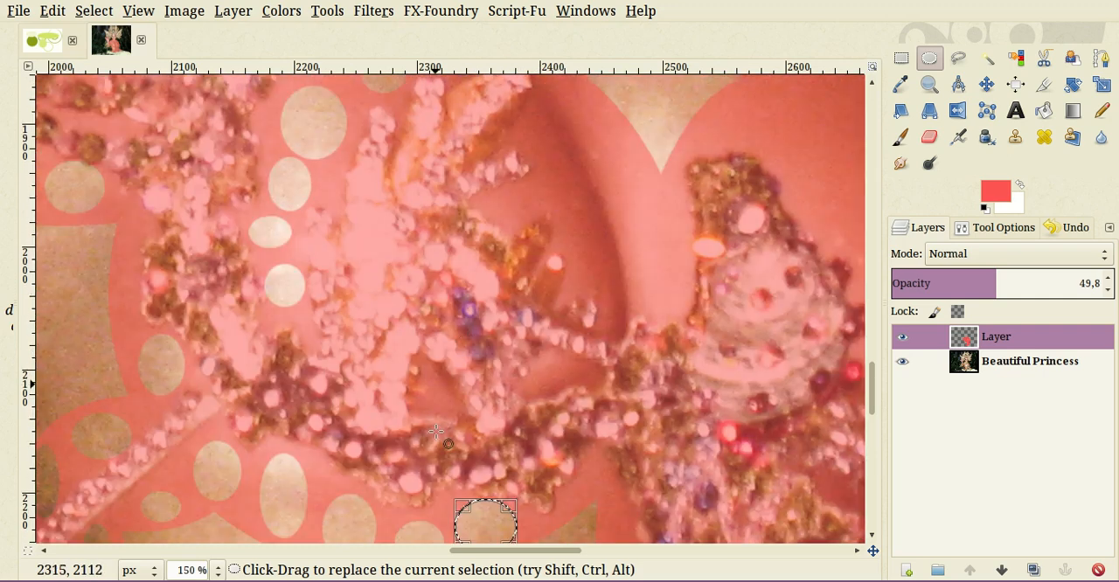
left_click_drag(439, 376, 426, 410)
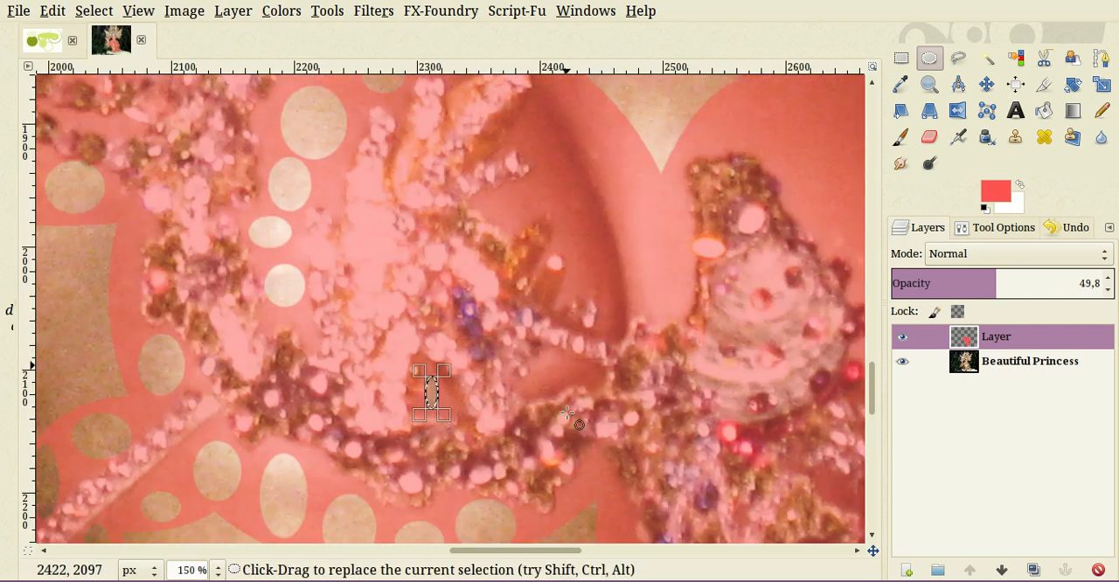
key("Delete")
left_click_drag(536, 361, 577, 385)
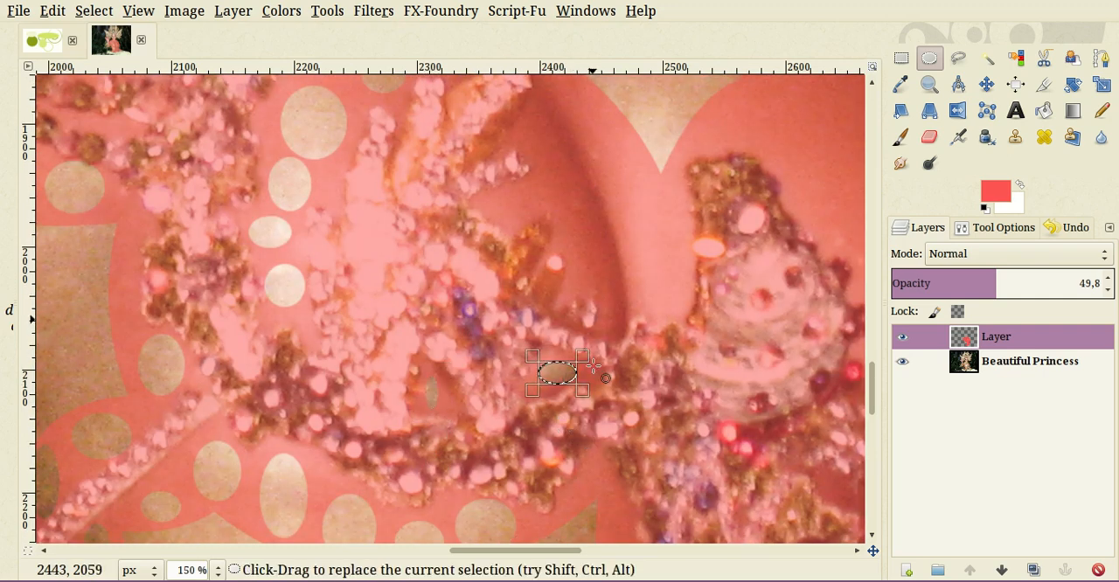
- Cut elliptical holes in the red over the shaded skin right of the flower, the lowest about 85 × 55 px
left_click_drag(572, 226, 675, 294)
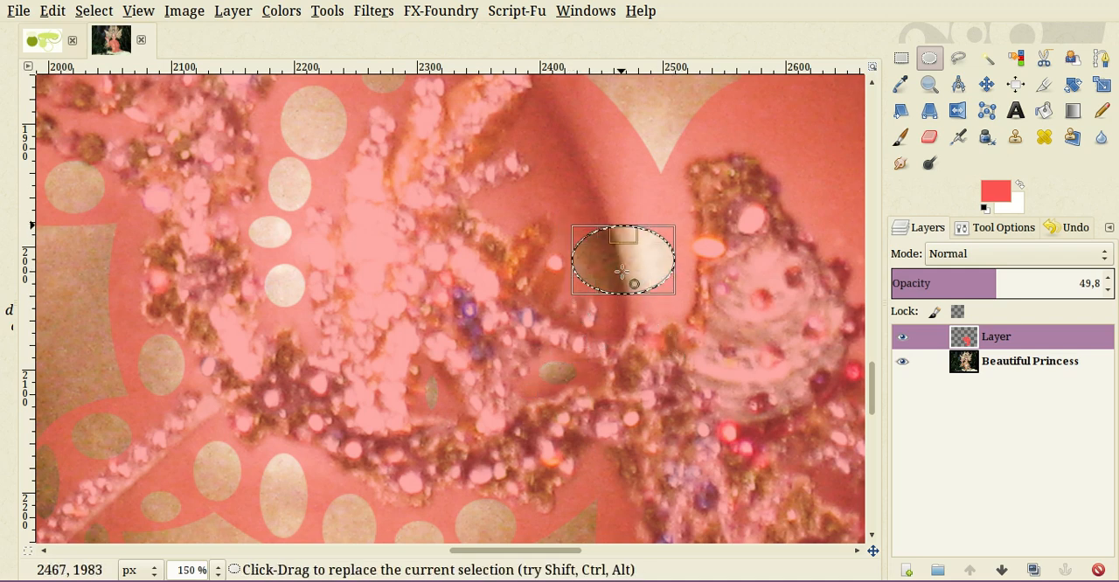
left_click_drag(532, 132, 537, 250)
scroll(543, 241, "up", 3)
left_click_drag(493, 306, 528, 339)
key("Delete")
scroll(470, 378, "down", 2)
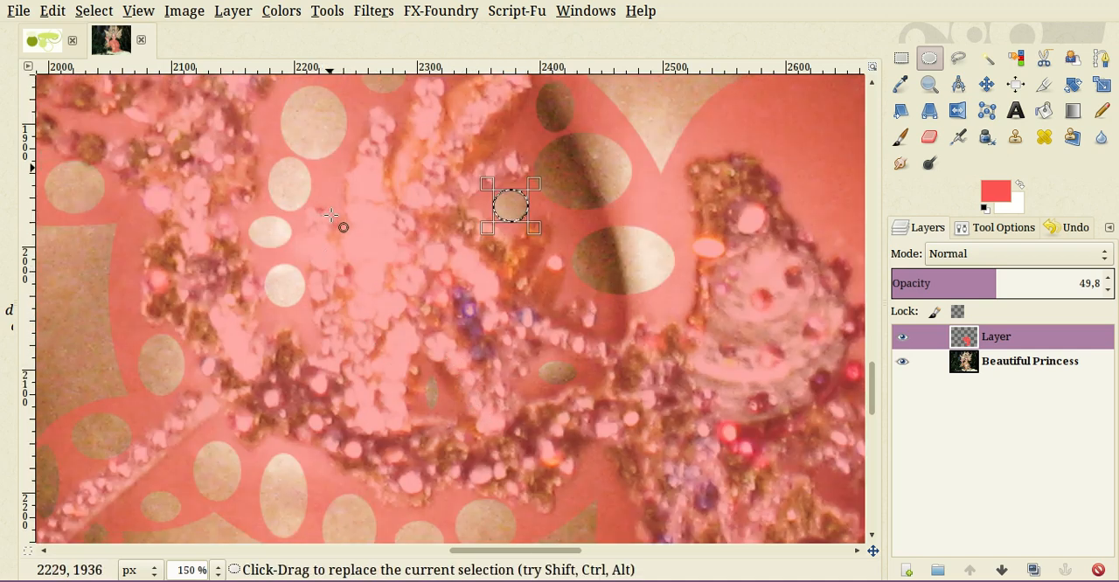
- Cut four small elliptical holes in the red around the column of larger holes beside the flower's petals
left_click_drag(339, 168, 320, 192)
key("Delete")
left_click_drag(258, 109, 282, 138)
left_click_drag(354, 90, 367, 108)
key("Delete")
left_click_drag(292, 304, 310, 326)
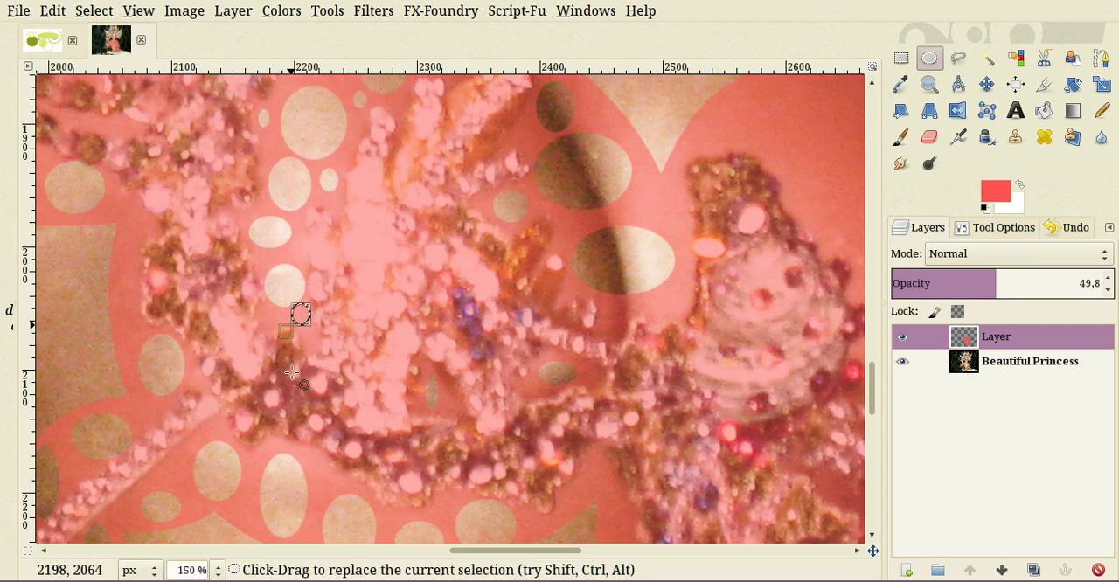
key("Delete")
- Preview the hole pattern across the whole costume with the red layer at 100 opacity, and return the opacity to 49
scroll(452, 381, "down", 4)
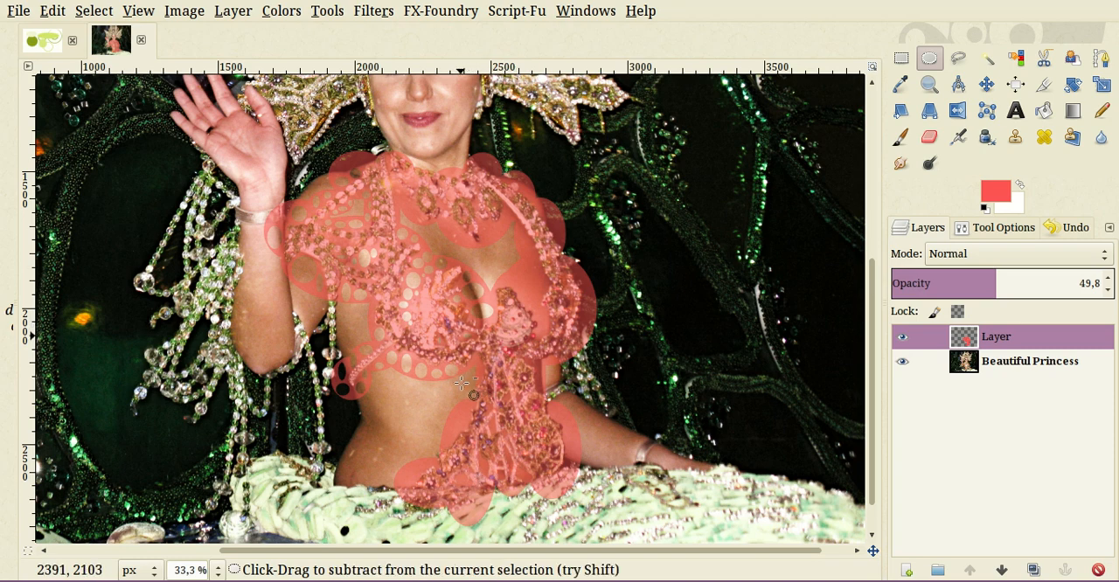
scroll(465, 384, "down", 1)
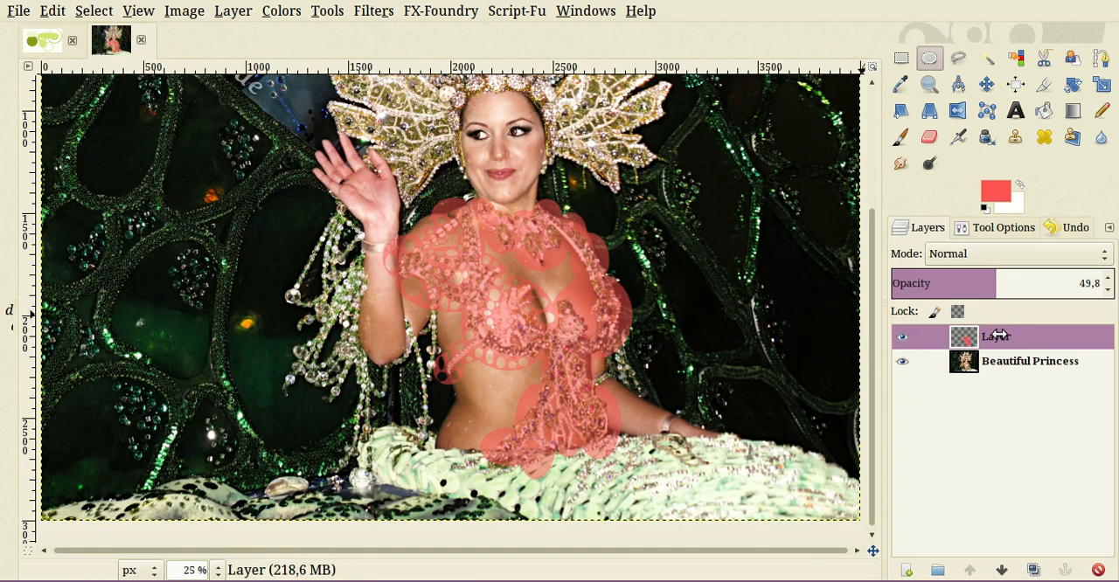
left_click_drag(995, 333, 1103, 293)
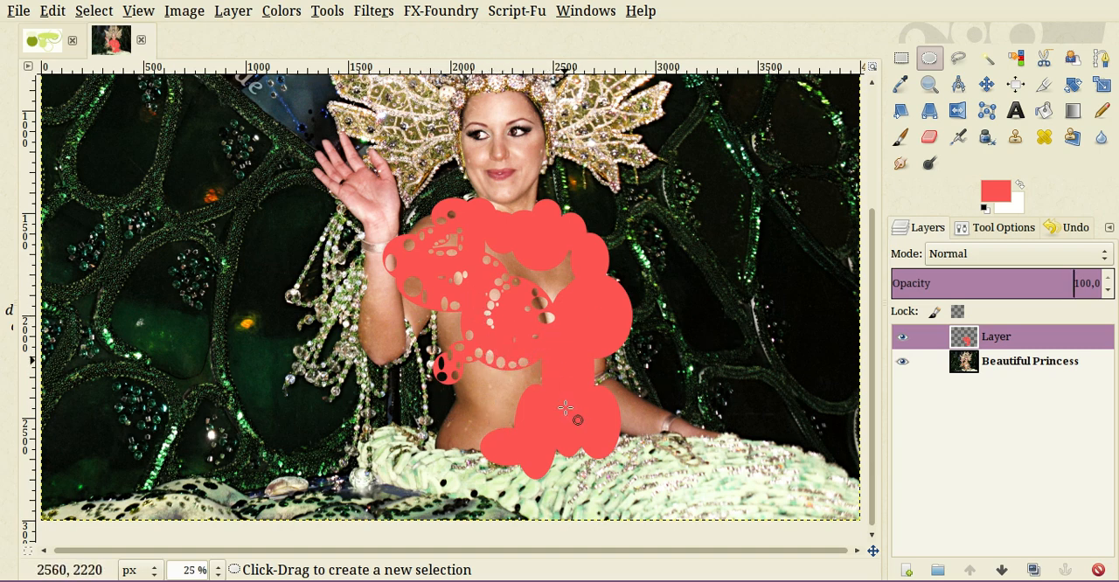
scroll(565, 409, "up", 1)
scroll(577, 412, "up", 3)
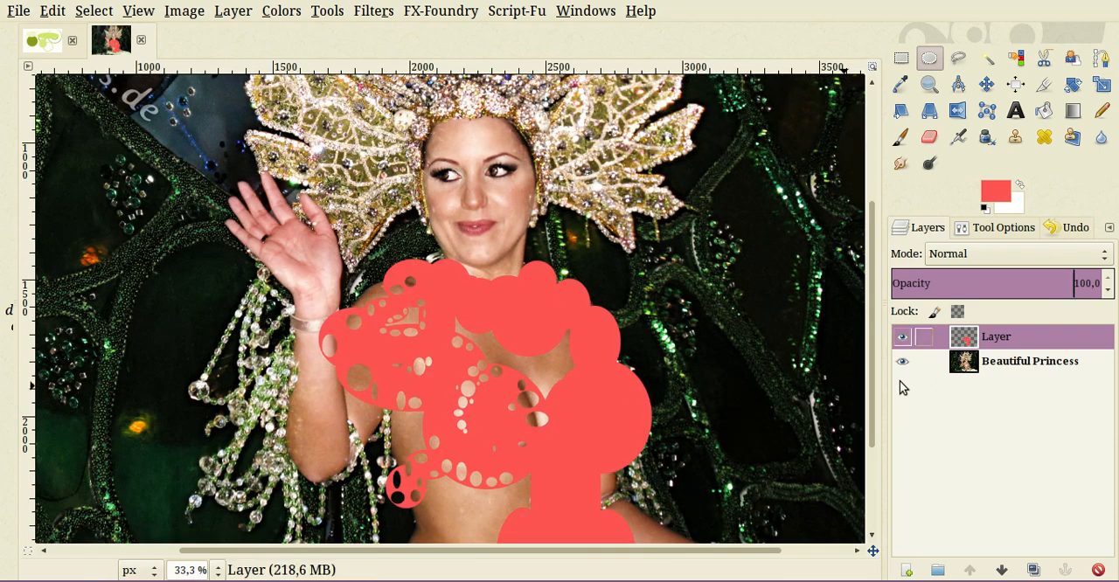
left_click_drag(872, 365, 869, 407)
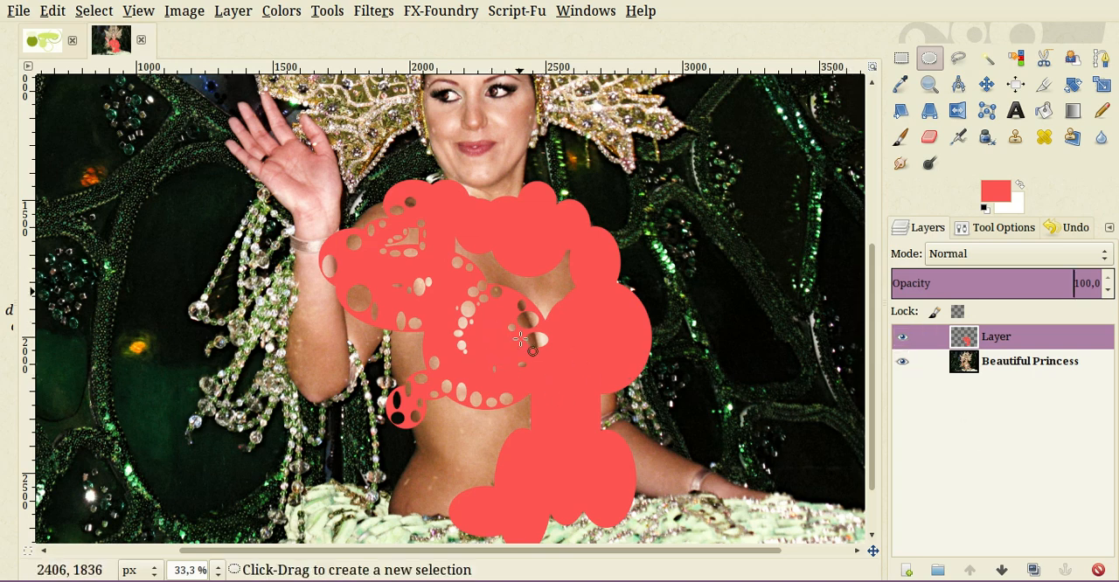
scroll(516, 282, "up", 1)
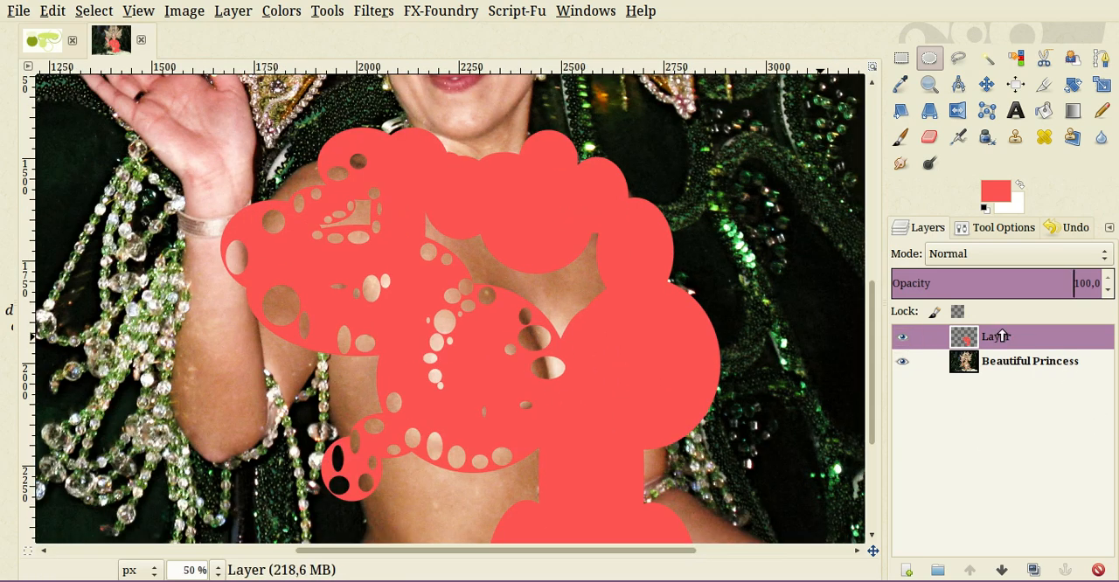
left_click(995, 277)
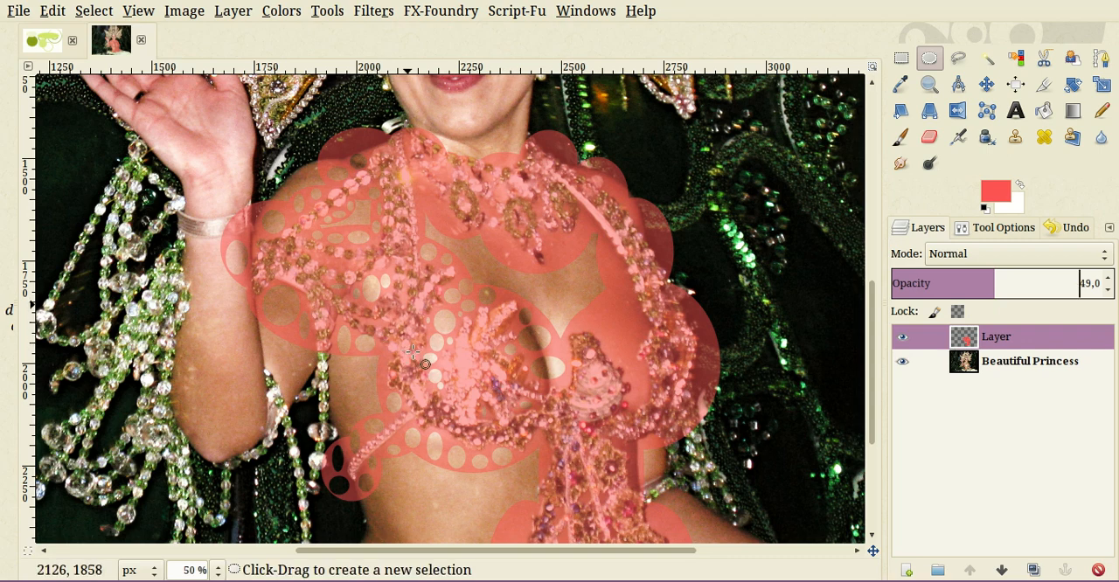
- Cut two large elliptical holes beside the necklace's middle pendant, about 67 × 64 px and 62 × 53 px
scroll(525, 296, "up", 2)
scroll(620, 337, "up", 1)
left_click_drag(587, 221, 669, 299)
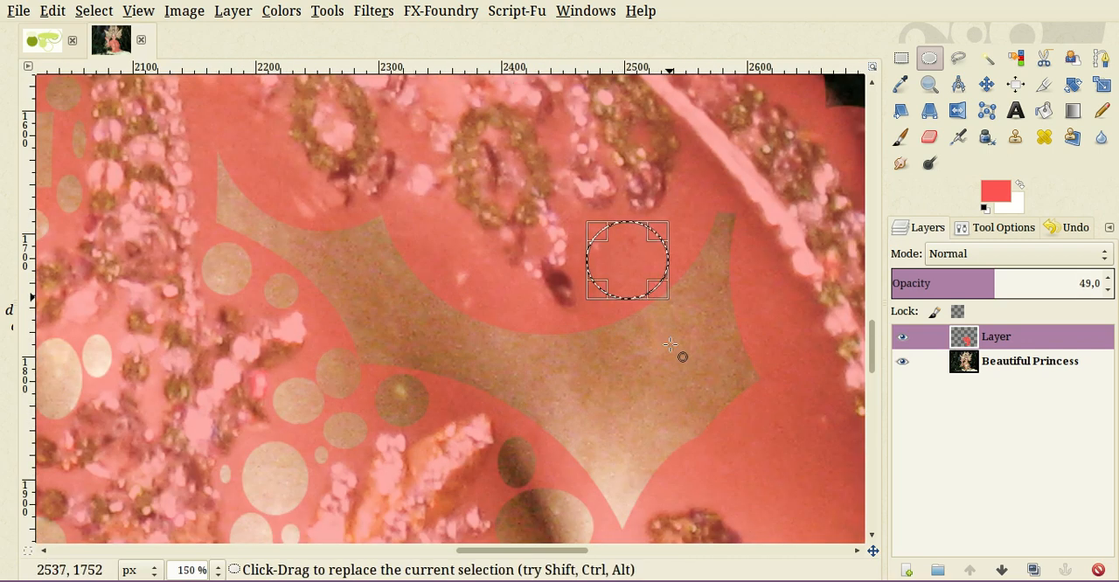
left_click_drag(418, 222, 494, 286)
left_click_drag(493, 333, 493, 333)
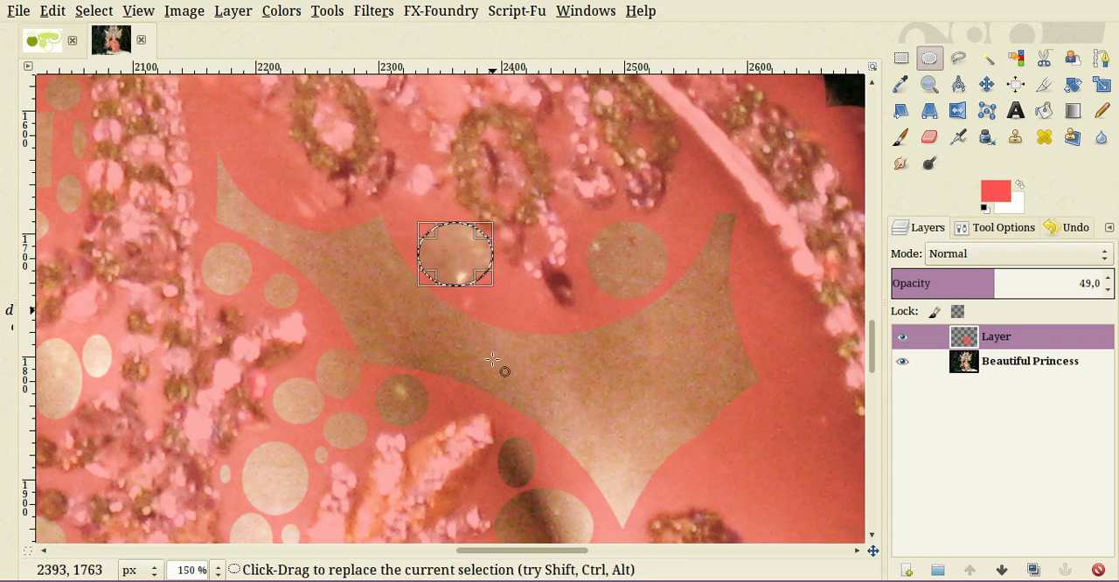
- Clear four more ellipses from the red along the neckline, around and between the left and middle necklace pendants
left_click_drag(244, 181, 430, 284)
key("Delete")
key("Delete")
key("Delete")
left_click_drag(385, 164, 414, 198)
- Delete one round hole left of the necklace's left pendant and two smaller ones on either side of the middle pendant's tip
key("Delete")
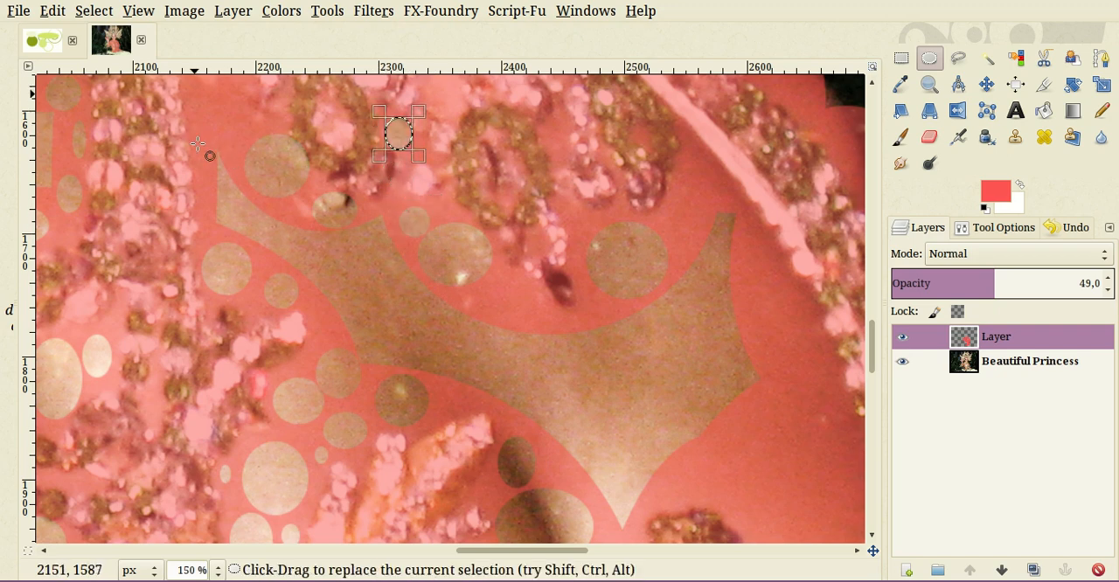
left_click_drag(198, 96, 253, 147)
key("Delete")
left_click_drag(489, 276, 539, 324)
key("Delete")
left_click_drag(584, 295, 608, 325)
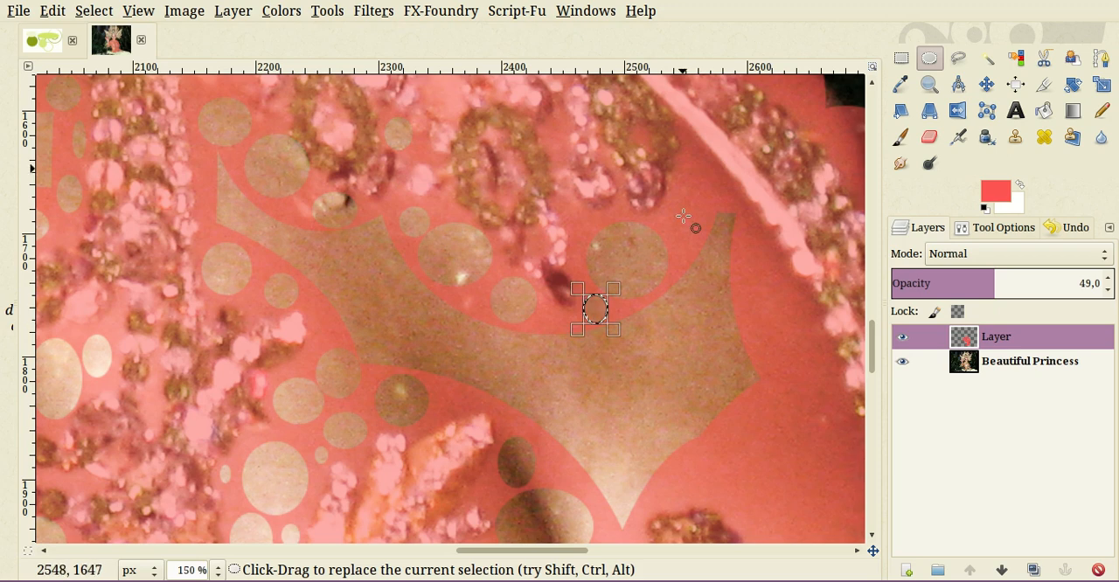
key("Delete")
- Cut three upright elliptical holes in the red over the skin along the inner side of the right beaded strap
left_click_drag(685, 168, 834, 432)
key("Delete")
- Cut one large and one small upright ellipse in the red right of the V-shaped neckline point, above the right flower
key("Delete")
- Clear small ellipses from the red below the neckline point and around the two large shaded holes between the flowers
key("Delete")
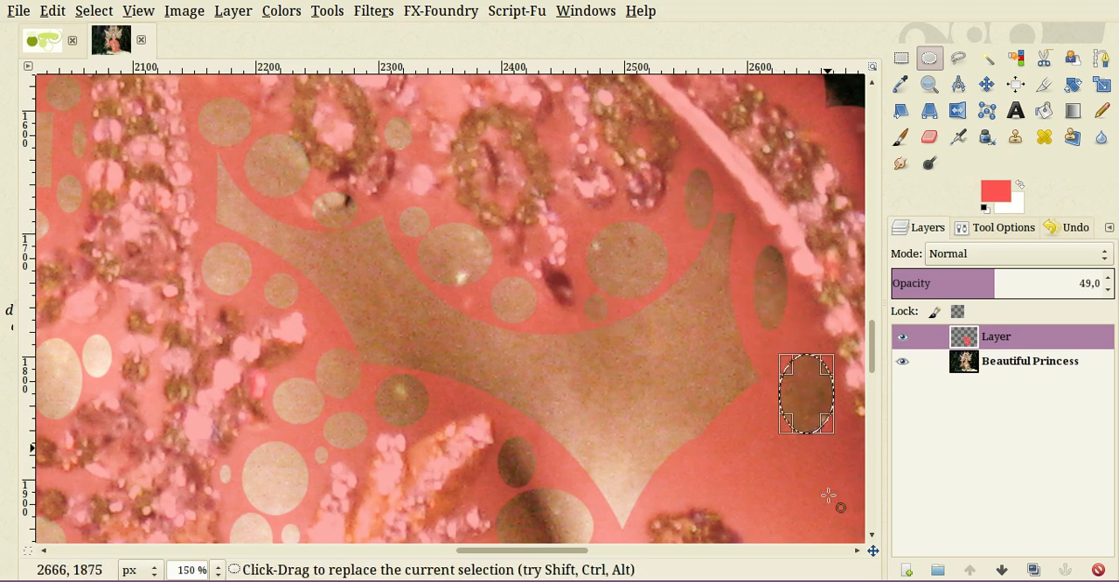
scroll(790, 367, "down", 5)
left_click_drag(770, 181, 710, 268)
left_click_drag(687, 230, 668, 264)
key("Delete")
left_click_drag(599, 308, 640, 327)
key("Delete")
left_click_drag(642, 410, 616, 435)
key("Delete")
left_click_drag(528, 341, 538, 348)
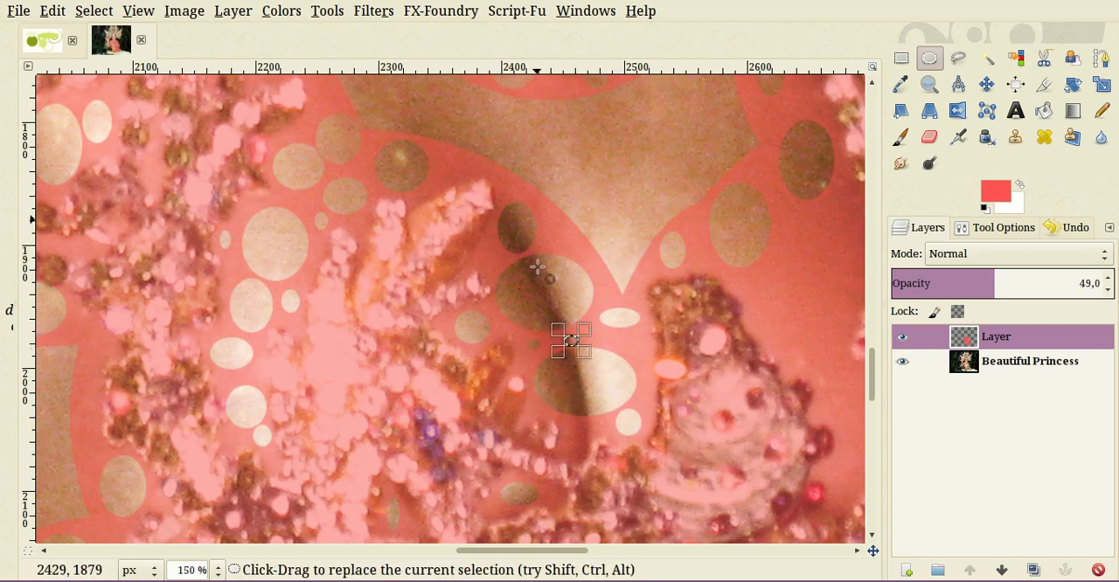
left_click_drag(542, 262, 566, 296)
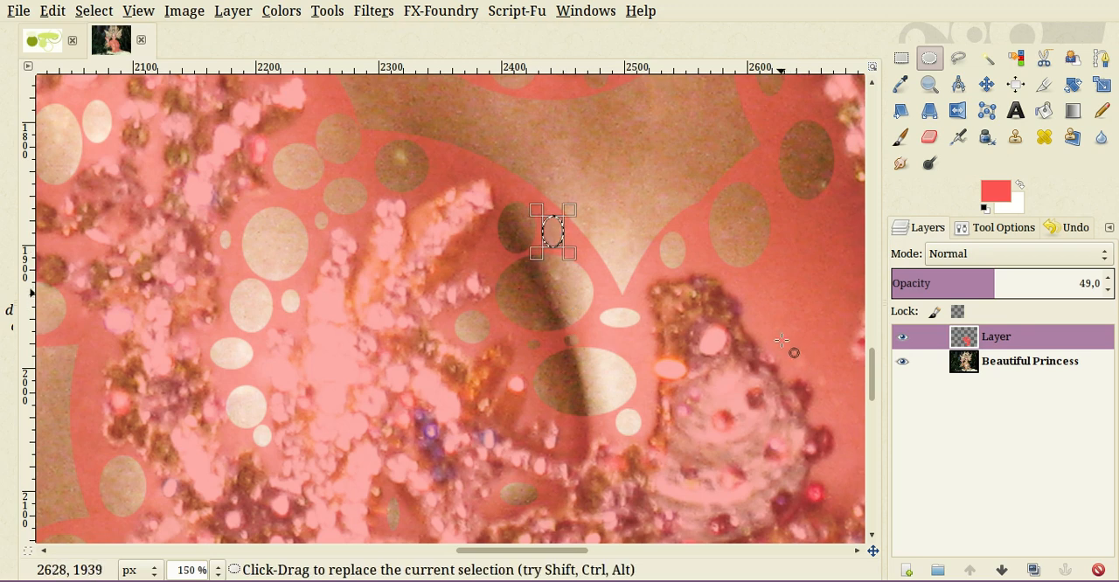
- Cut a large ellipse, a flat ellipse and two small holes over the skin between the right flower and the strap
left_click_drag(752, 312, 842, 395)
left_click_drag(845, 437, 668, 353)
left_click_drag(614, 173, 693, 235)
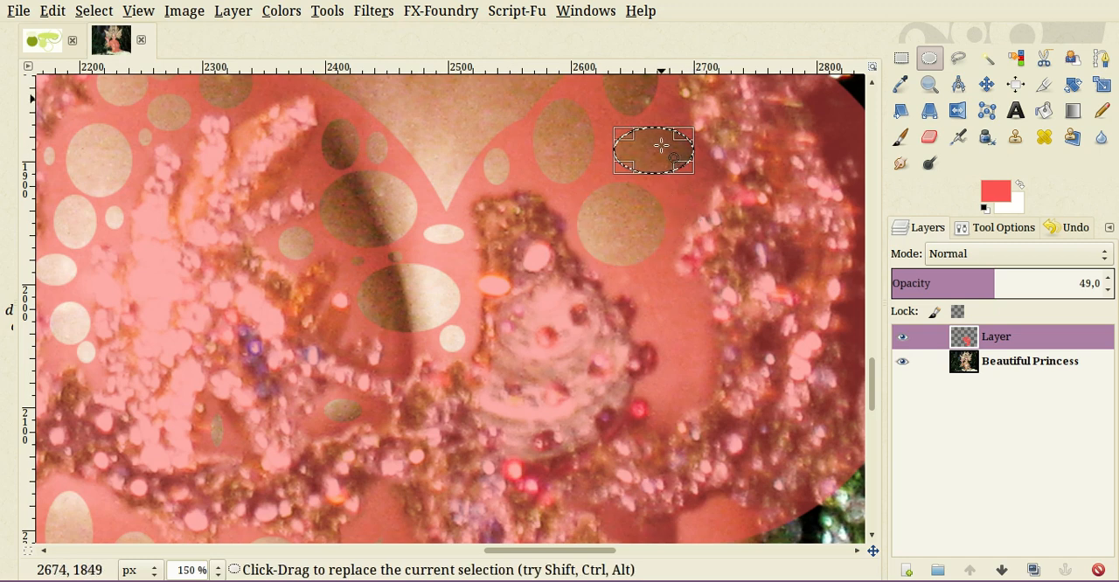
left_click_drag(660, 146, 701, 215)
key("Delete")
- Clear three elliptical holes from the red over the narrow skin area beside the right flower's outer edge
key("Delete")
left_click_drag(637, 314, 671, 394)
key("Delete")
left_click_drag(639, 358, 710, 446)
key("Delete")
- Cut elliptical holes in the red strip at the waist right of the hanging beads, including one about 42 × 75 px
scroll(702, 456, "down", 4)
left_click_drag(693, 326, 741, 376)
left_click_drag(659, 321, 711, 413)
scroll(714, 463, "down", 5)
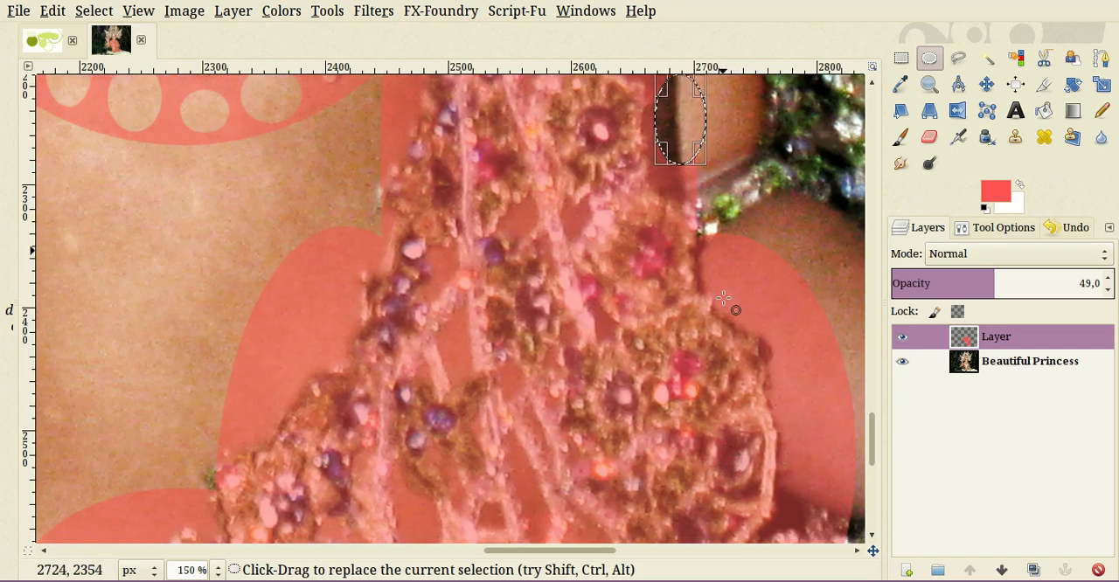
- Cut three ellipses in the red lobe right of the hanging beads and two tall ones in the lobe on the left
left_click_drag(722, 252, 779, 415)
scroll(811, 431, "down", 5)
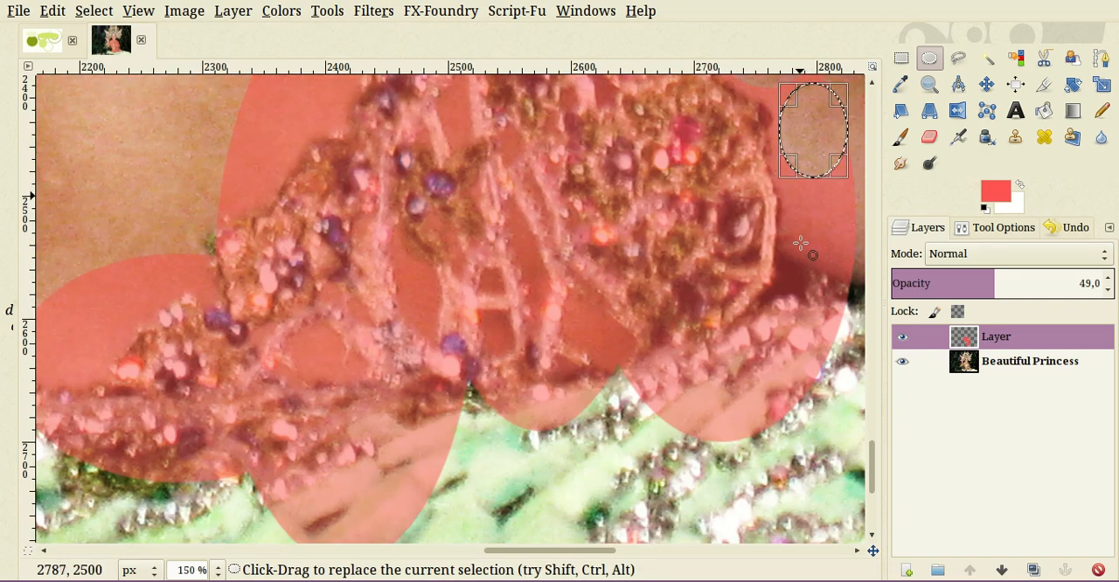
left_click_drag(792, 246, 850, 299)
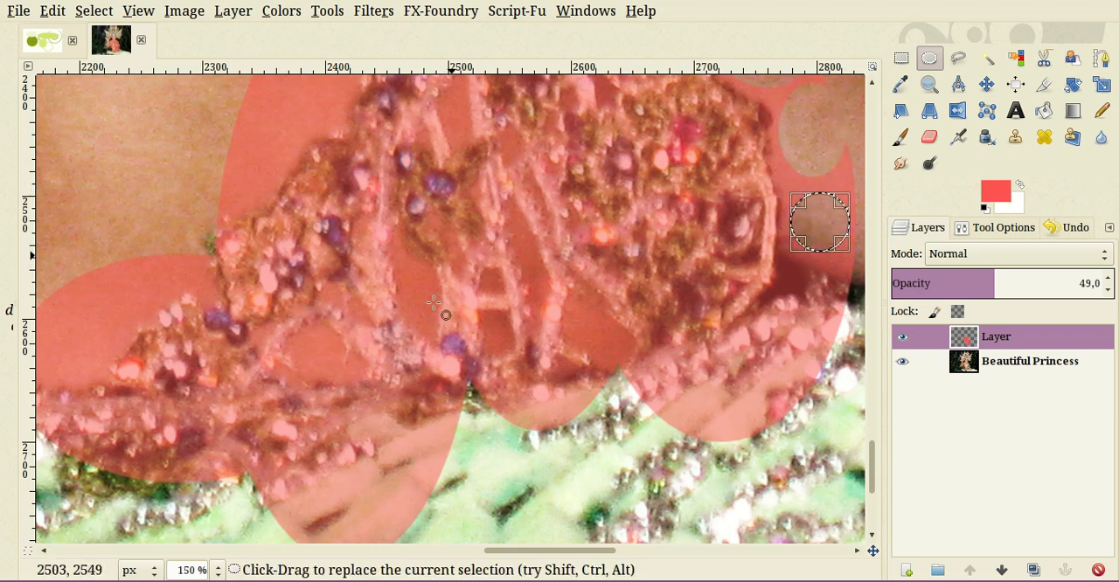
scroll(339, 307, "up", 3)
left_click_drag(342, 144, 245, 358)
- Cut three flat ellipses along the lower-left lobe's upper edge, the largest about 67 × 40 px
scroll(76, 376, "down", 3)
left_click_drag(79, 367, 373, 359)
key("Delete")
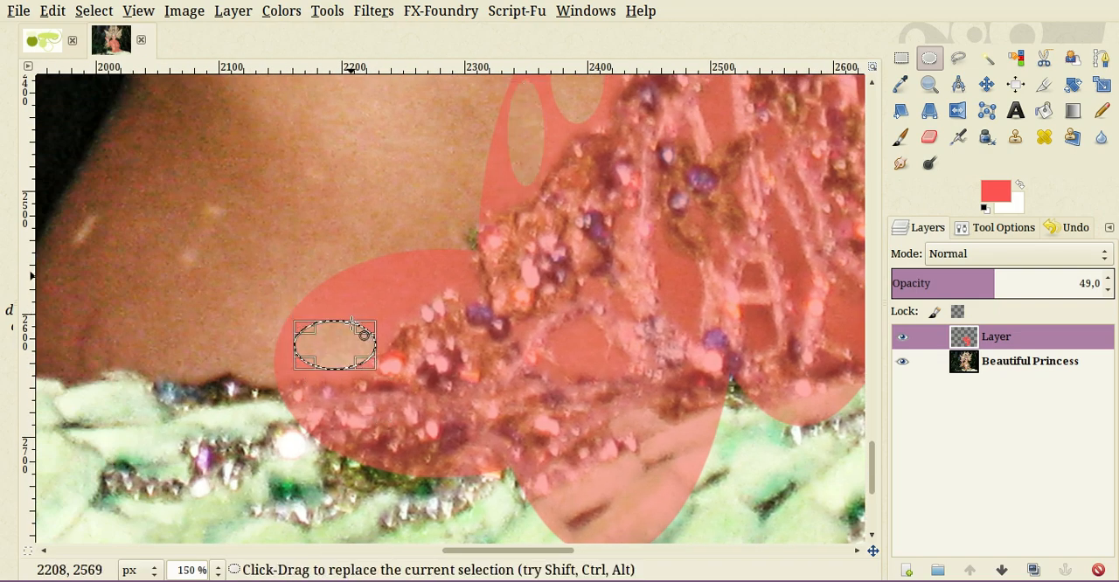
left_click_drag(352, 277, 409, 321)
left_click_drag(413, 284, 463, 259)
key("Delete")
- Clear four small ellipses from the red in the gaps between the bead strings at the costume's lower end
scroll(567, 363, "down", 3)
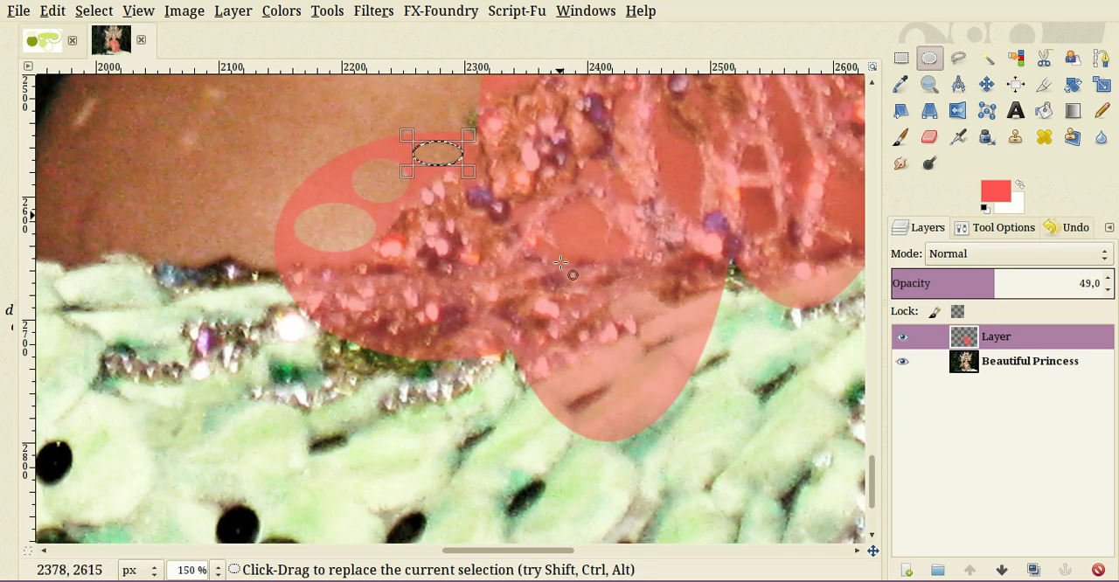
left_click_drag(561, 262, 599, 304)
key("Delete")
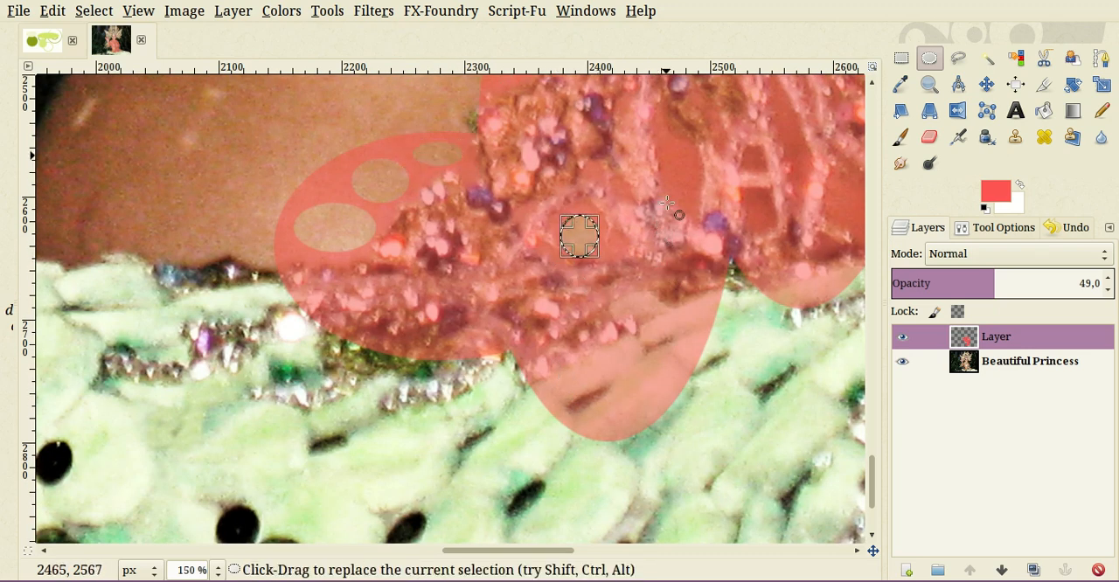
left_click_drag(670, 192, 779, 283)
key("Delete")
left_click_drag(808, 329, 539, 315)
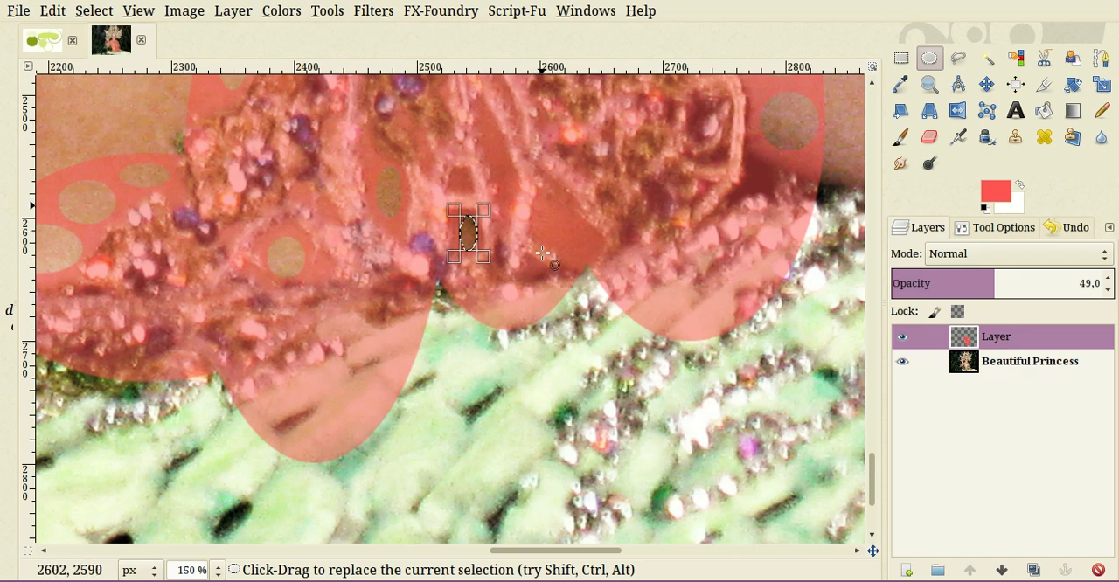
left_click_drag(539, 203, 578, 243)
key("Delete")
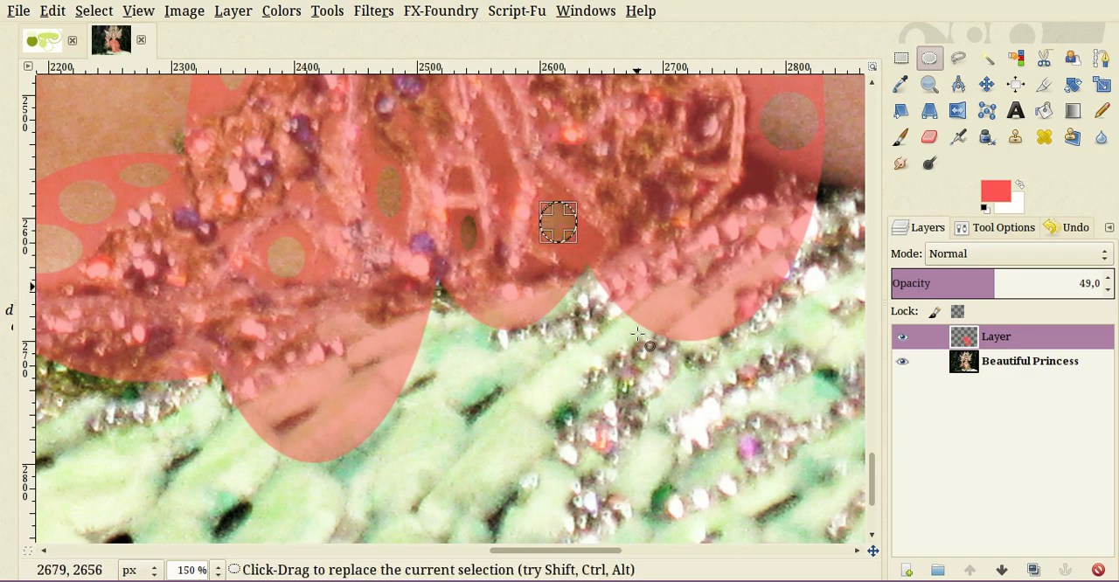
- Cut a narrow upright ellipse, about 14 × 25 px, over the shaded skin below the right lobe's three holes
scroll(637, 334, "up", 4)
left_click_drag(755, 386, 773, 417)
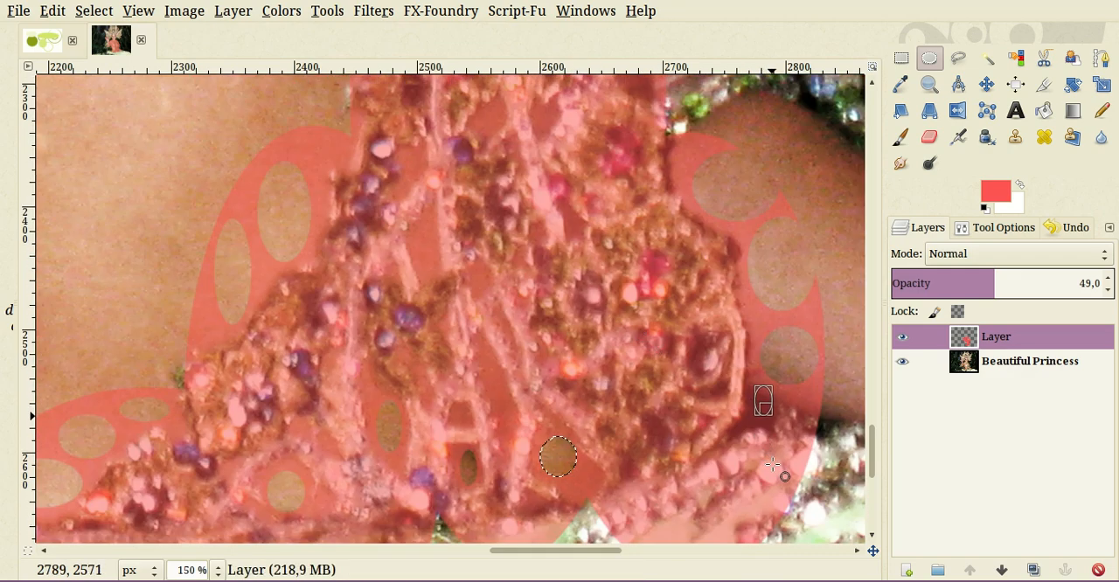
key("Delete")
- Clear two small round holes from the red on either side of the diagonal bead strand in the hanging piece
scroll(592, 400, "up", 10)
scroll(614, 383, "down", 4)
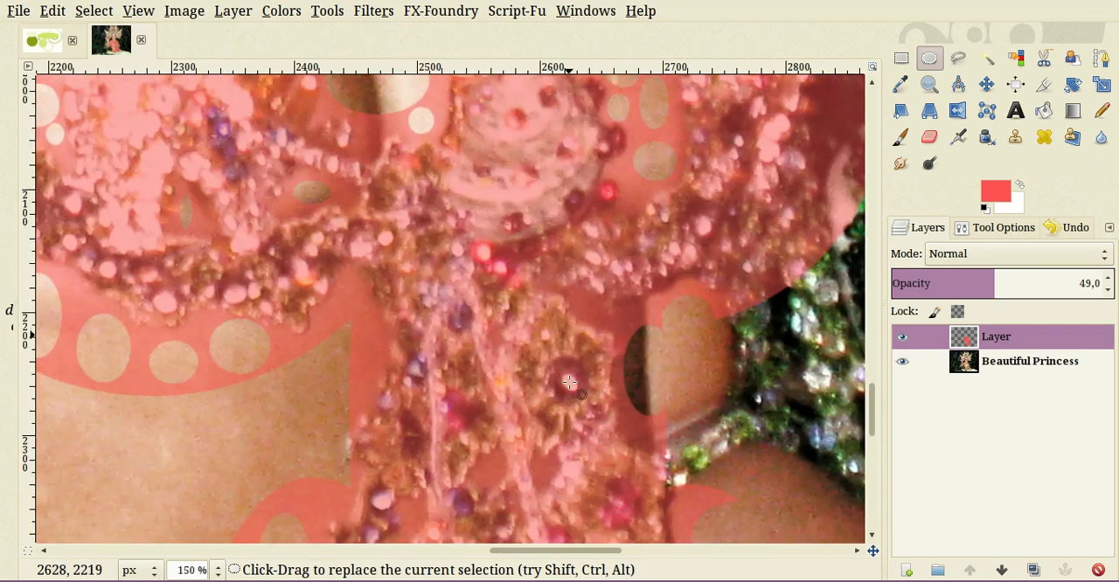
mouse_move(497, 460)
left_mouse_down()
mouse_move(480, 479)
mouse_move(549, 467)
mouse_move(551, 479)
left_mouse_up()
key("Delete")
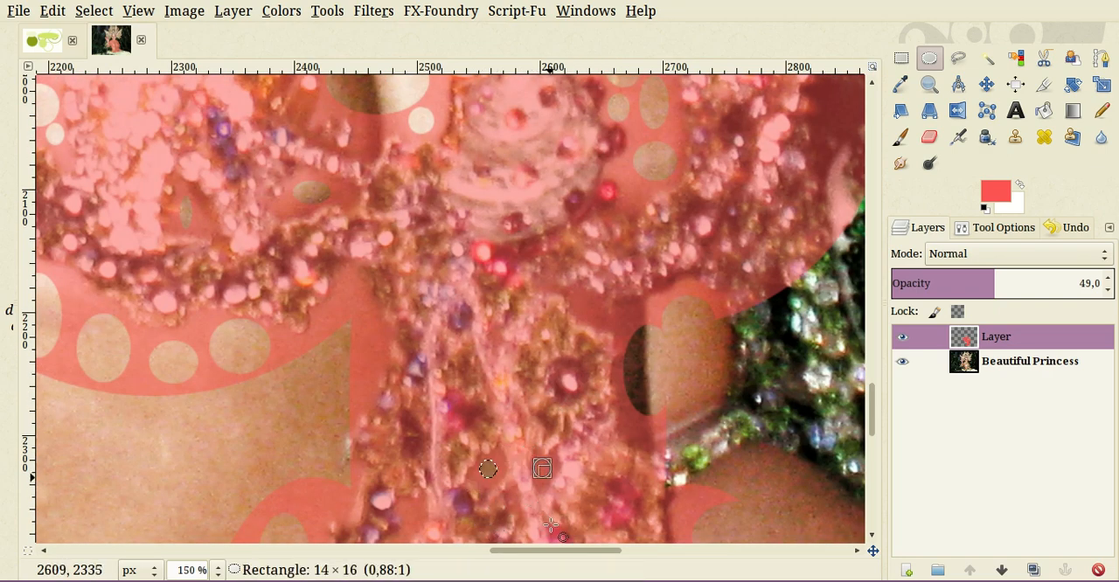
- Cut two narrow upright ellipses left of the hanging beads and a small one between the holes under the left trim
left_click_drag(375, 318, 356, 385)
key("Delete")
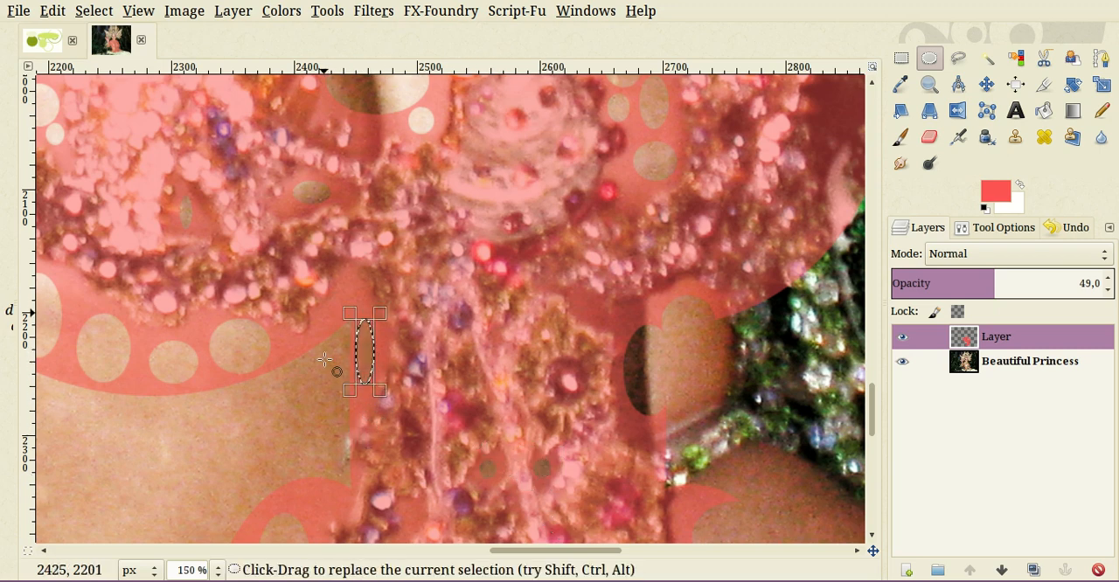
left_click_drag(345, 274, 335, 316)
key("Delete")
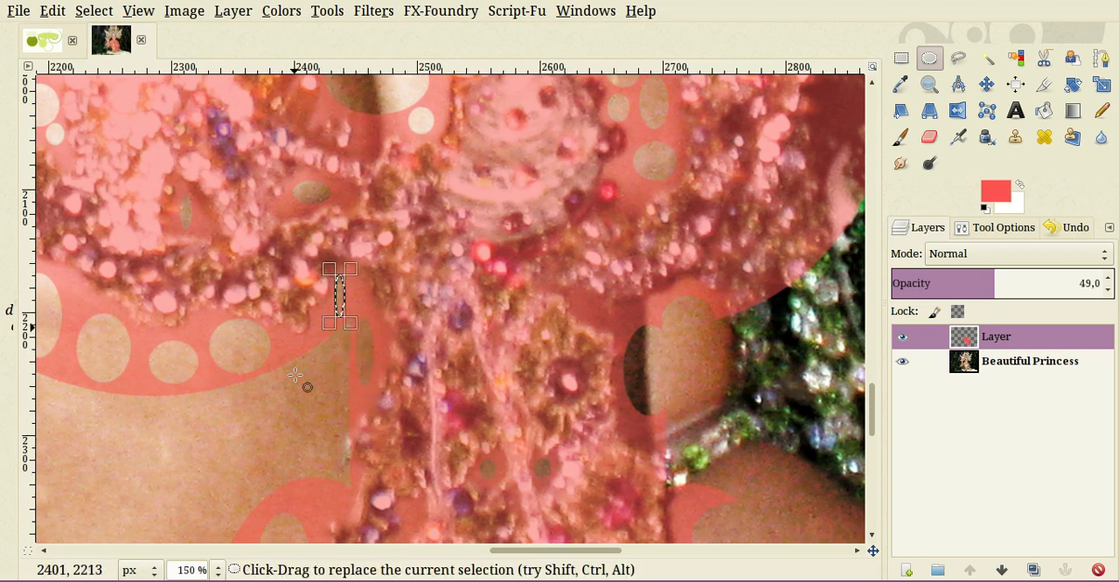
left_click_drag(208, 312, 192, 339)
key("Delete")
- Clear three small ellipses: at the dark waist hole, above the hanging flower, and below the skin holes right of the cup
left_click_drag(628, 365, 647, 395)
key("Delete")
left_click_drag(578, 294, 602, 319)
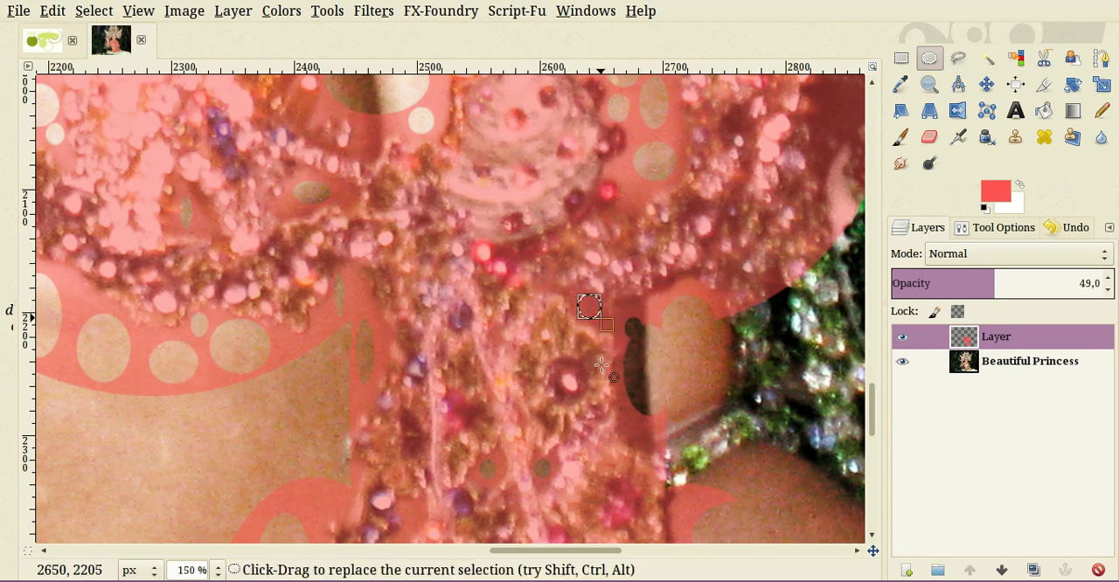
key("Delete")
left_click_drag(627, 183, 647, 204)
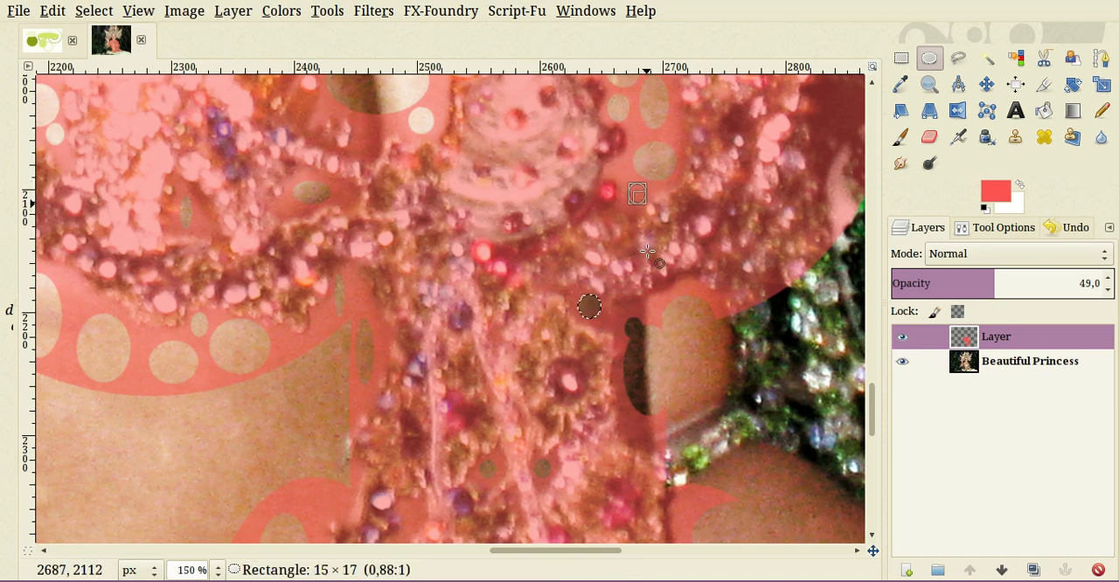
key("Delete")
- Cut two elliptical holes in the red over the shoulder skin outside the right beaded strap
scroll(569, 262, "up", 5)
scroll(569, 262, "up", 12)
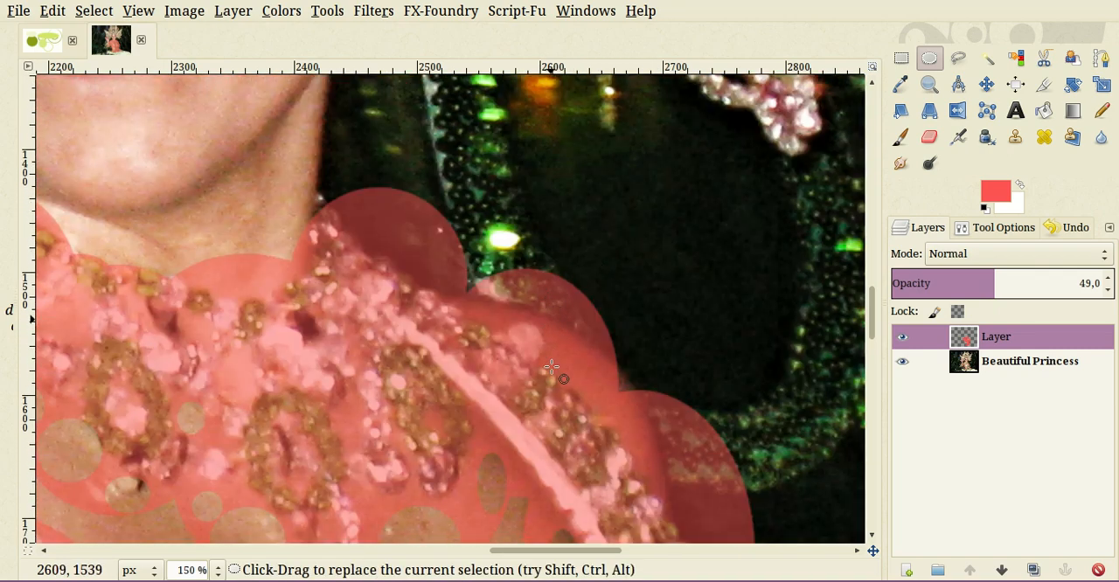
left_click_drag(550, 339, 637, 425)
key("Delete")
key("Delete")
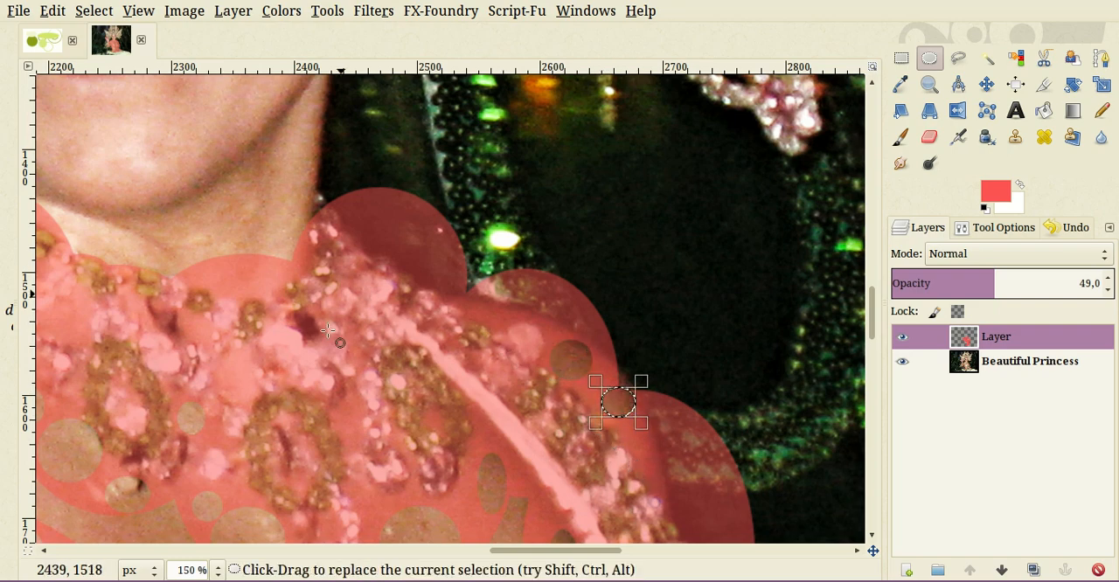
left_click_drag(230, 311, 271, 351)
scroll(354, 344, "down", 5)
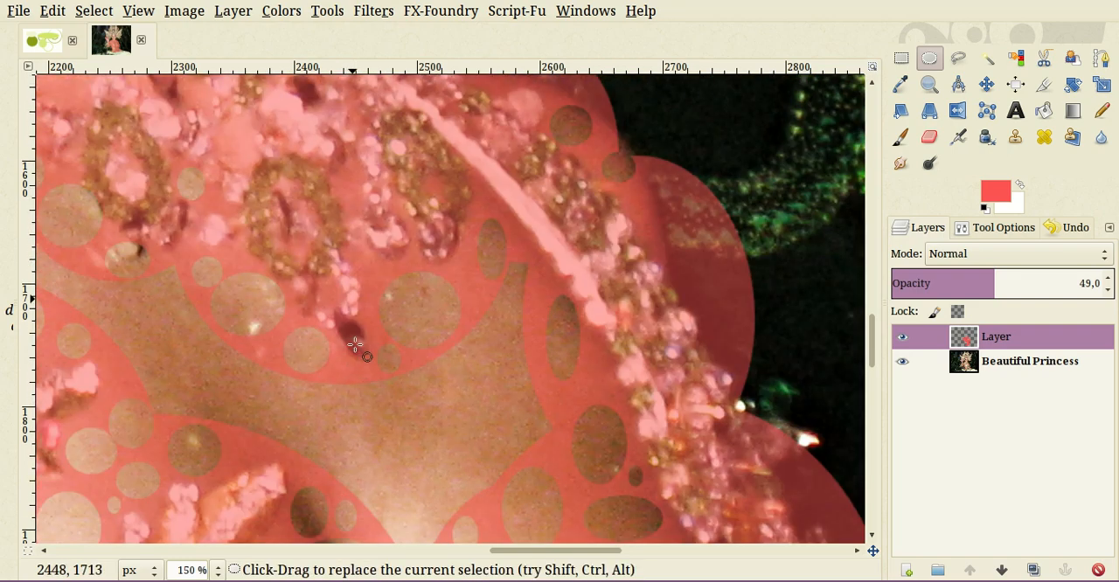
scroll(433, 379, "down", 3)
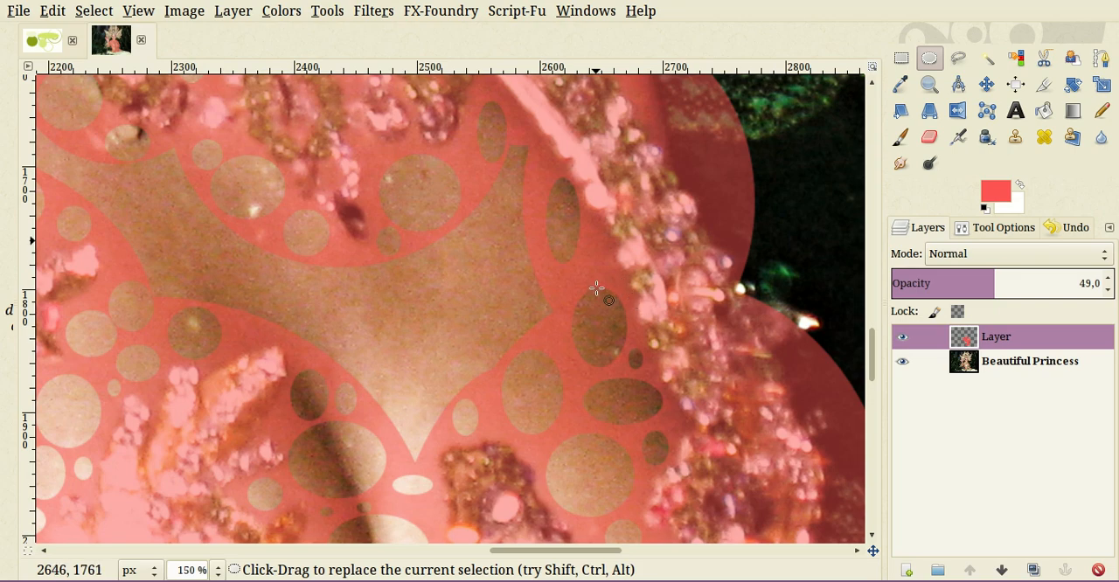
- Mark a small narrow ellipse in the red over the shoulder skin beside the right beaded strap
left_click_drag(582, 241, 596, 279)
scroll(557, 394, "down", 5, "ctrl")
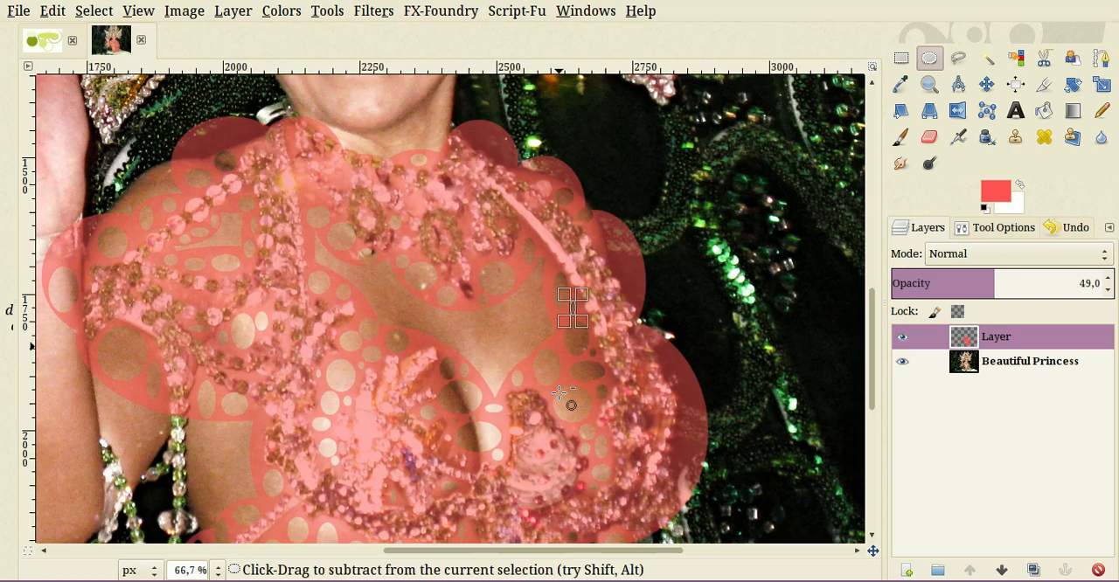
scroll(545, 455, "down", 1)
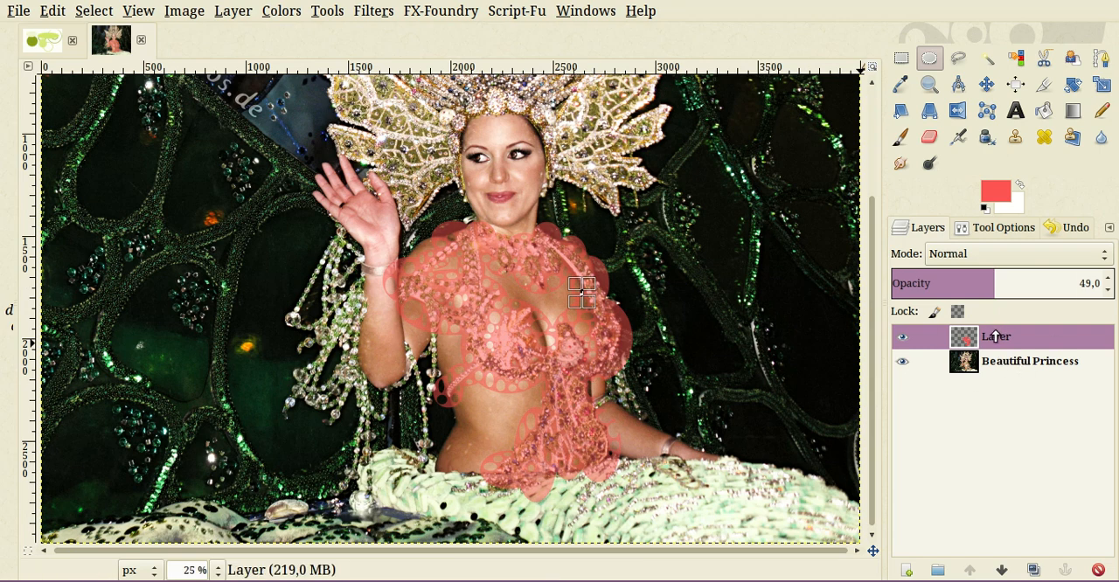
- Set the red layer's opacity to 100, make the Beautiful Princess layer active and clear the selection
left_click_drag(999, 283, 1106, 283)
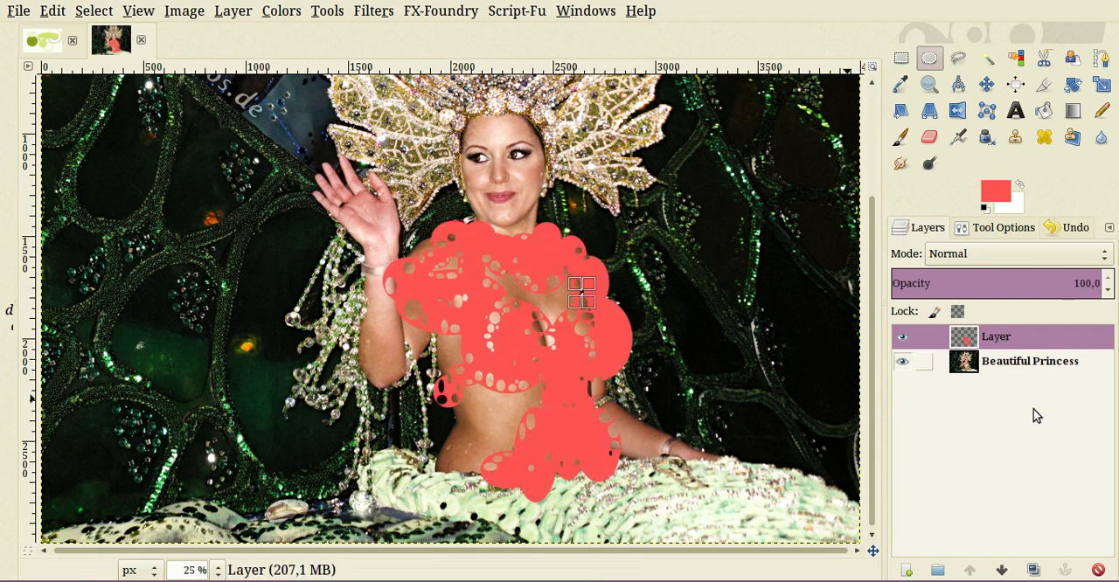
left_click(1030, 361)
left_click(639, 419)
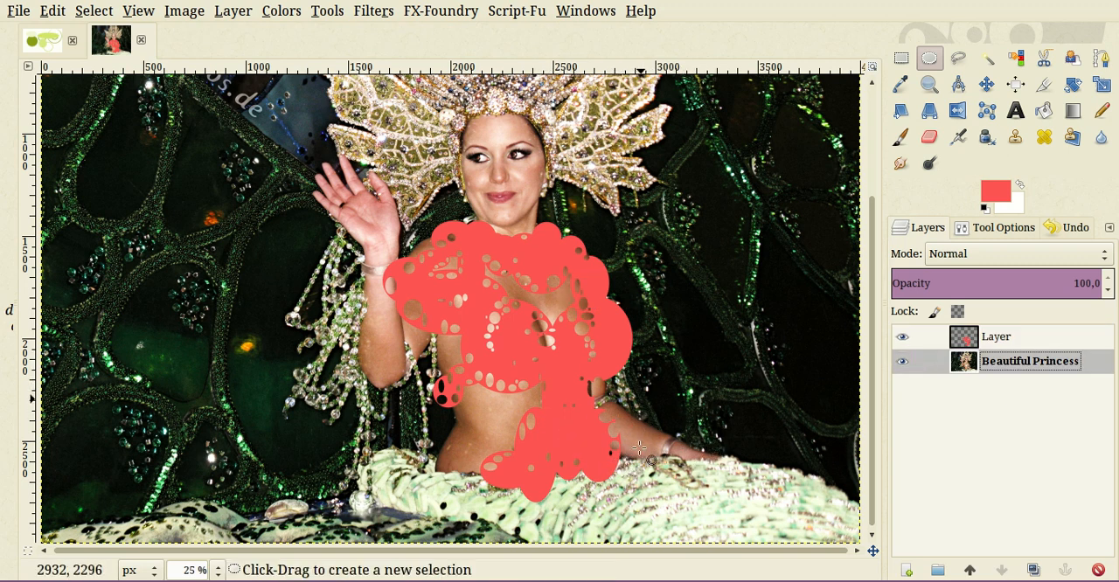
- Compare the photo with and without the red cover by toggling the visibility of the upper layer
key("minus")
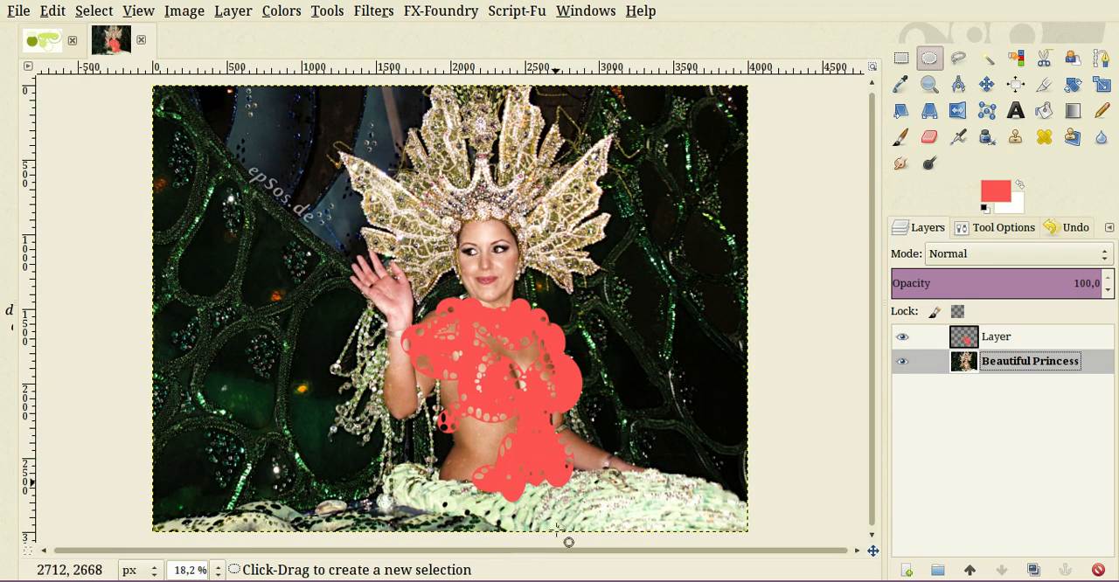
key("plus")
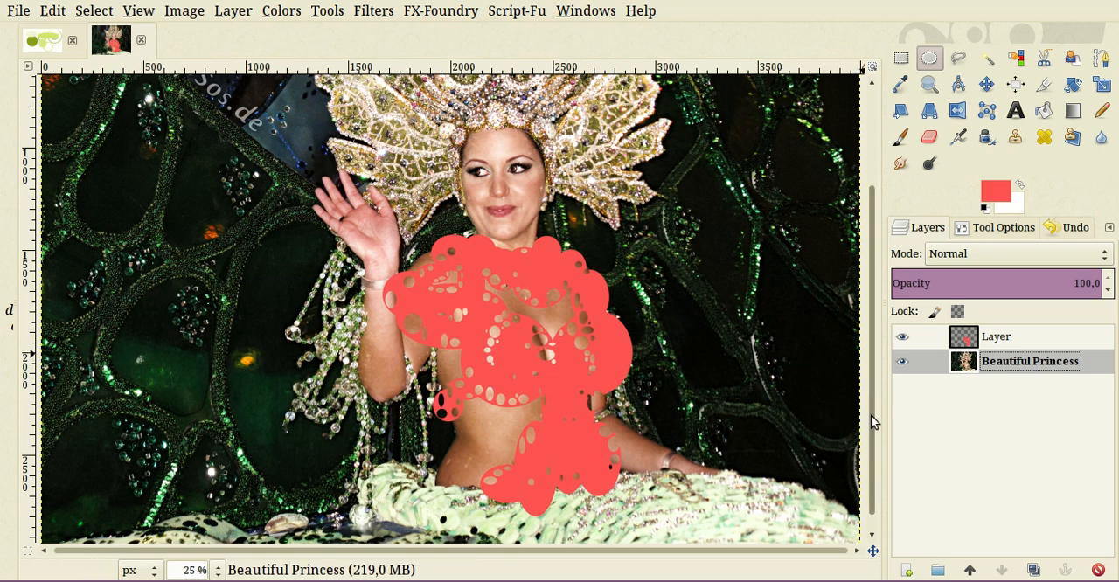
left_click_drag(871, 416, 873, 392)
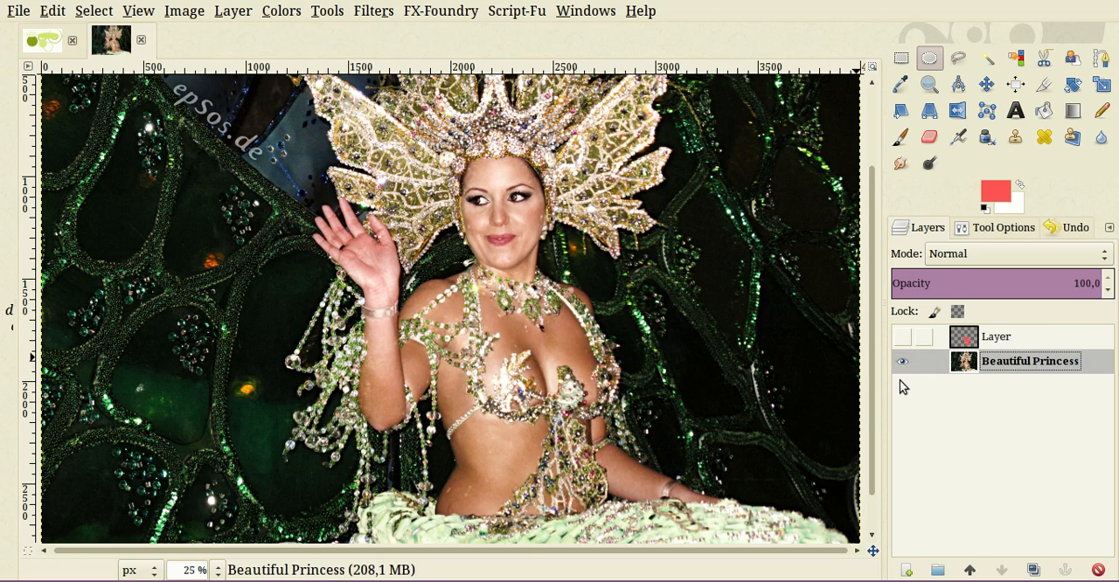
left_click(902, 337)
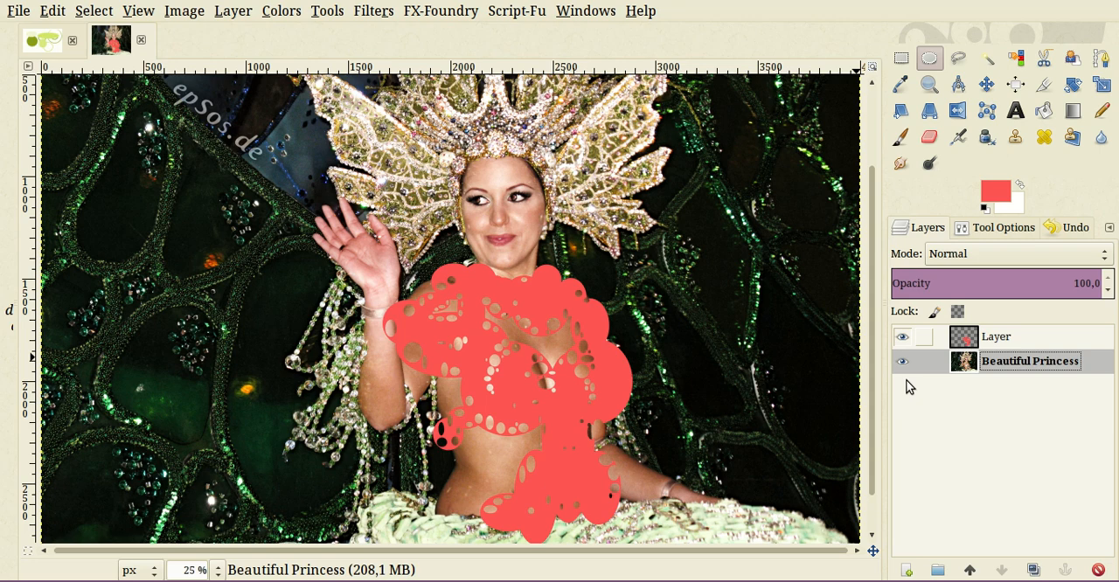
left_click(902, 337)
left_click(902, 337)
left_click(903, 338)
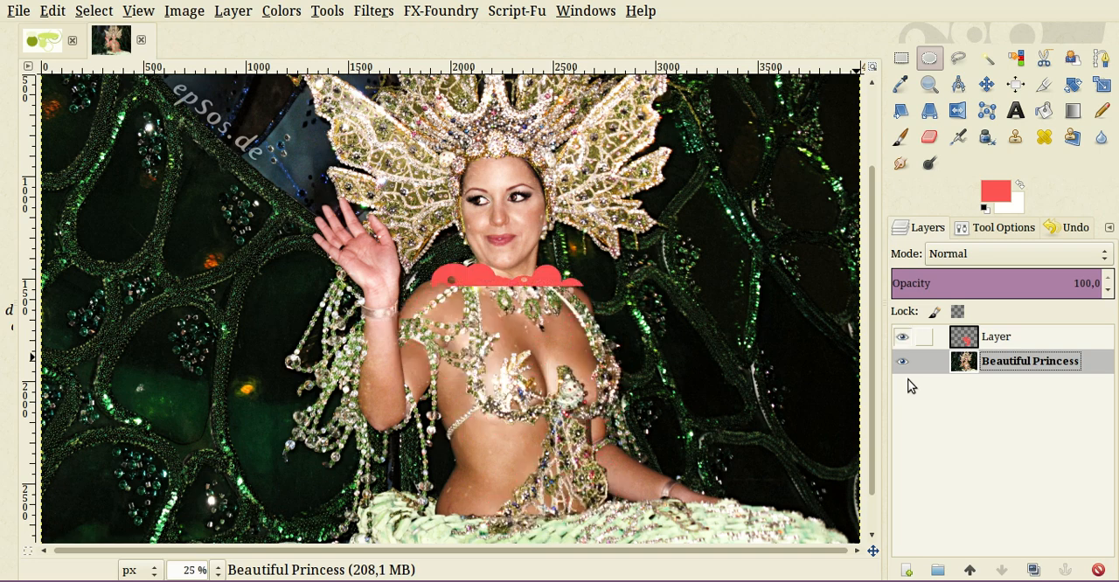
left_click(903, 337)
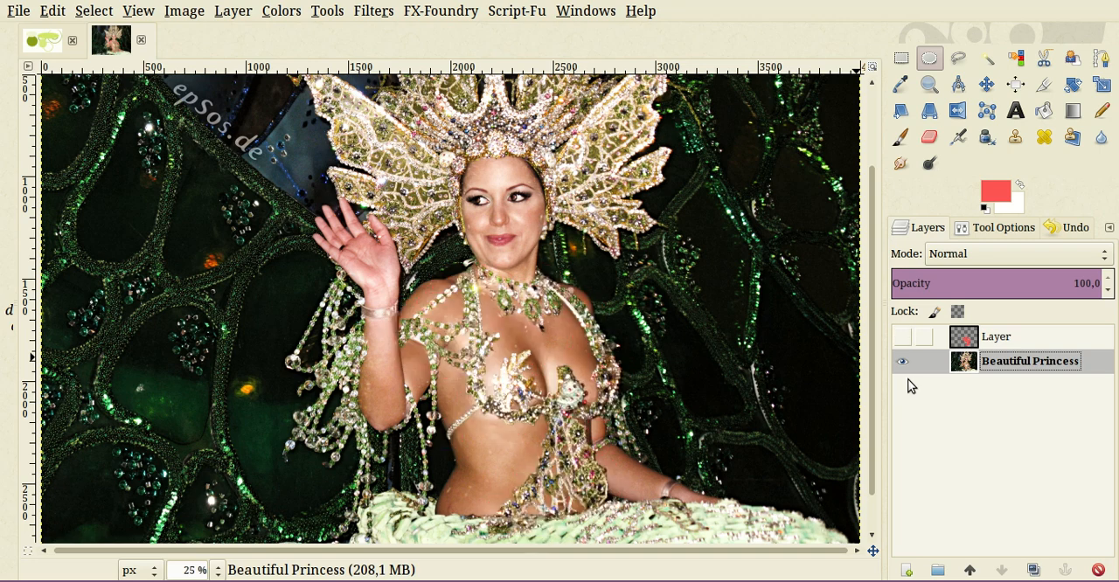
left_click(903, 338)
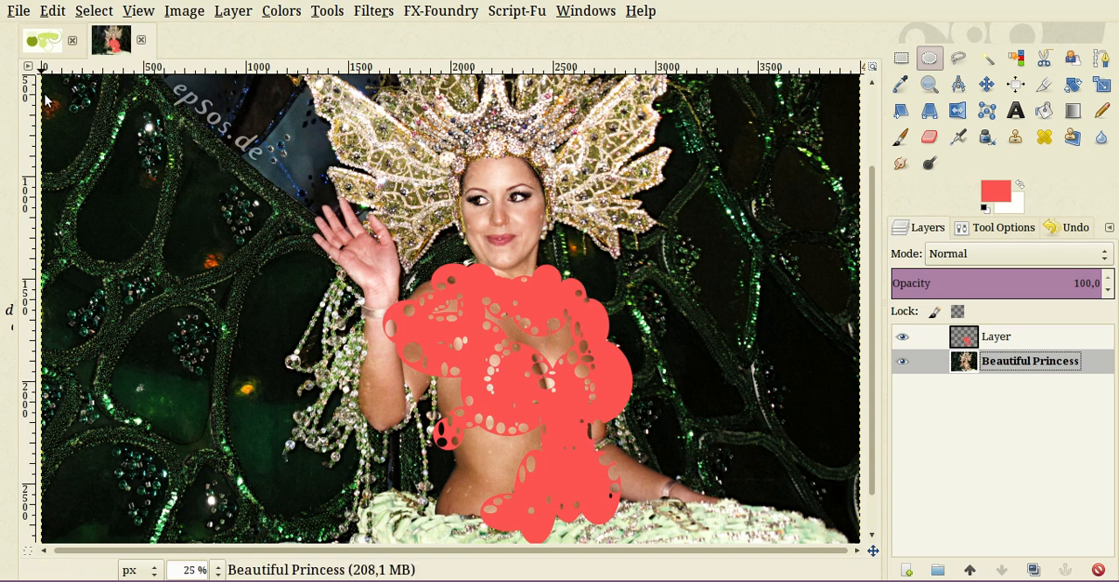
- Switch to the green ellipses image and fill a large rectangle with the red foreground color across the middle of the shapes
left_click(44, 42)
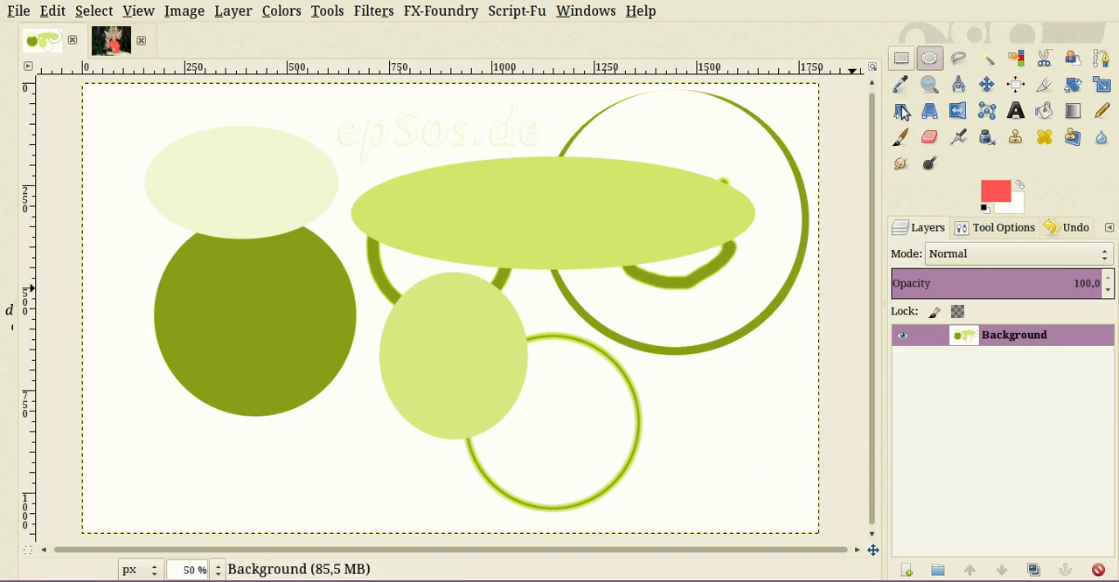
left_click(901, 58)
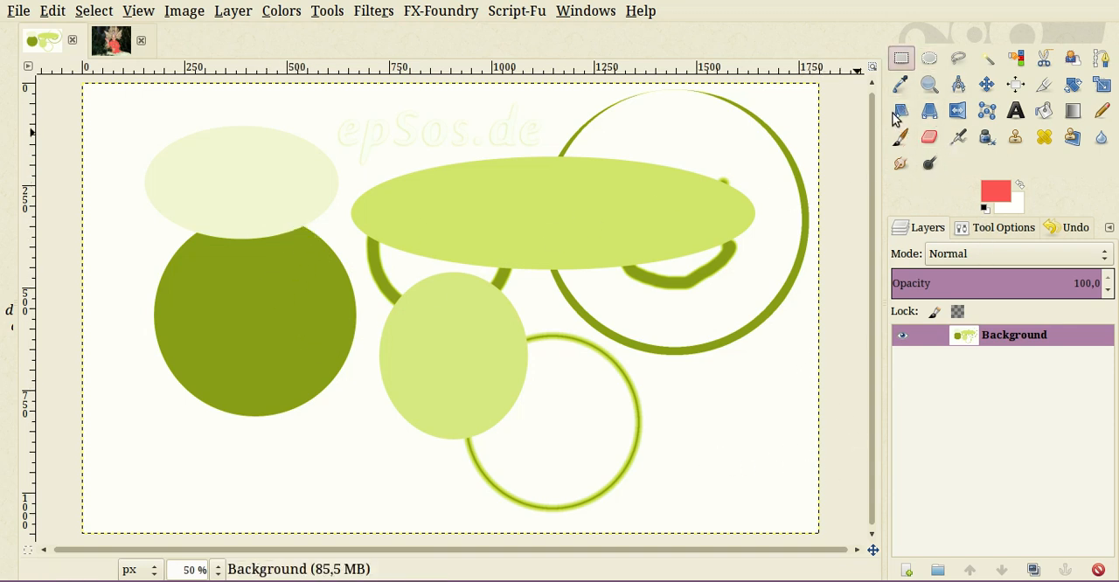
left_click(277, 223)
left_click_drag(276, 223, 714, 522)
left_click_drag(996, 190, 478, 375)
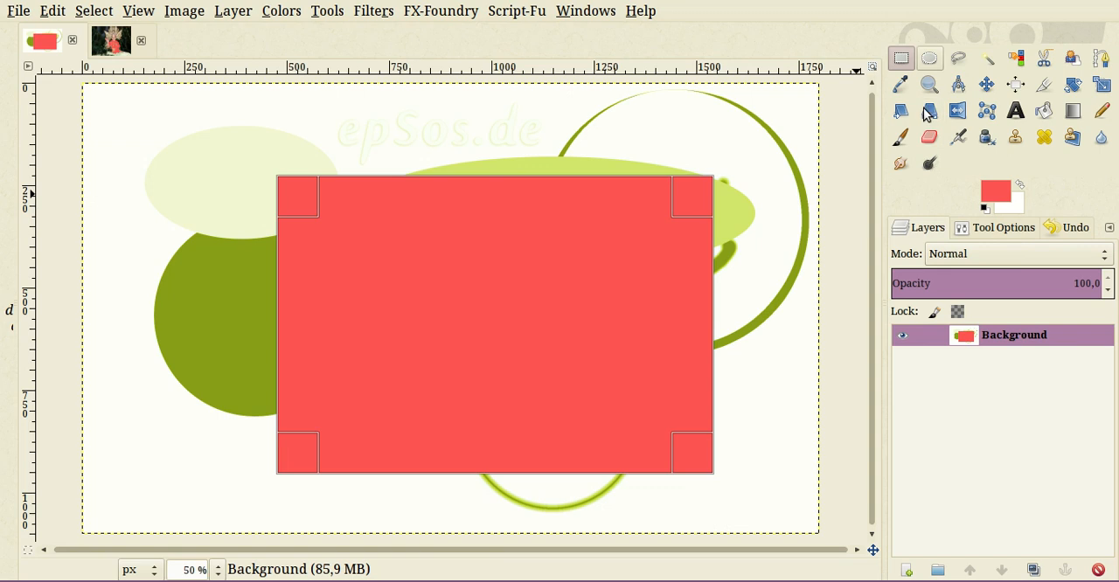
- Clear a nearly round elliptical hole in the middle of the red rectangle and remove the selection
key("e")
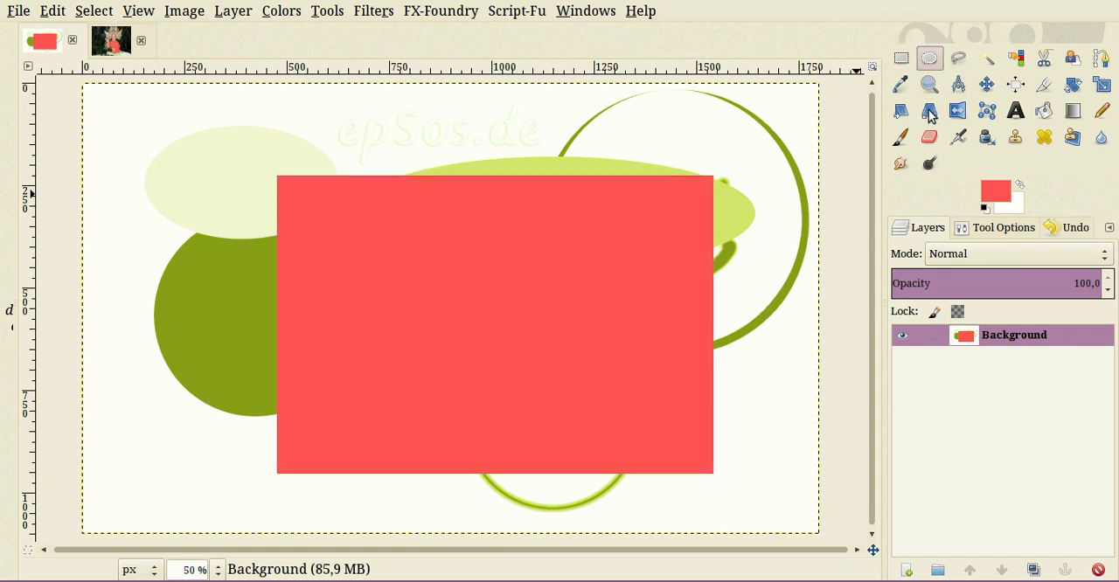
left_click_drag(394, 233, 620, 425)
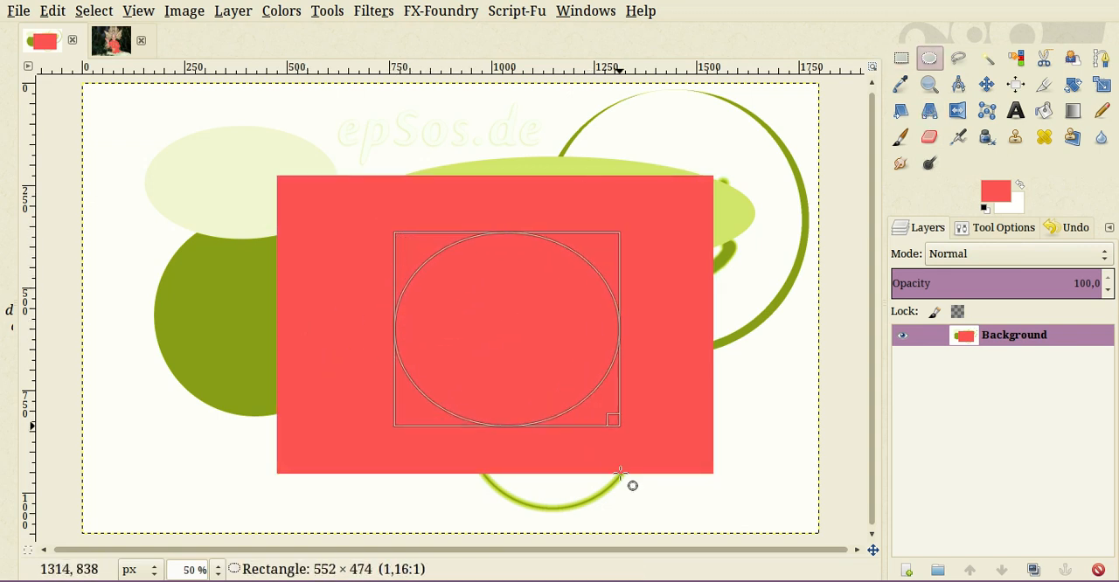
left_click_drag(620, 473, 591, 428)
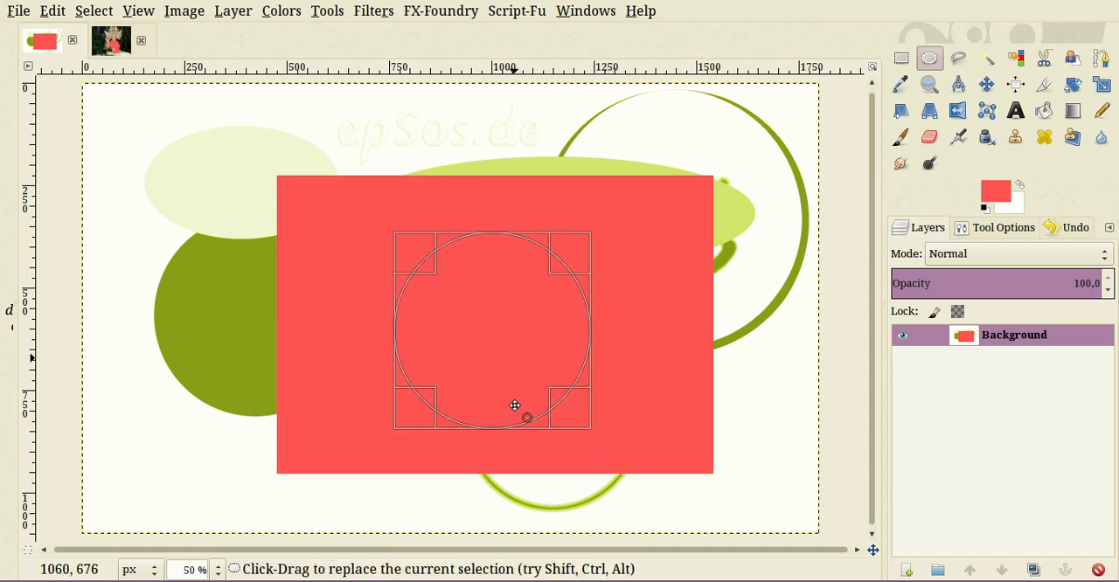
mouse_move(515, 406)
left_mouse_down()
mouse_move(524, 391)
mouse_move(529, 411)
left_mouse_up()
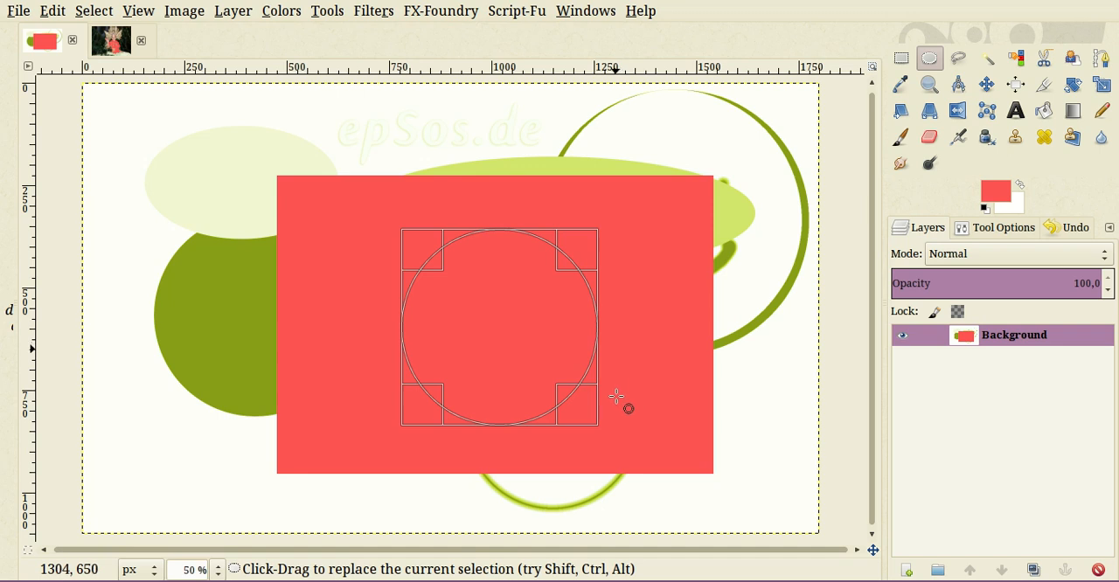
key("Delete")
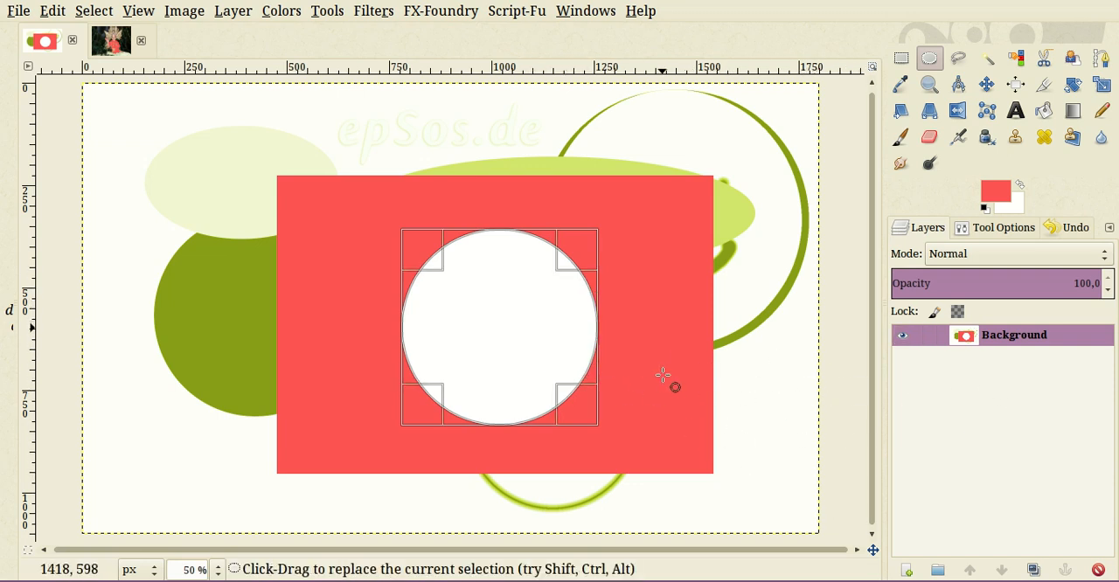
key("ctrl")
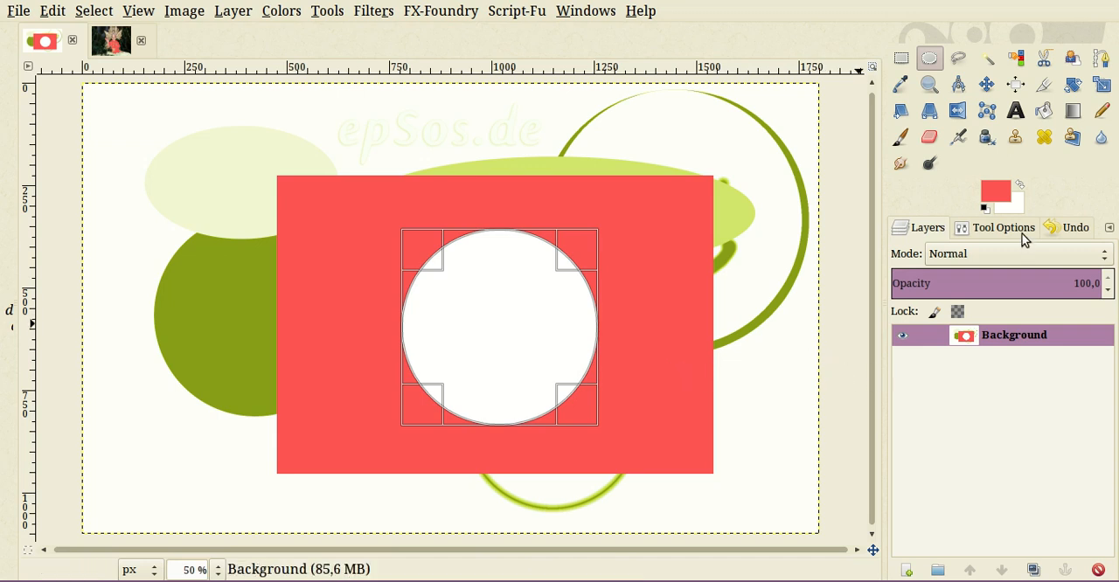
left_click(629, 385)
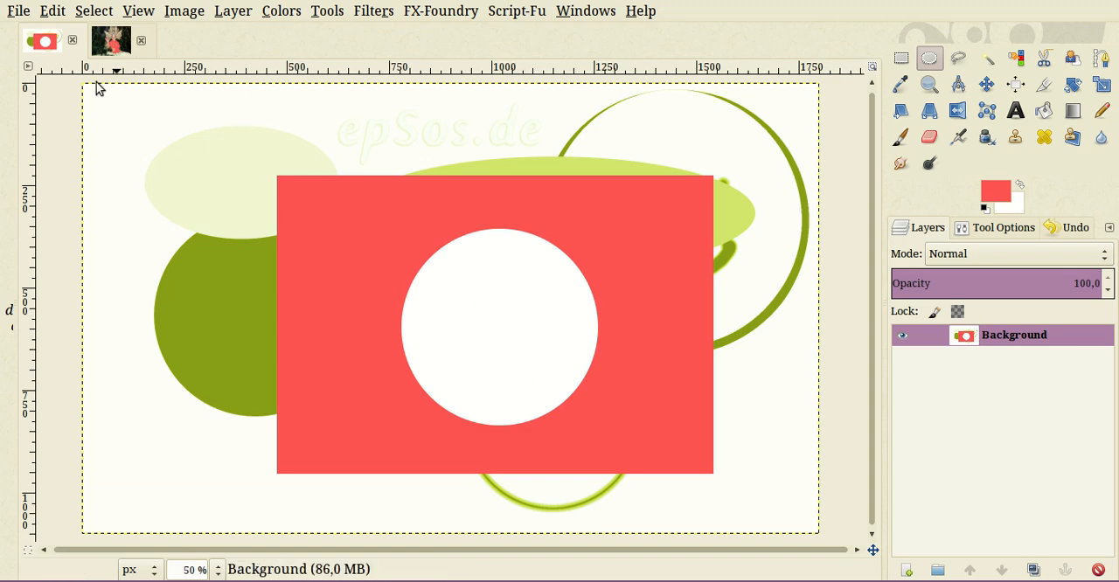
- Return to the princess photo and view the whole picture with its red perforated cover
left_click(111, 41)
scroll(616, 400, "down", 2)
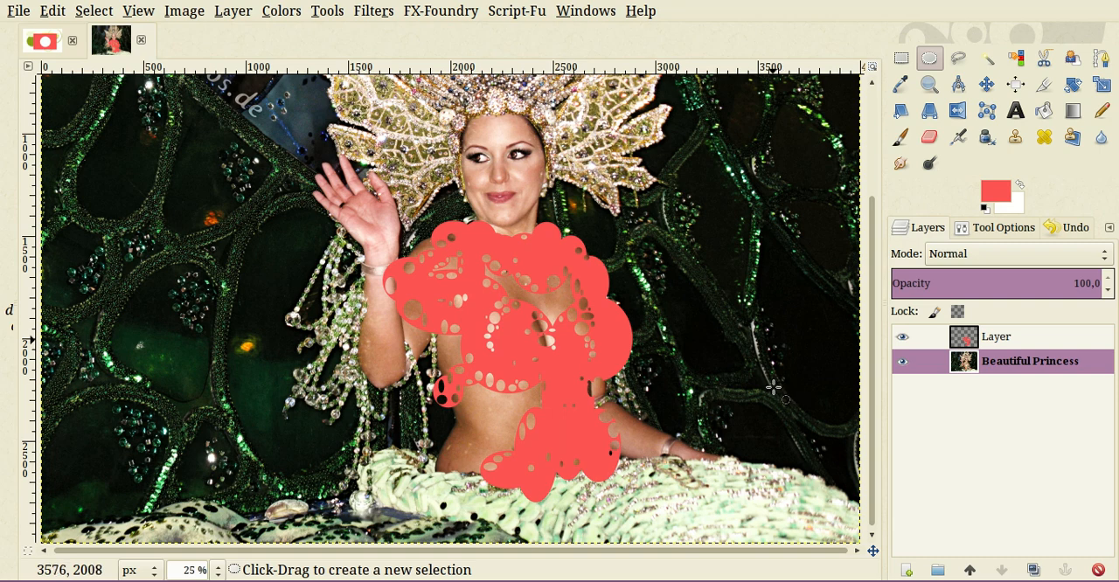
scroll(733, 362, "down", 2)
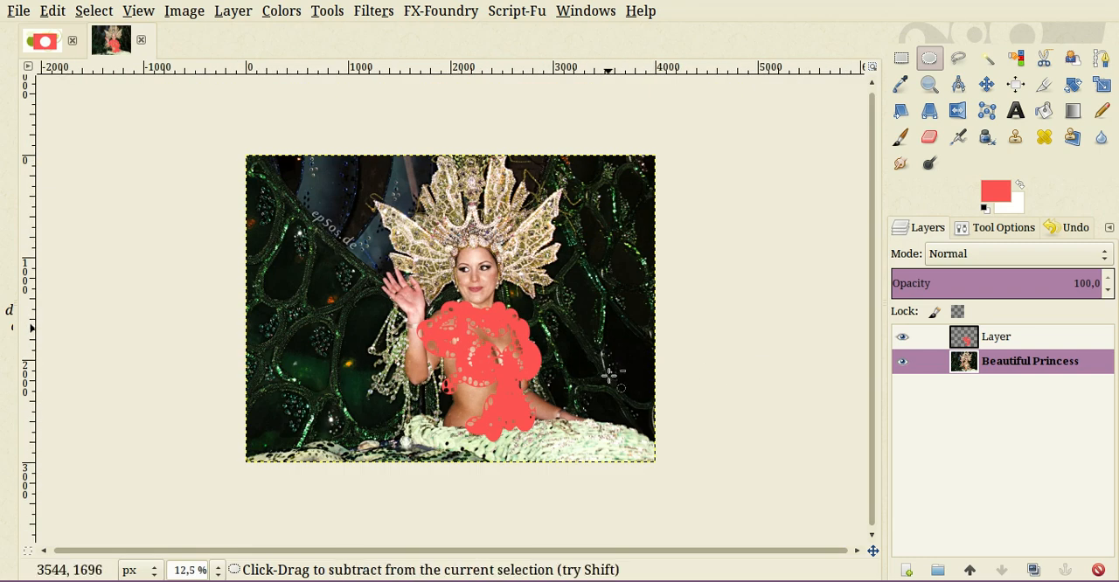
scroll(616, 367, "up", 1)
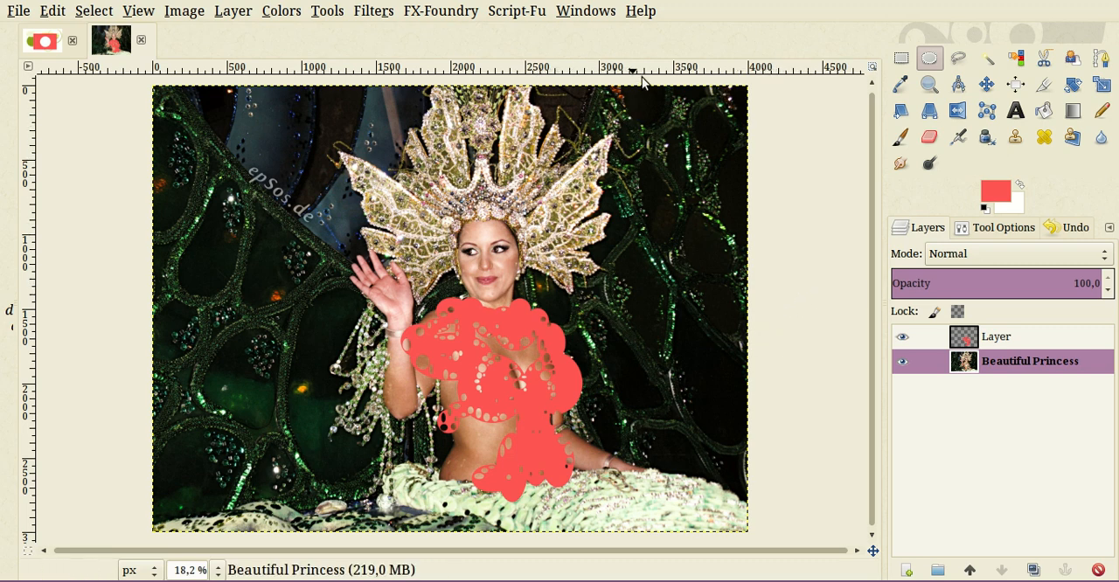
left_click(778, 17)
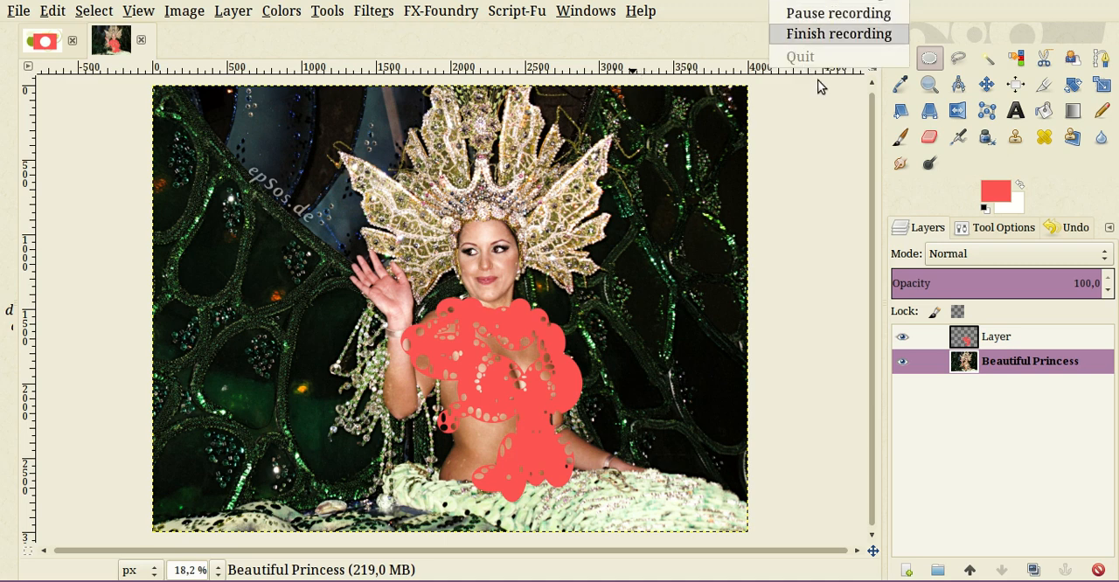